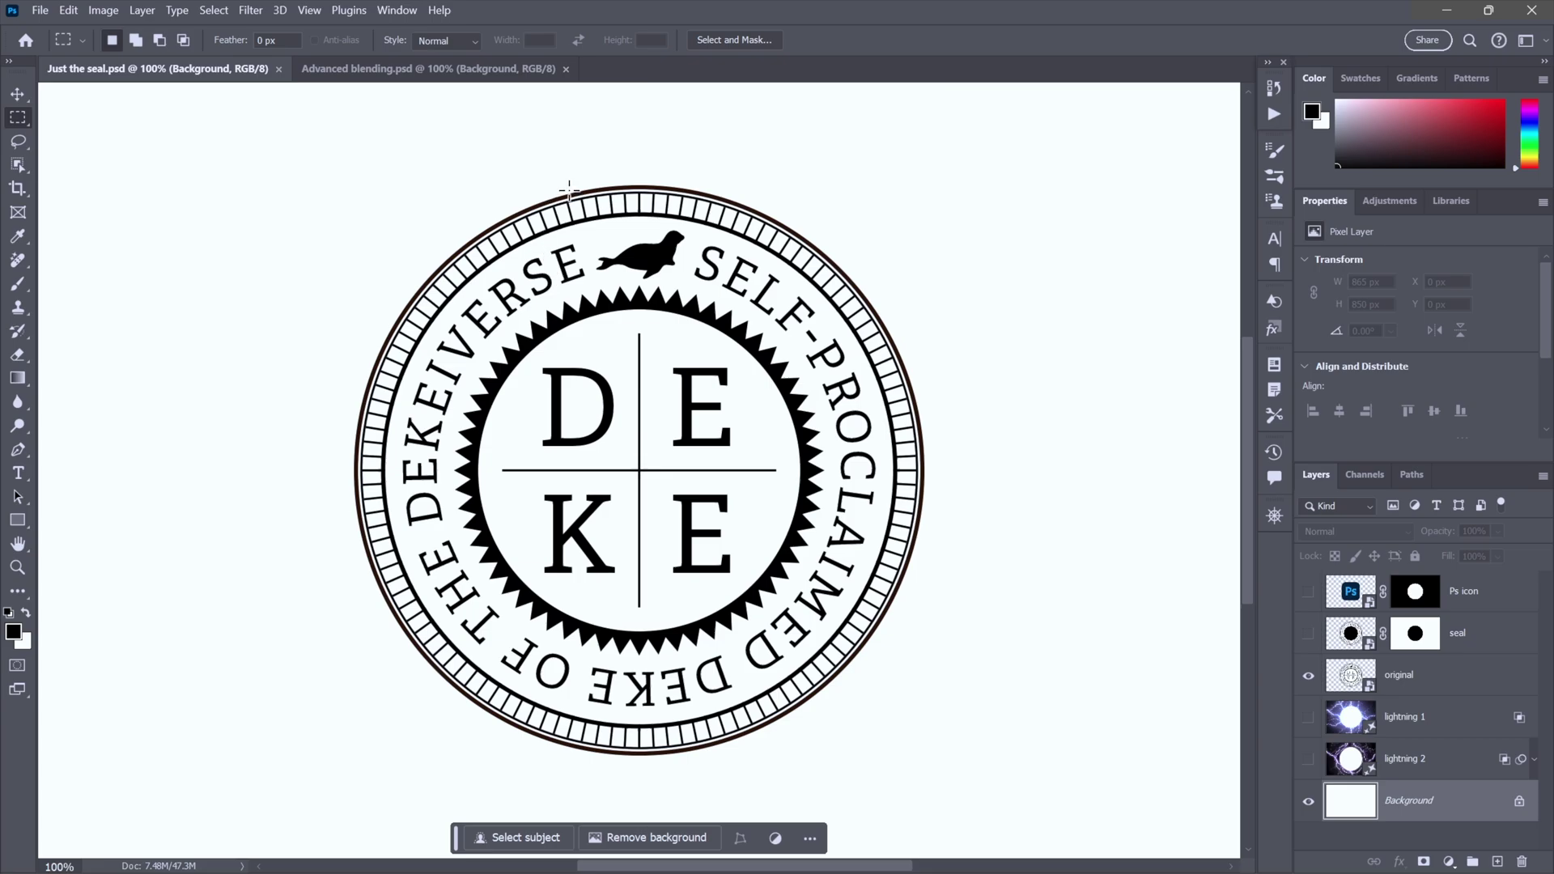
- Marquee the small seal silhouette, deselect, and reveal the reworked seal with its new ring text
left_click_drag(569, 191, 727, 320)
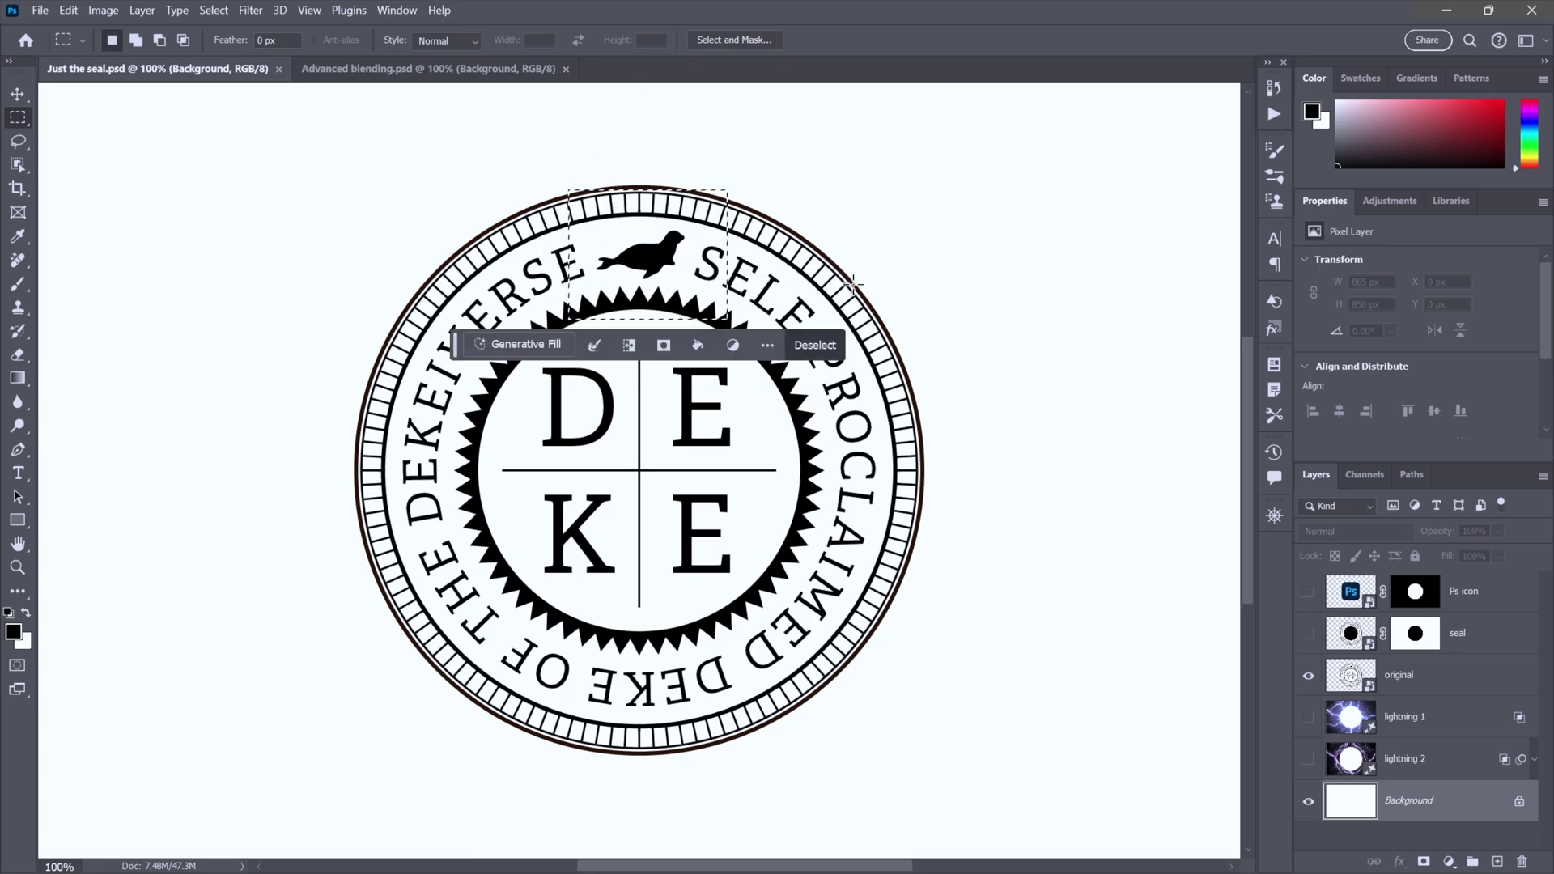
key("ctrl+d")
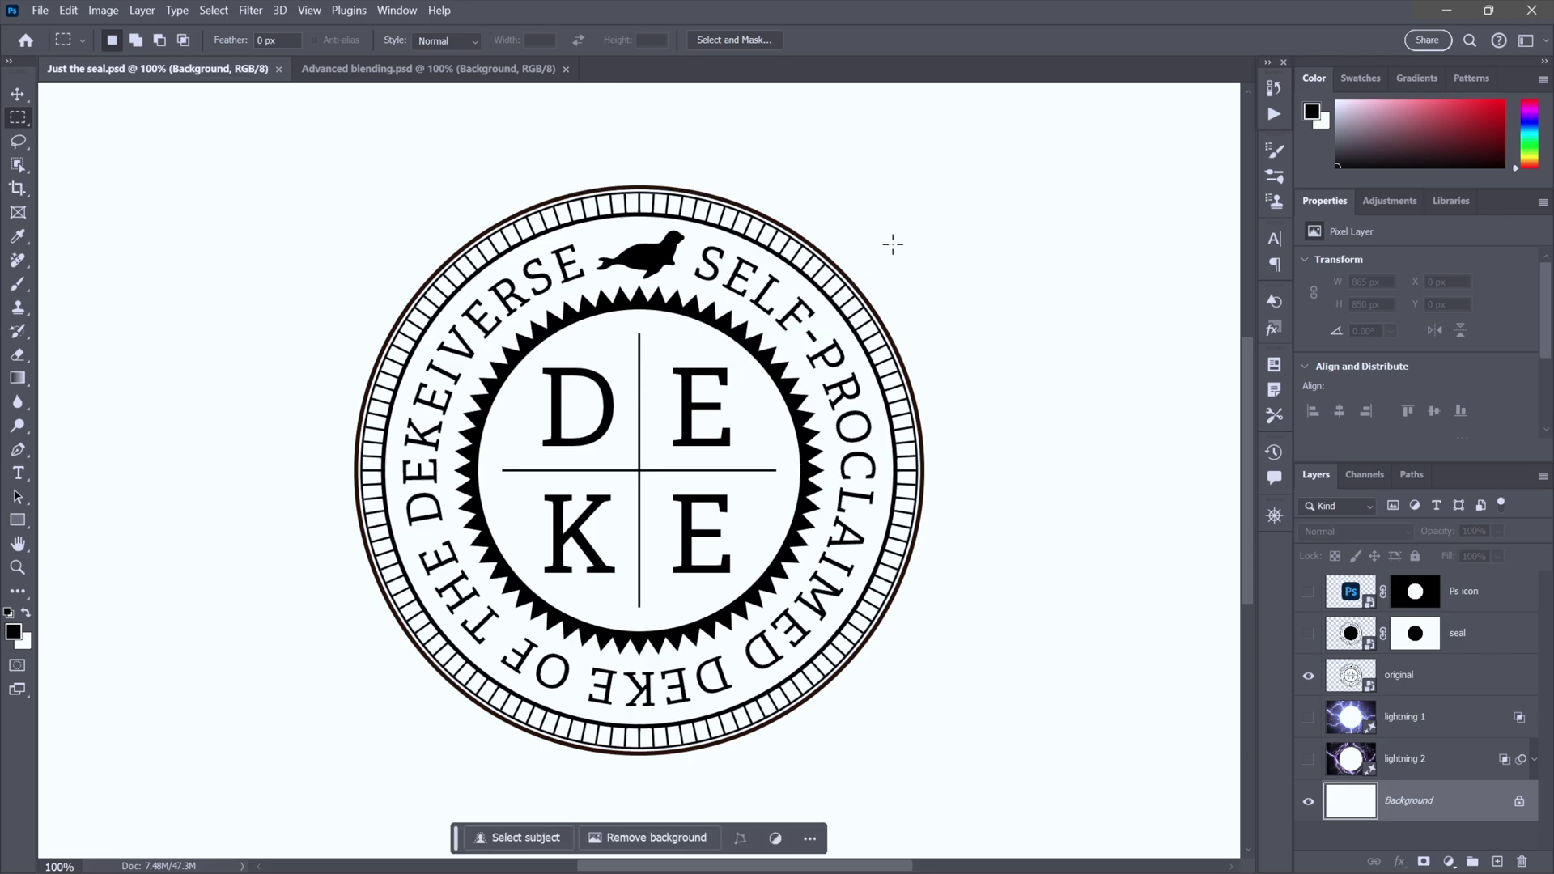
key("ctrl+comma")
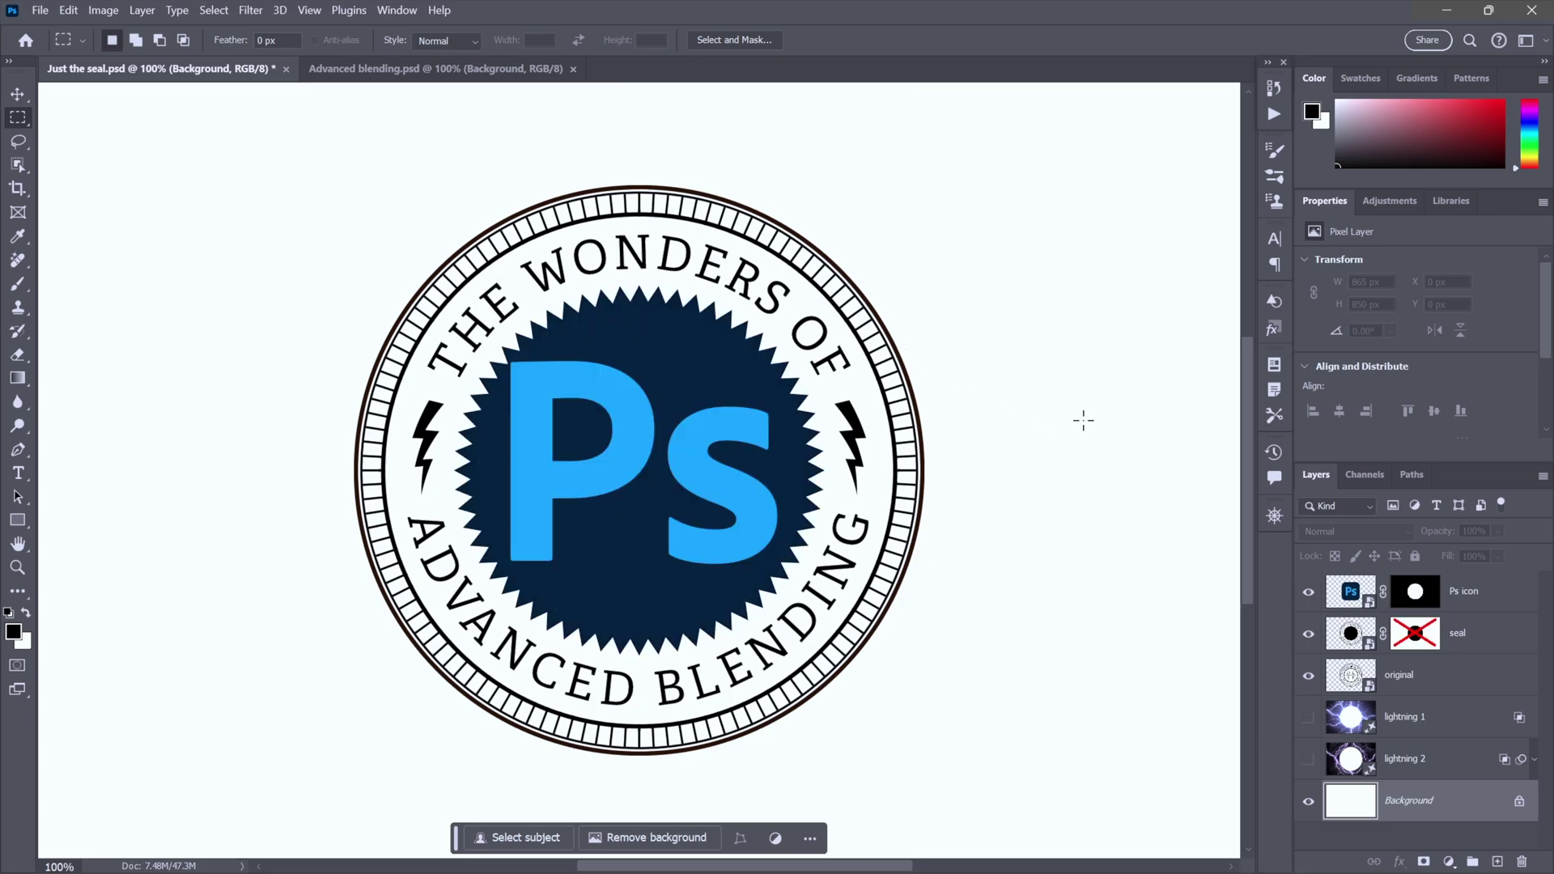
left_click(1309, 593)
left_click(1309, 592)
key("ctrl+Tab")
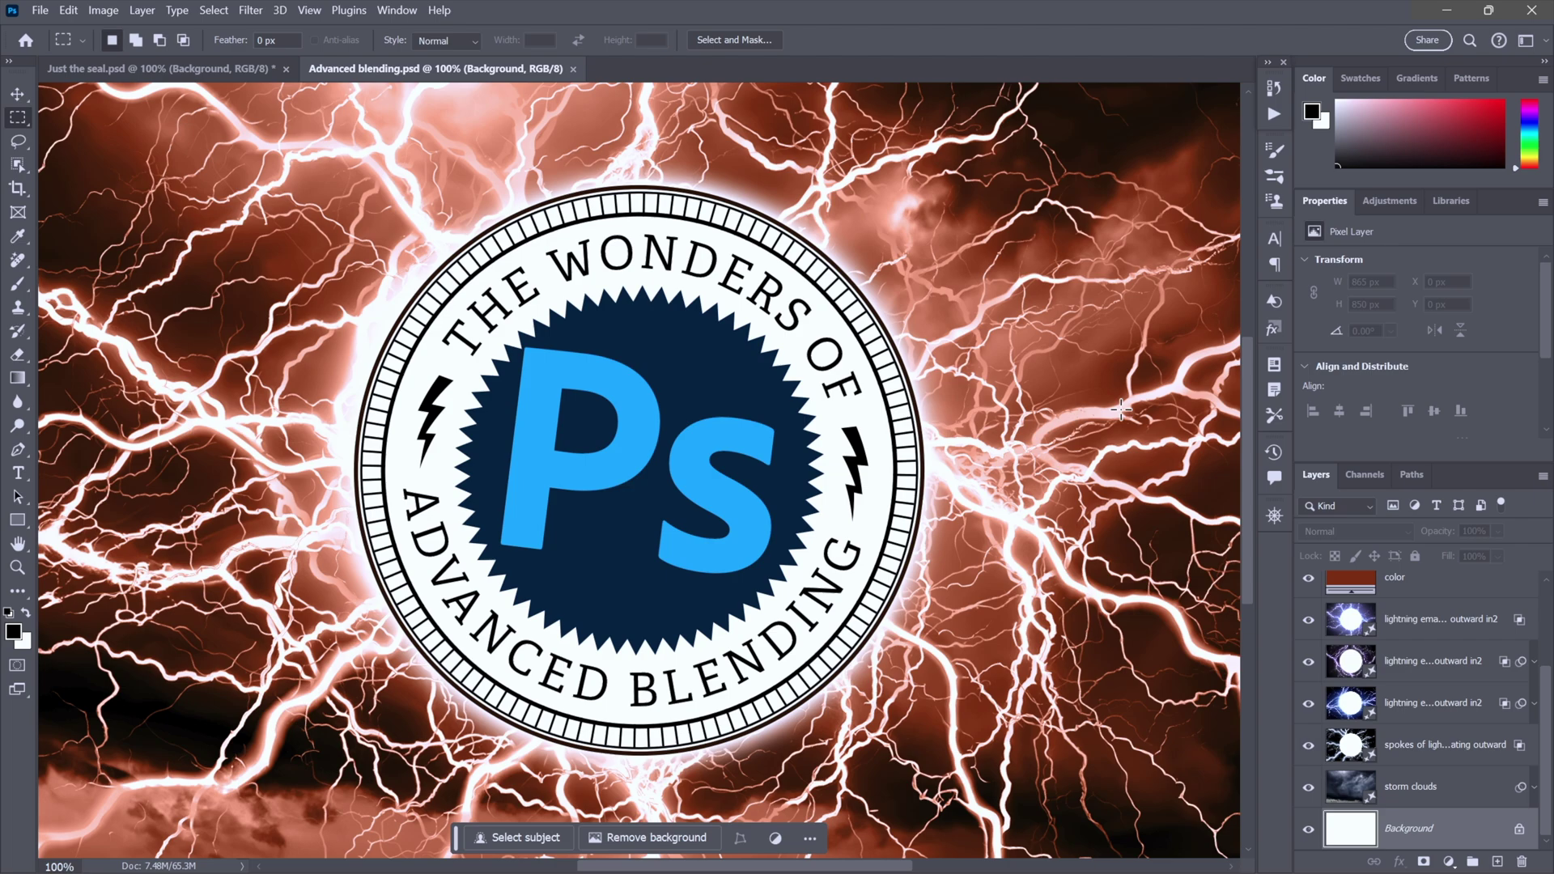
key("ctrl+Tab")
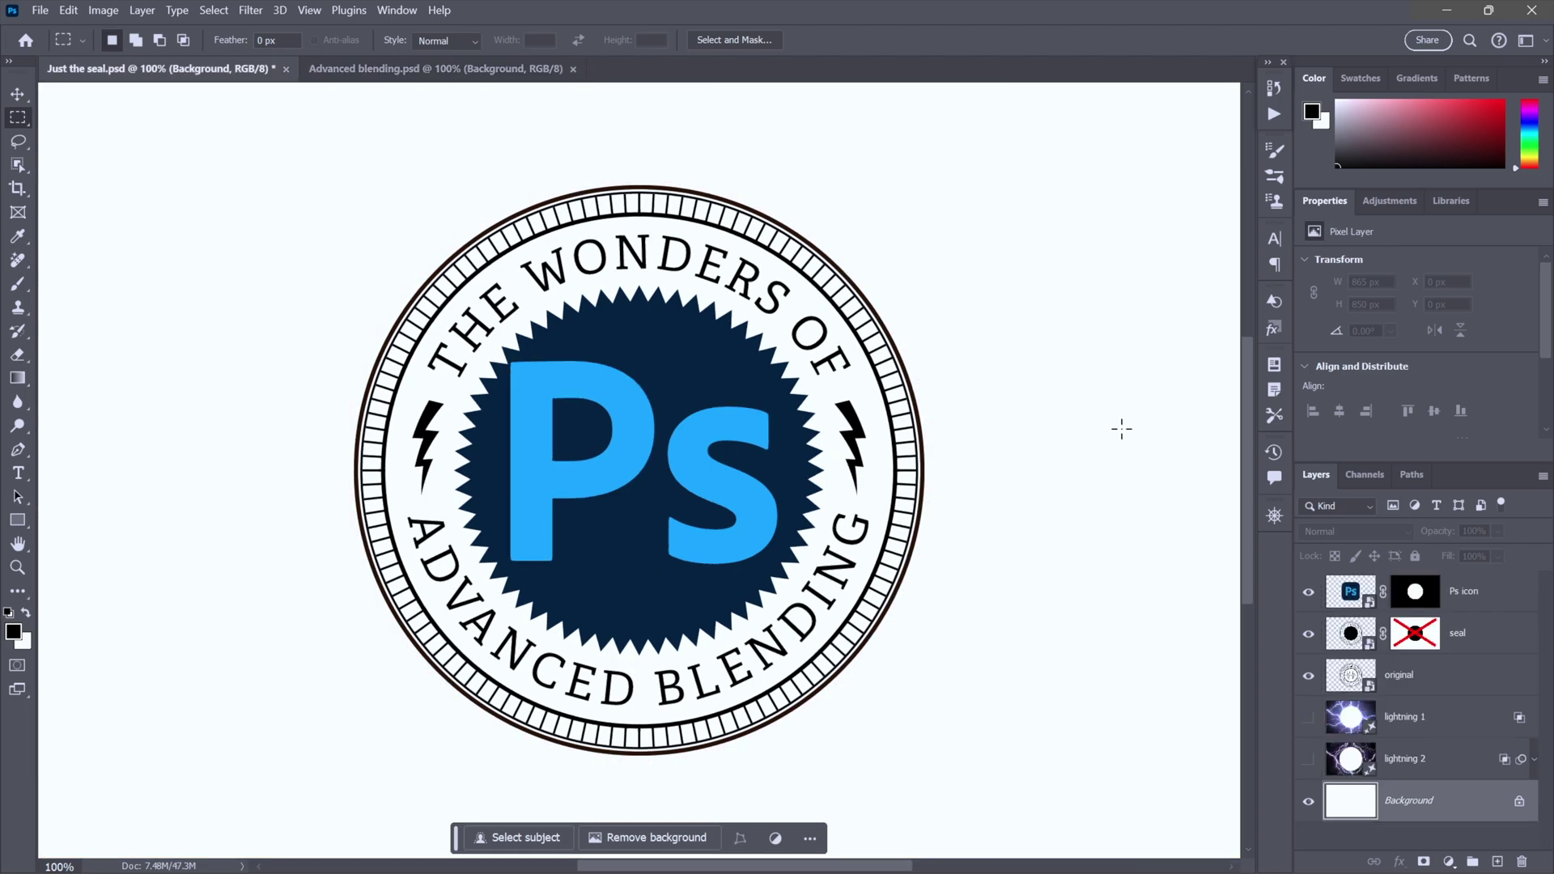
- Hide the Ps icon, seal and original layers, leaving only the white Background
left_click(1309, 675)
left_click_drag(1309, 592, 1307, 630)
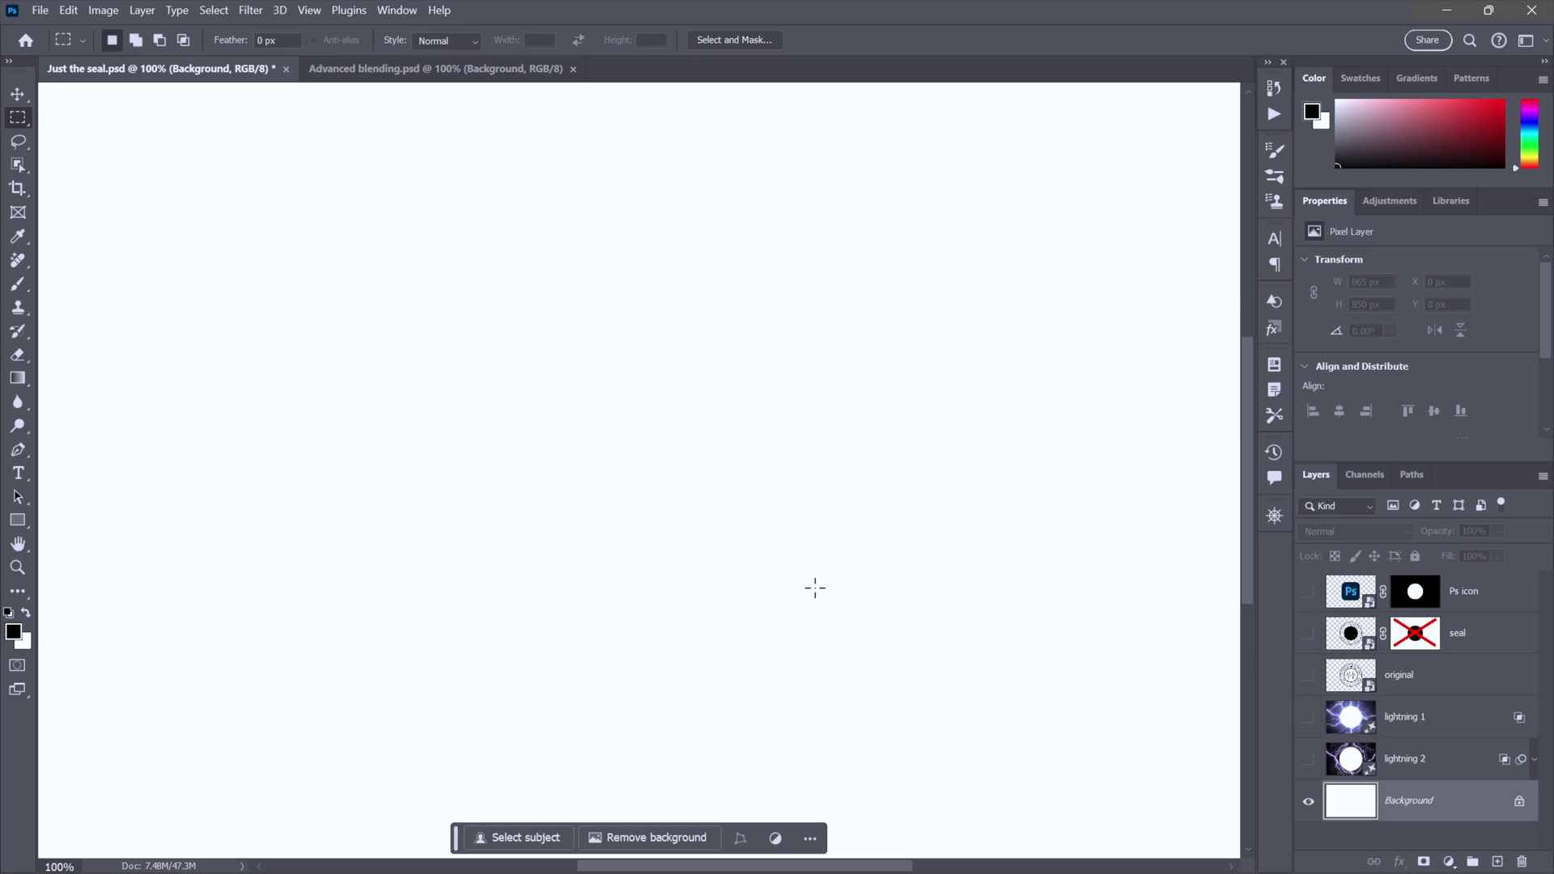
scroll(1010, 605, "down", 1)
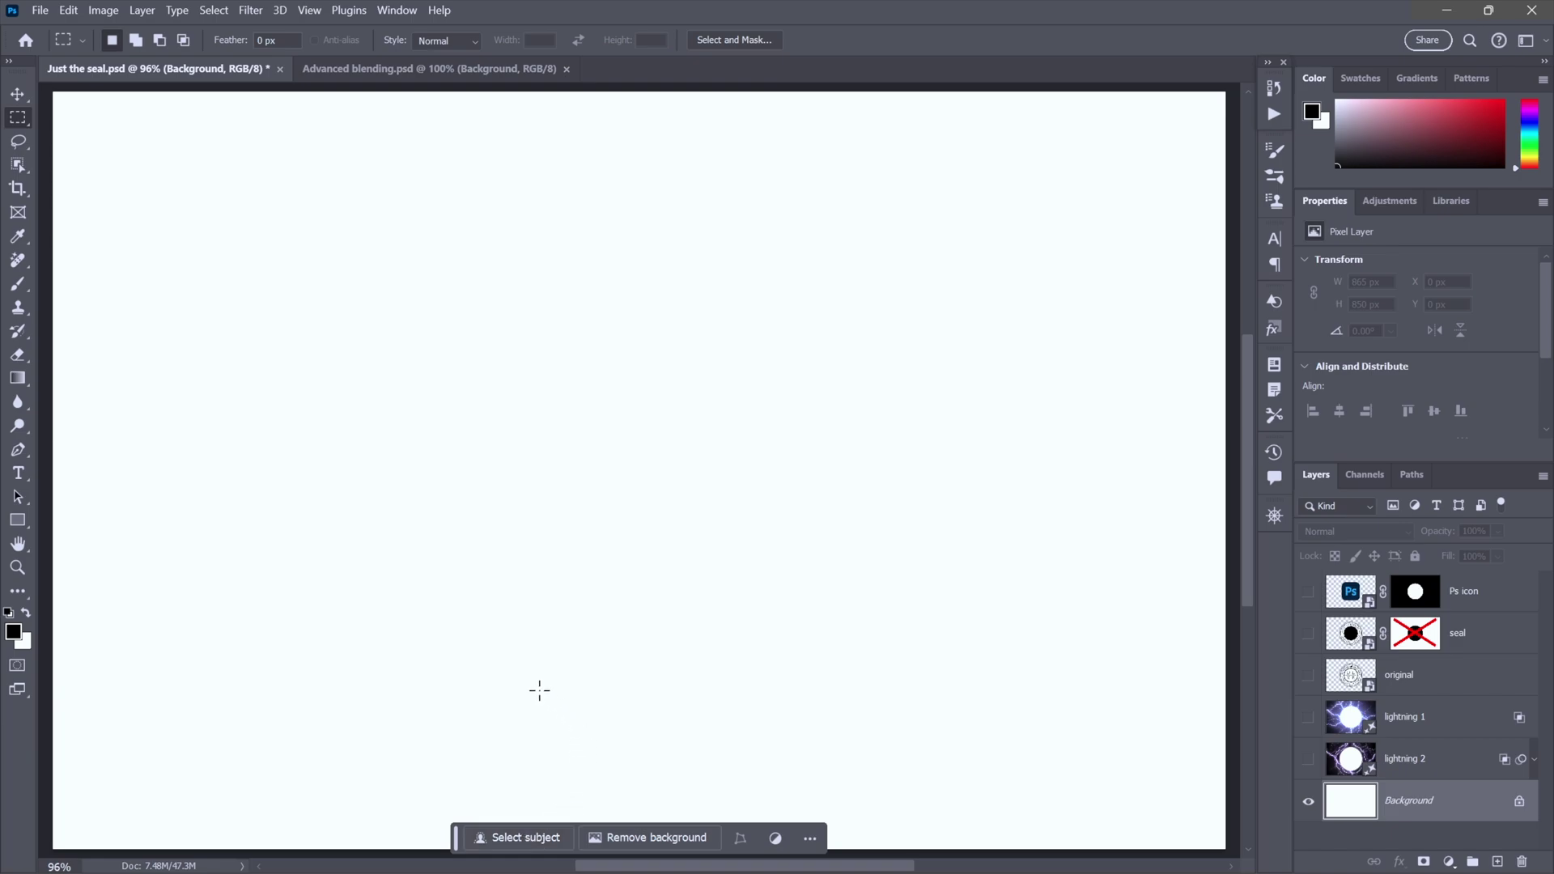
- Select the whole canvas and generate a 'storm clouds' fill with Generative Fill
key("ctrl+a")
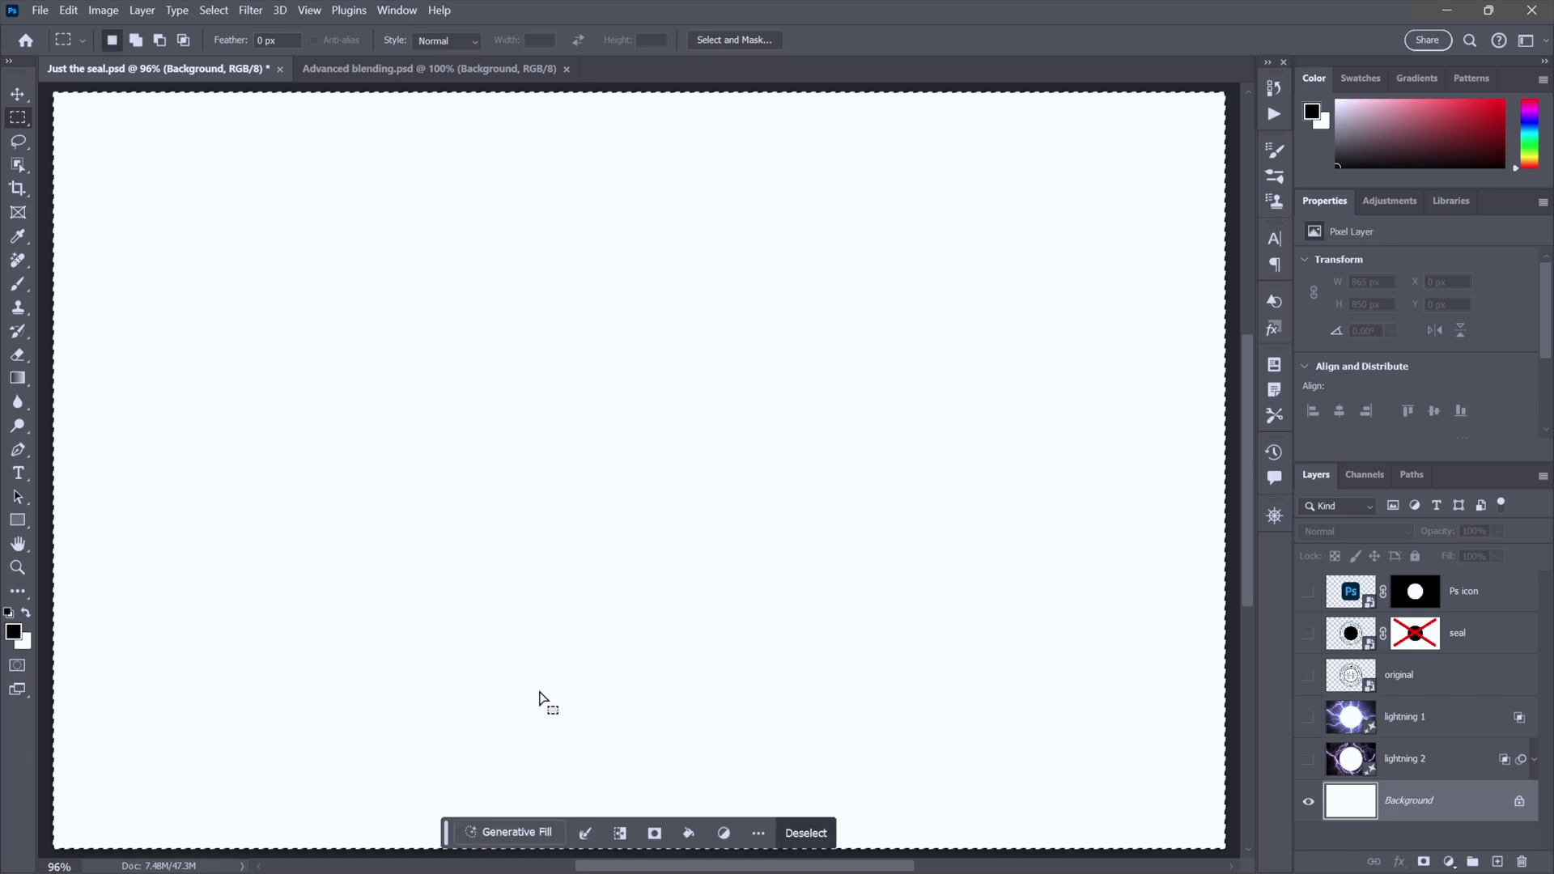
left_click(515, 829)
type("storm clouds")
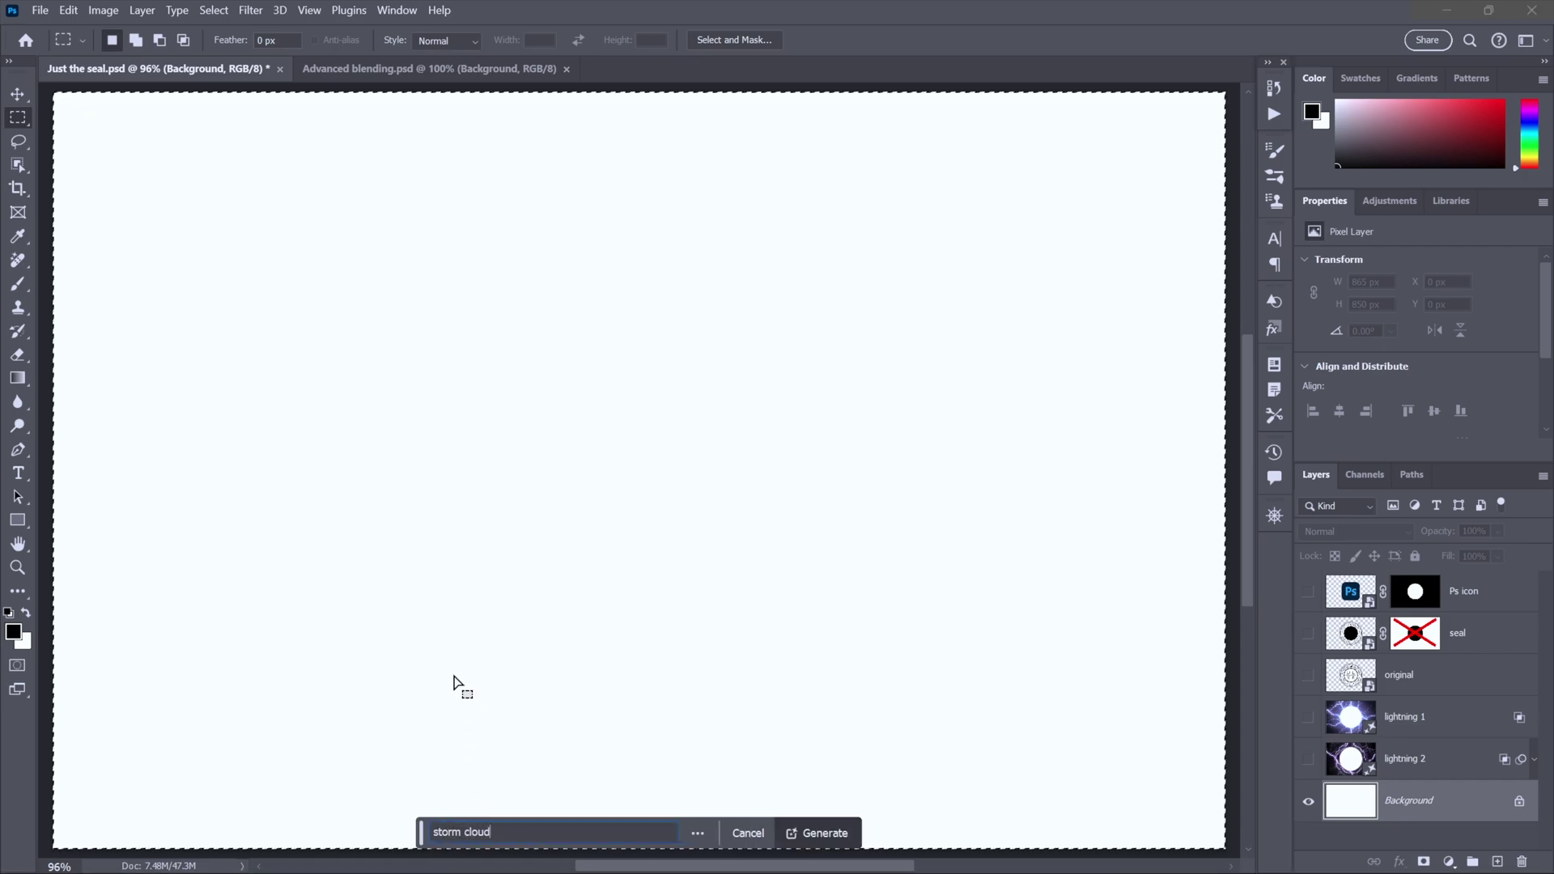
key("Return")
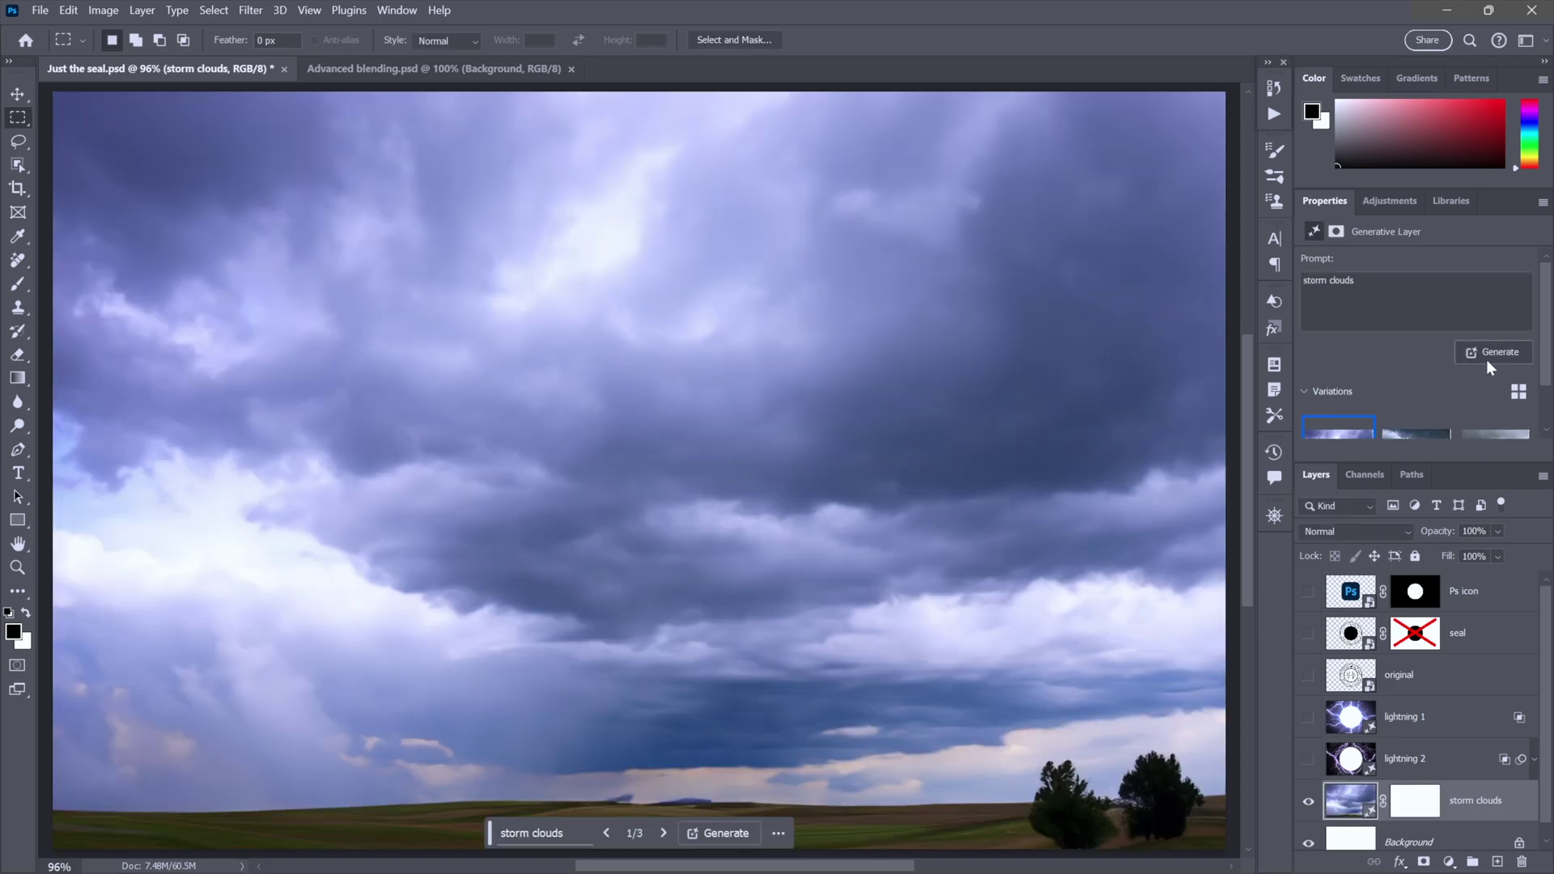
- Cycle through the storm clouds variations, settle on 2 of 3, and compare with the finished composite
left_click(663, 834)
left_click(663, 834)
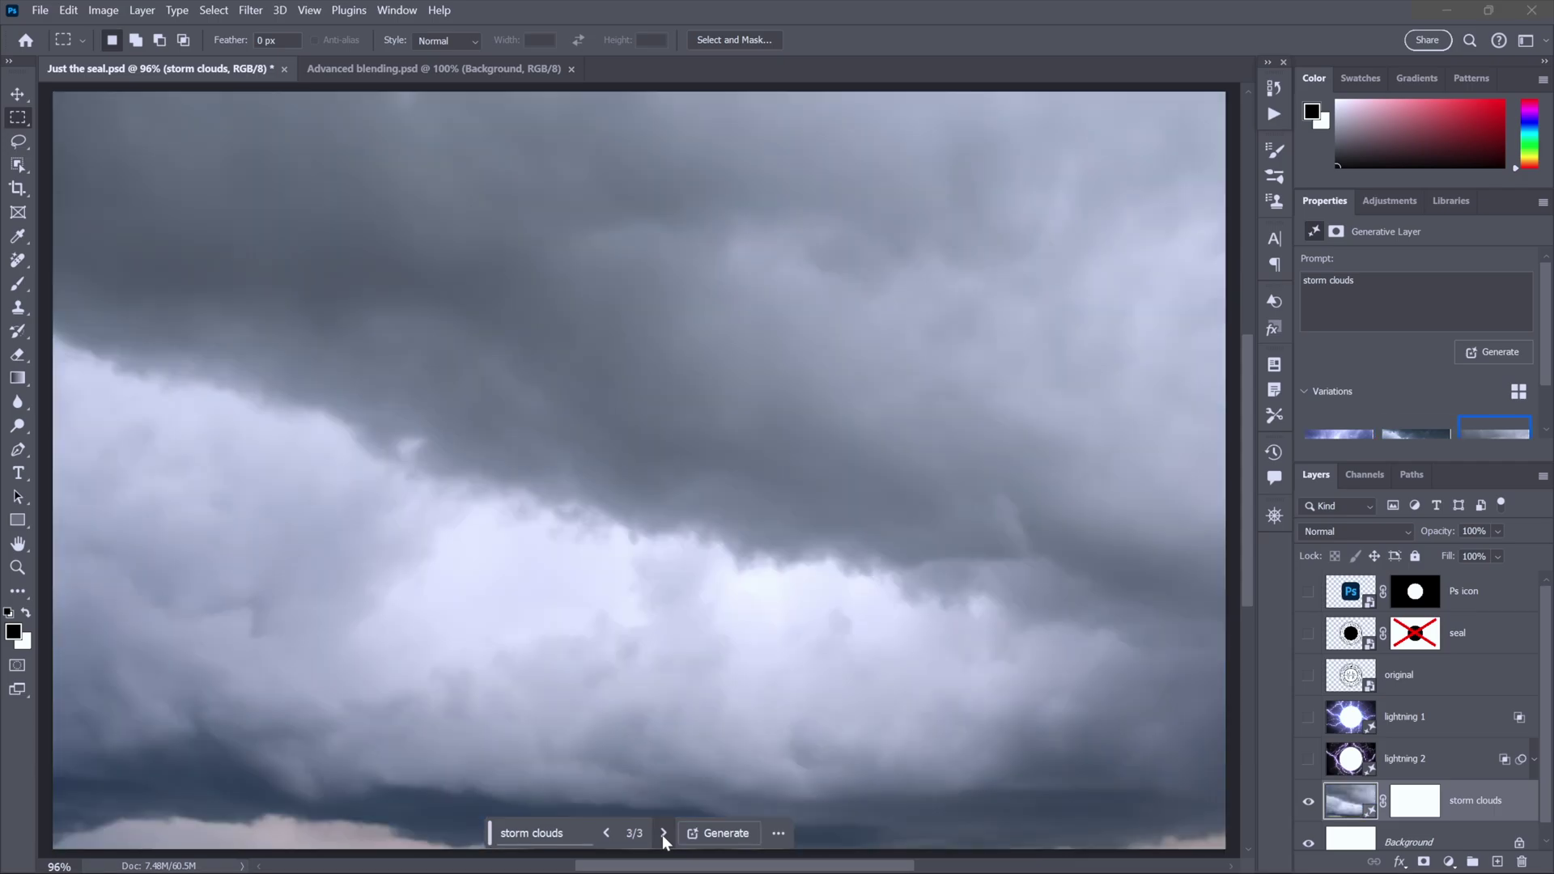
left_click(662, 834)
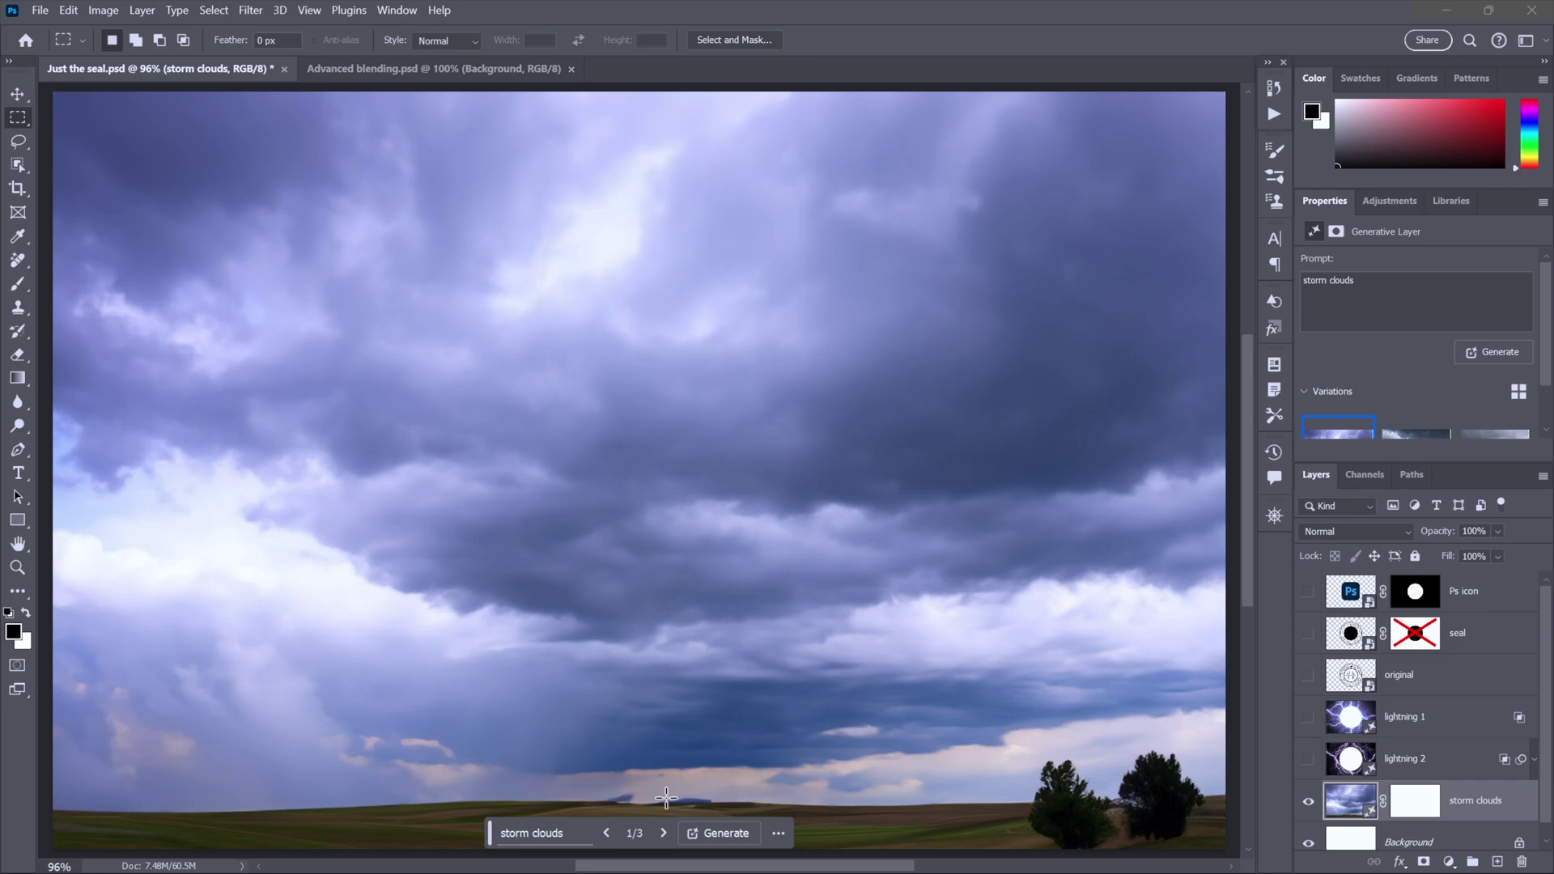
left_click(665, 833)
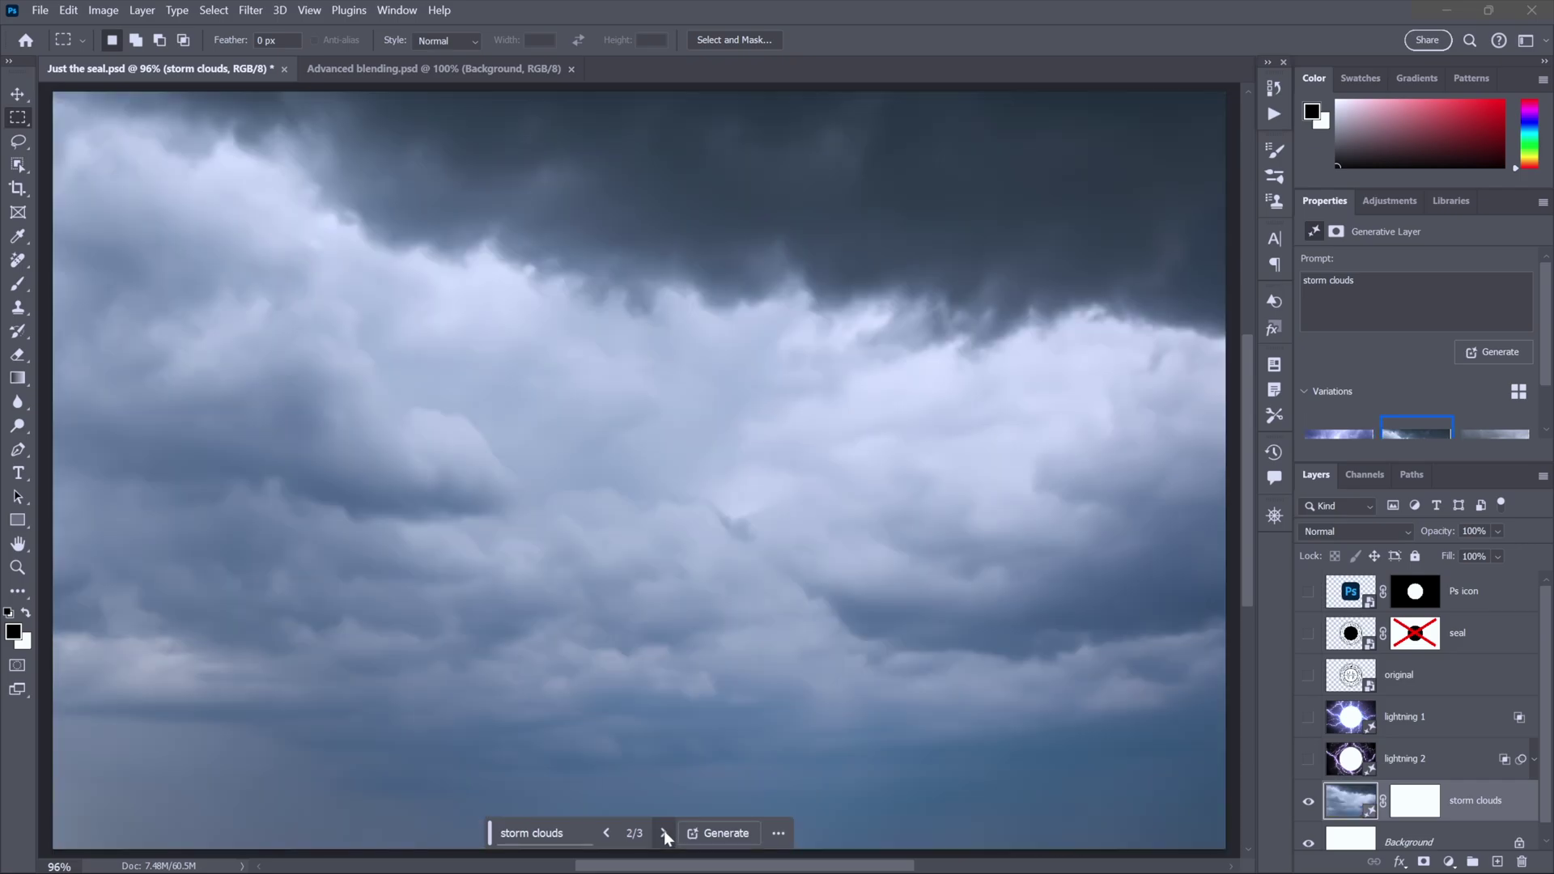
left_click(664, 834)
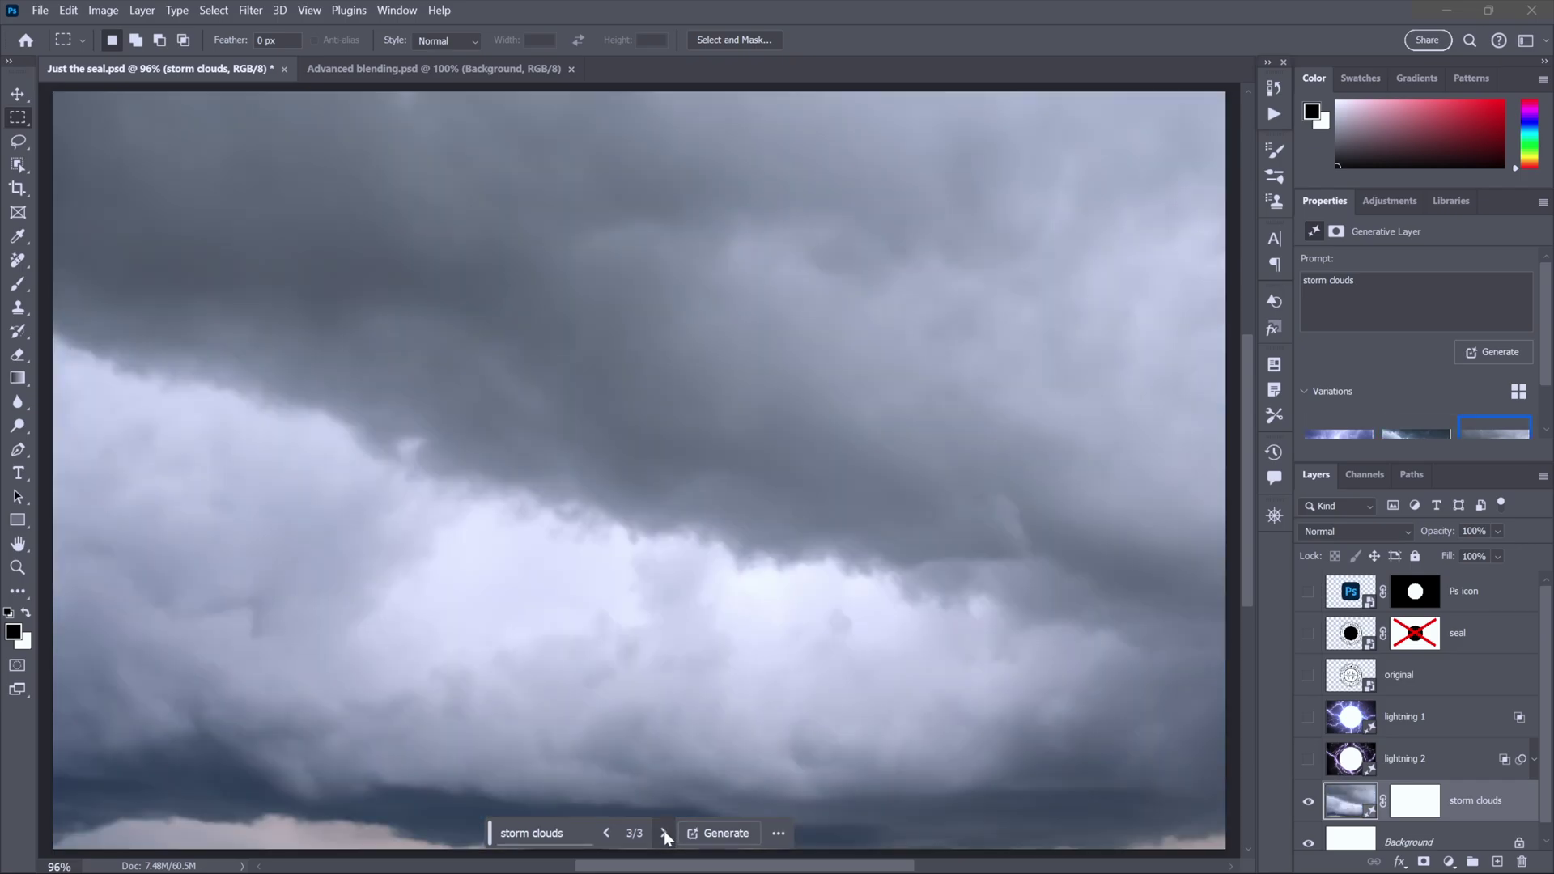
left_click(605, 834)
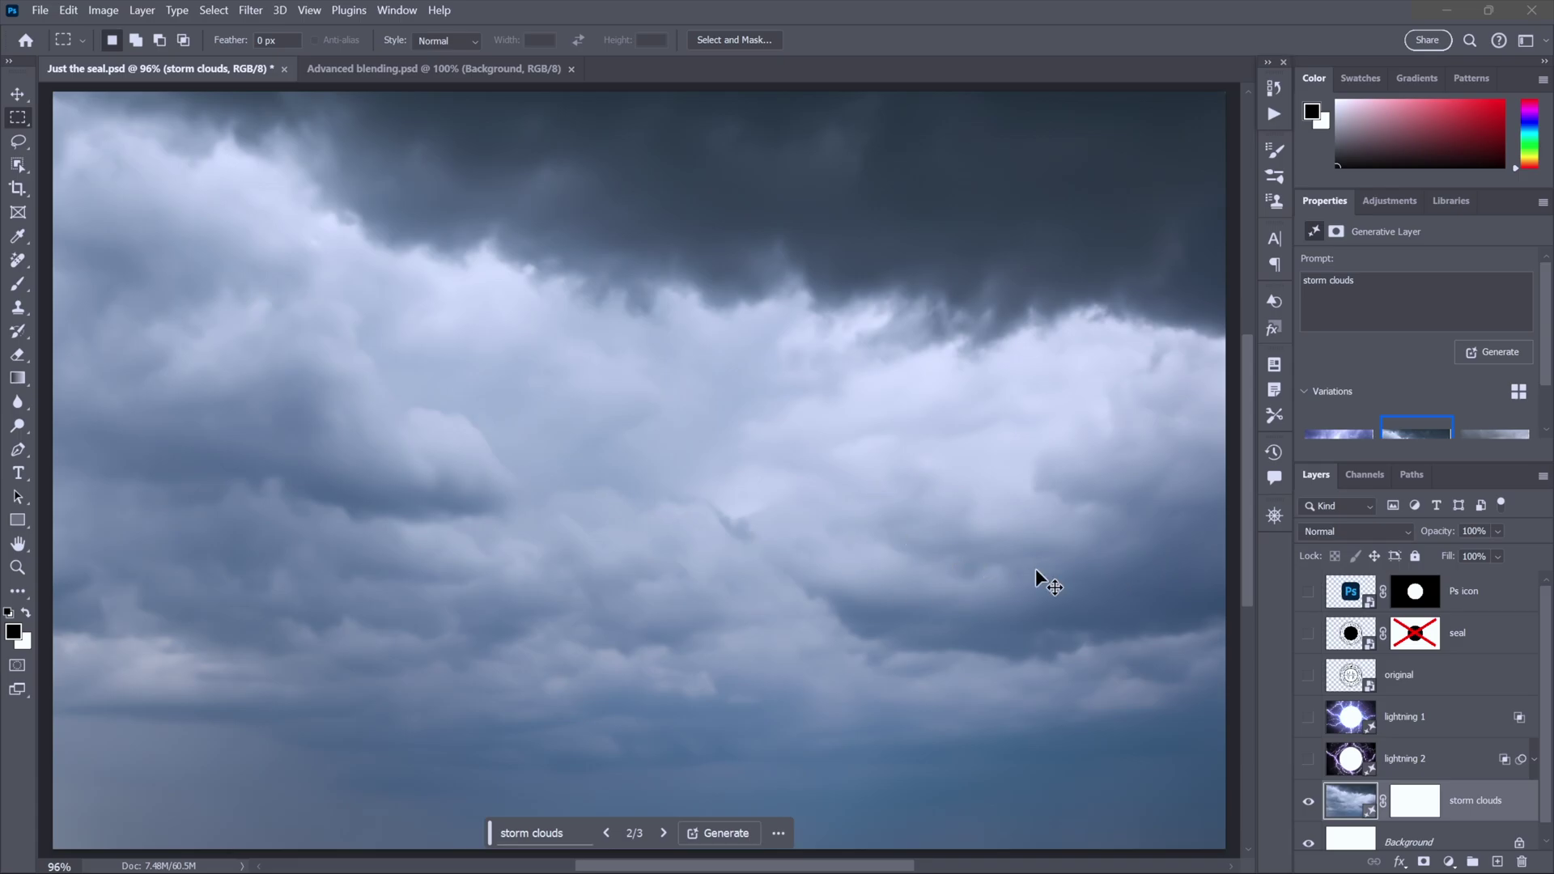
key("ctrl+Tab")
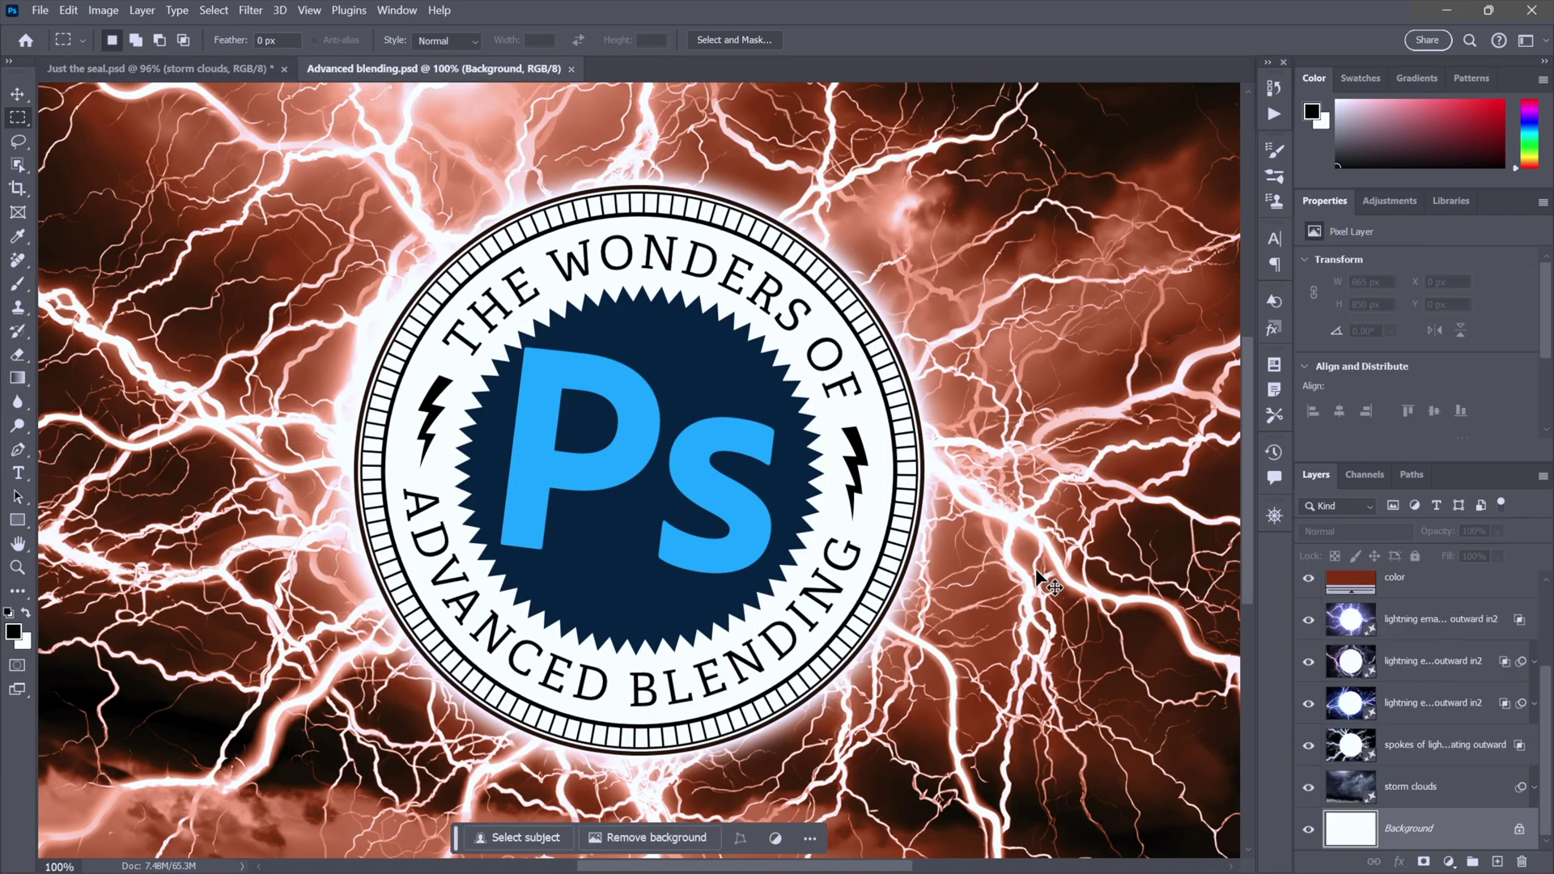
key("ctrl+Tab")
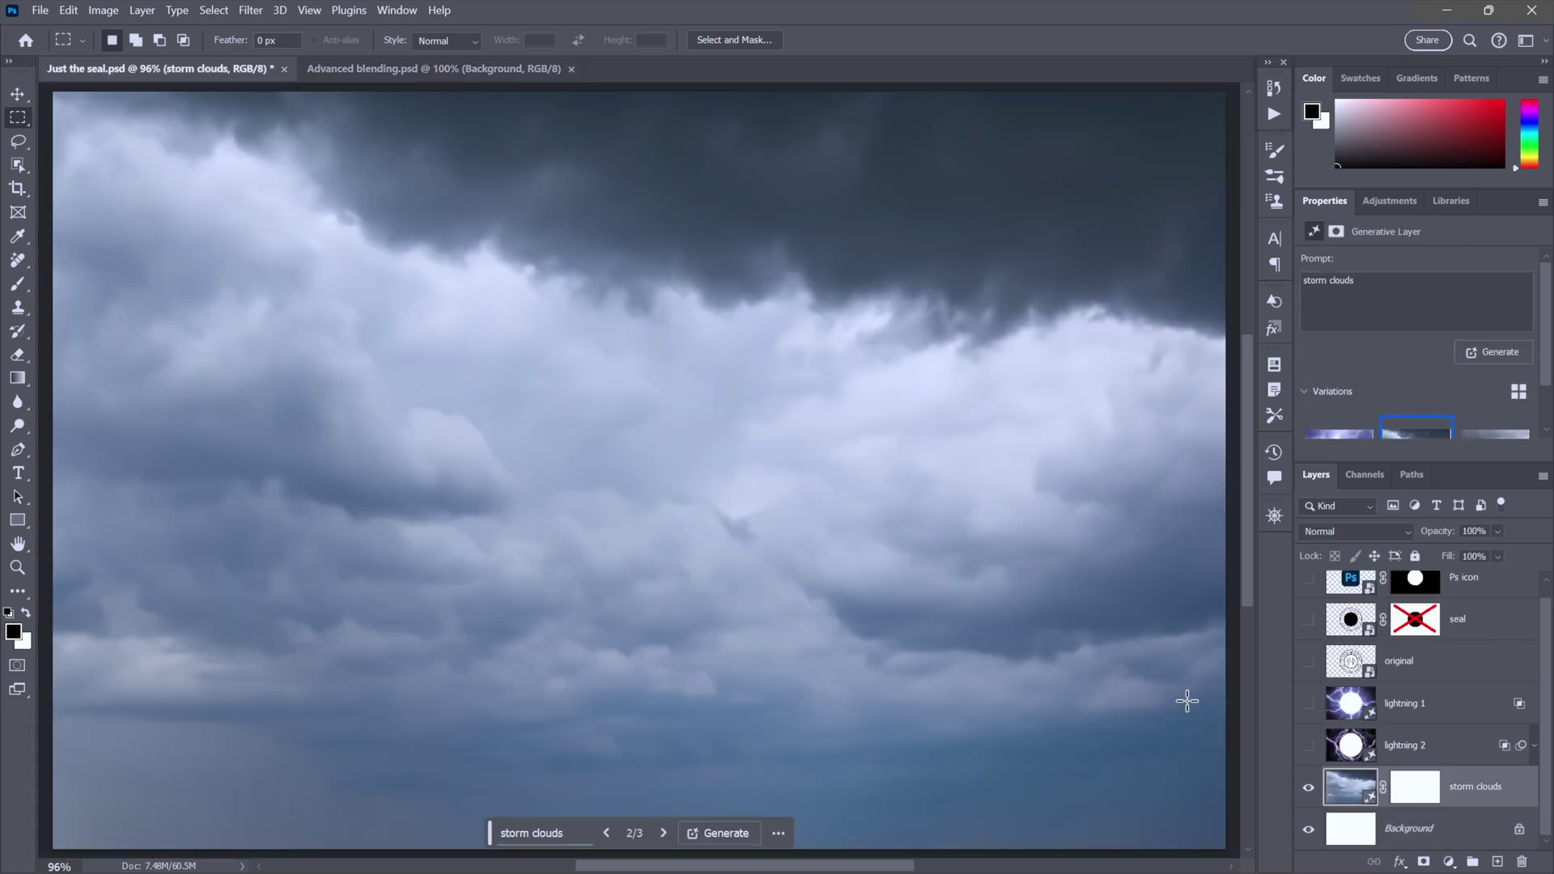
- Delete the storm clouds layer's mask
left_click(1417, 786)
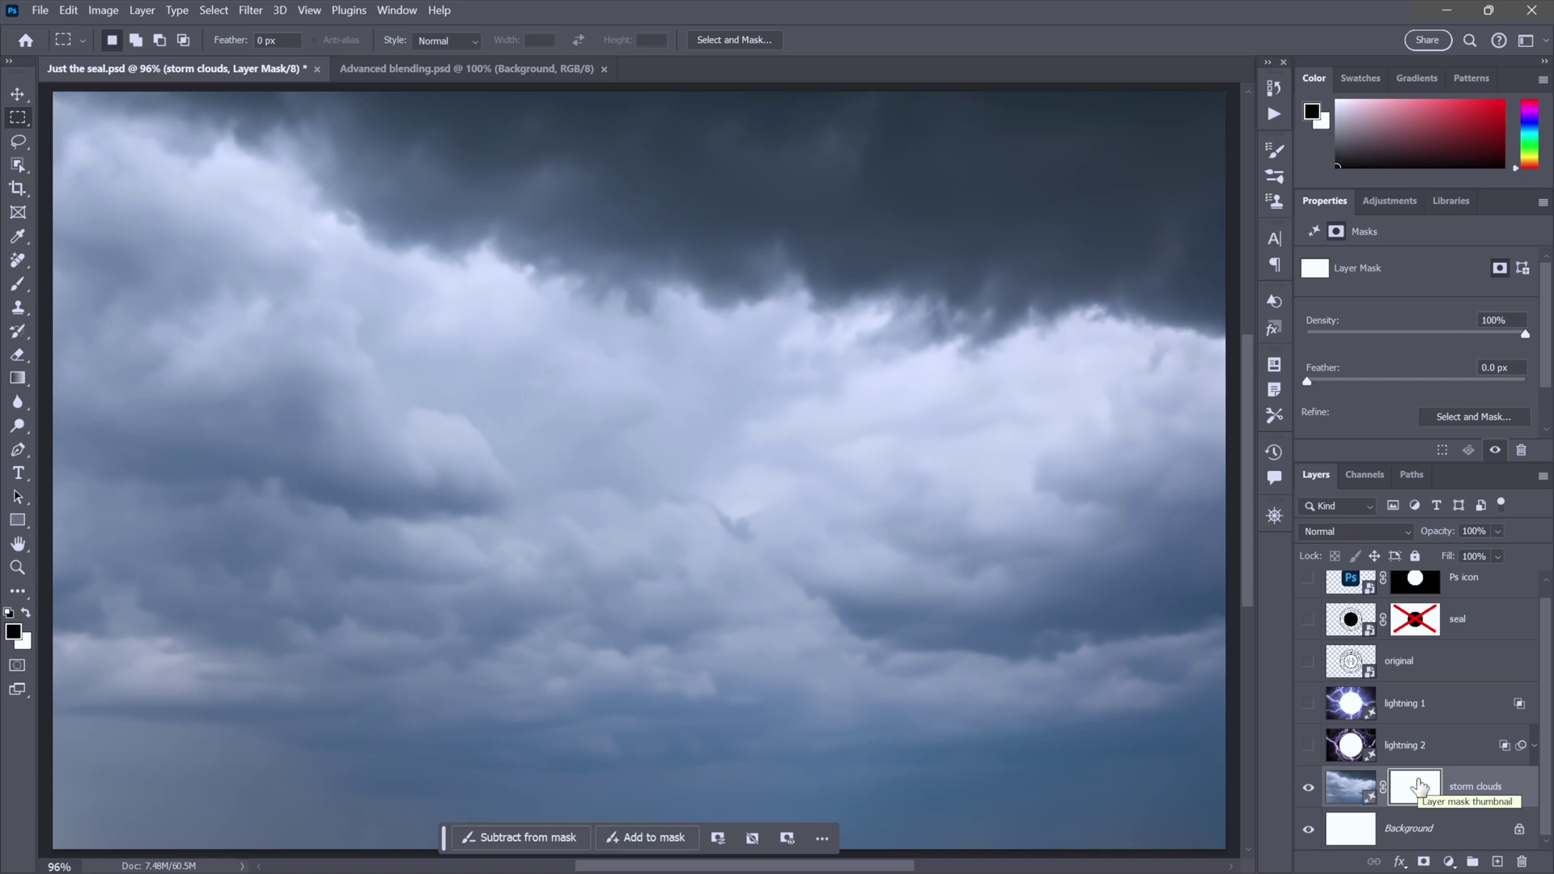
key("Delete")
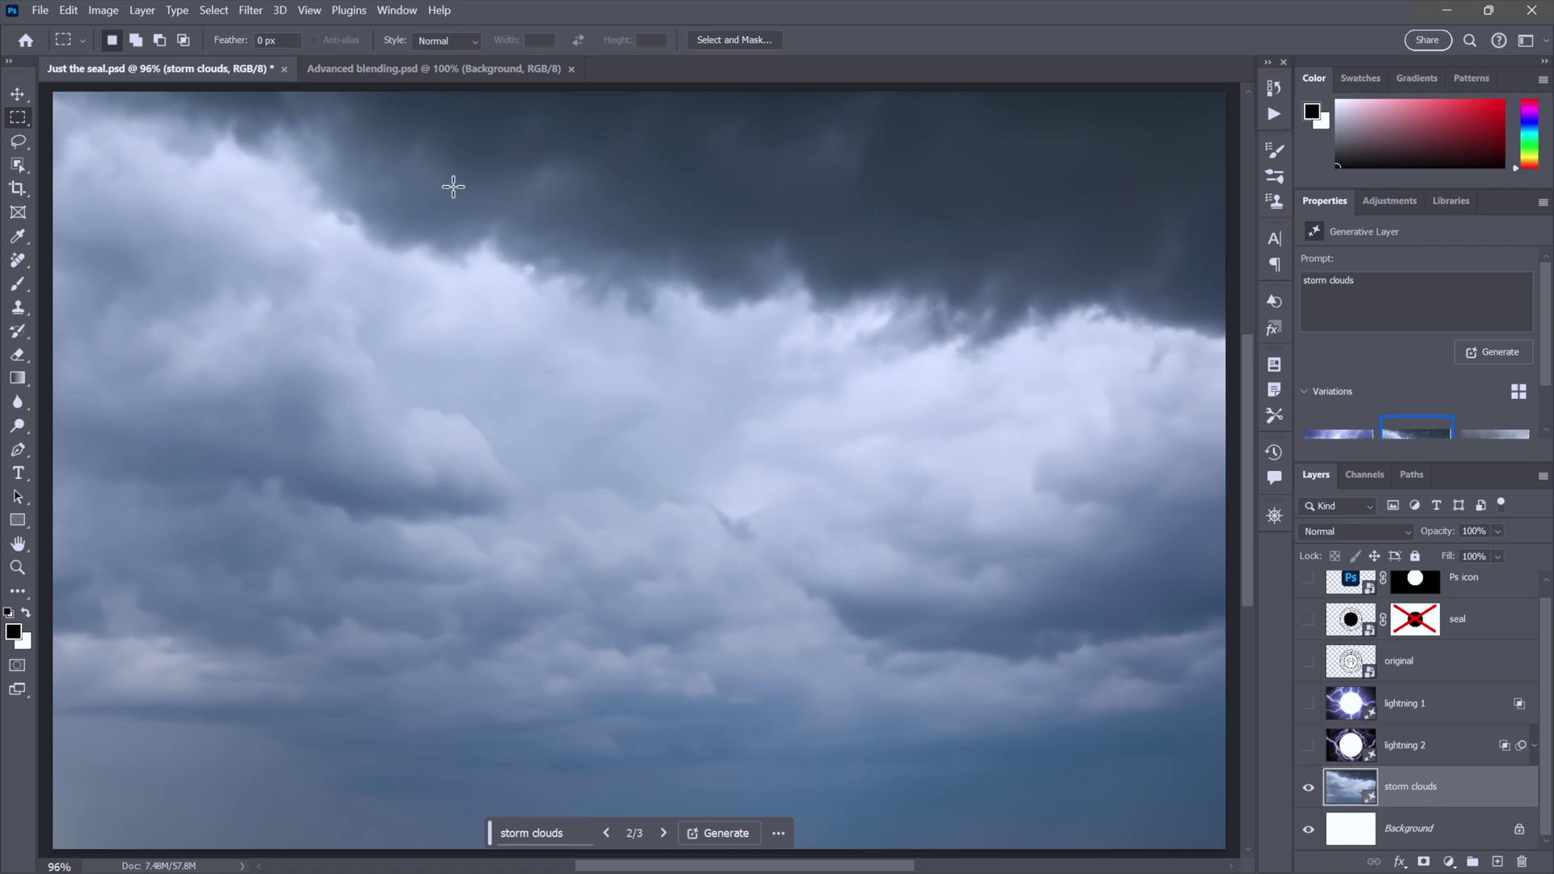
- Apply Levels to the storm clouds with input values 28, 0.4 and 232
left_click(112, 12)
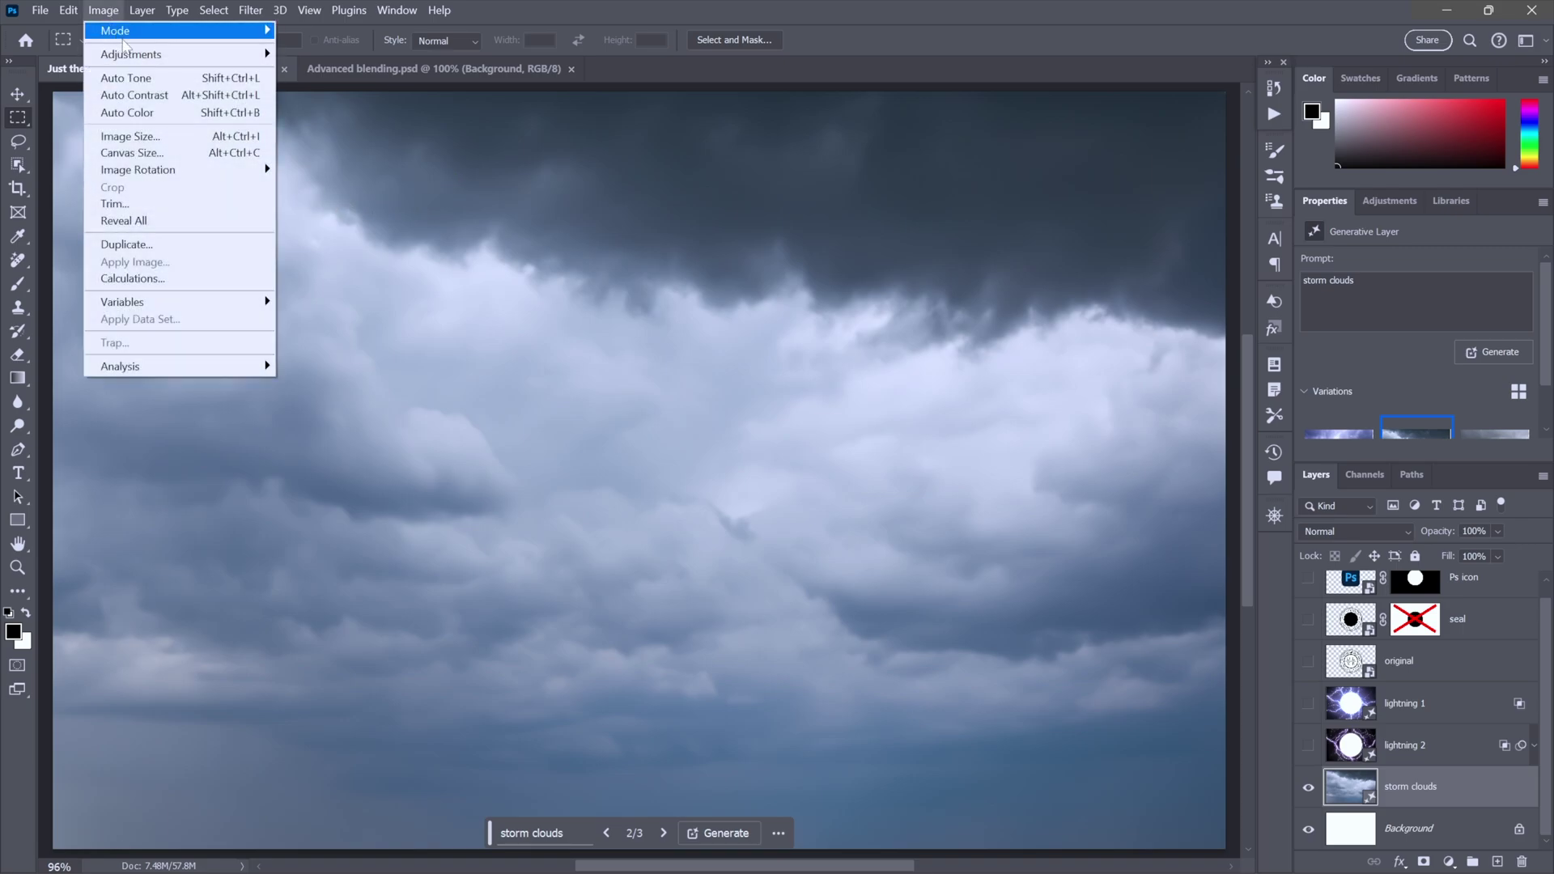
mouse_move(129, 54)
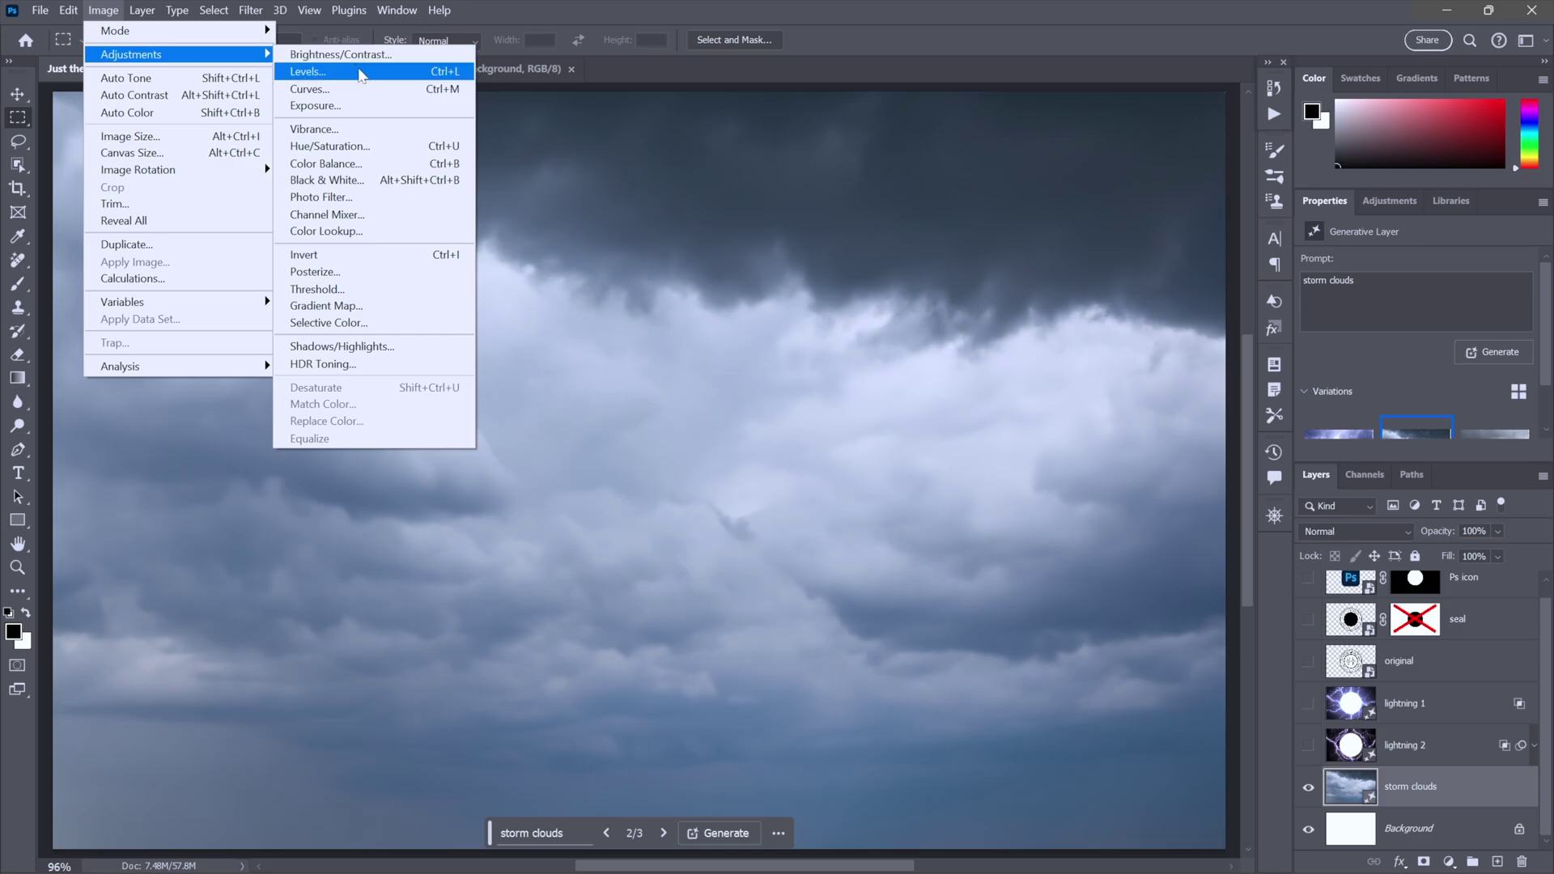
left_click(361, 75)
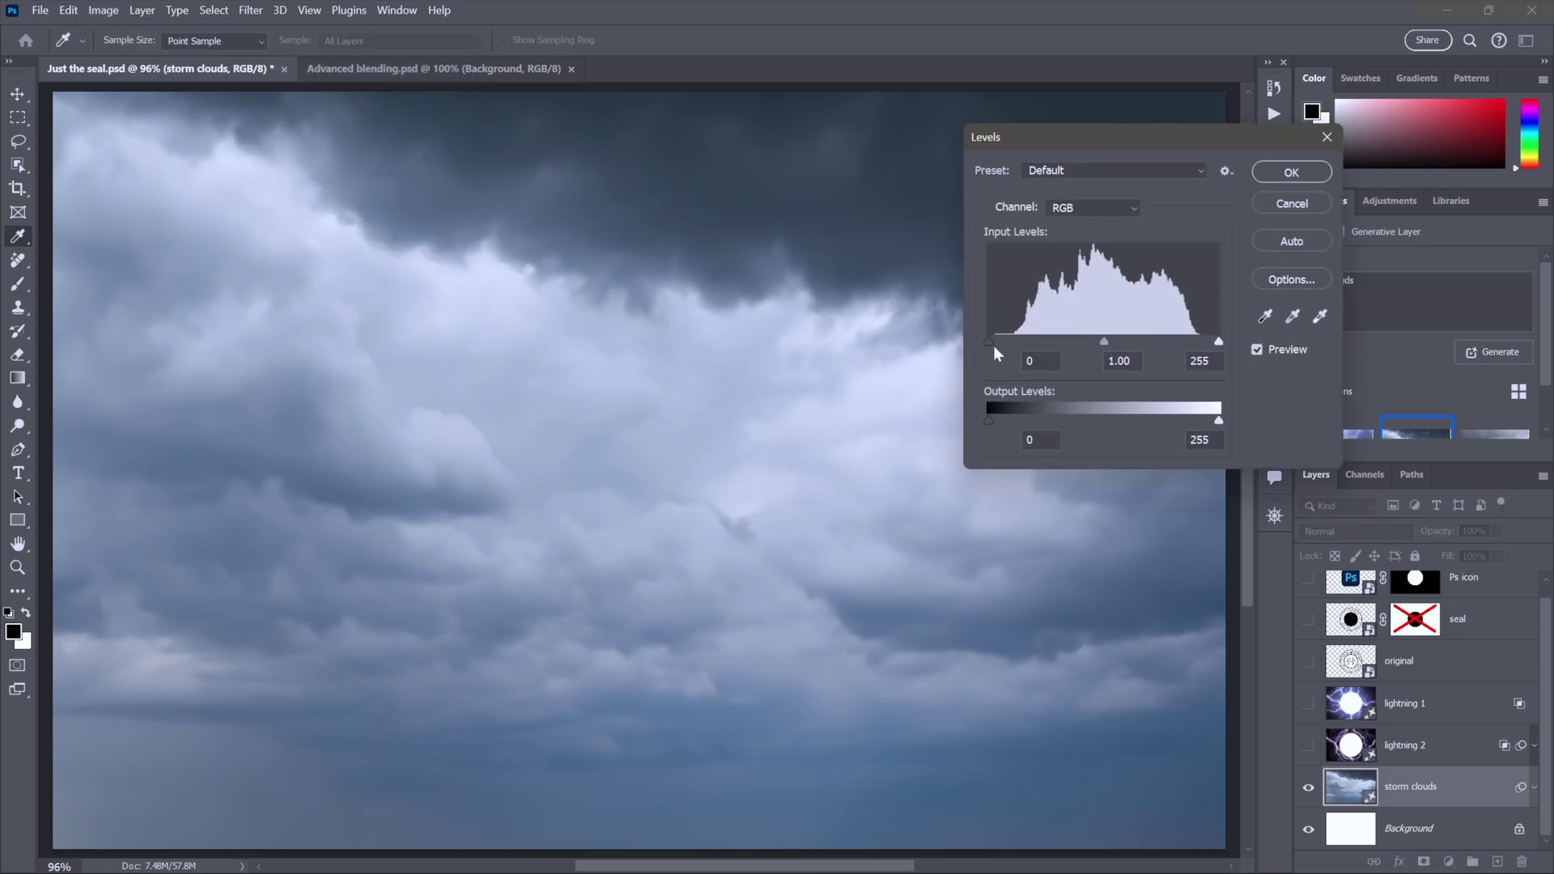
left_click_drag(989, 341, 1014, 348)
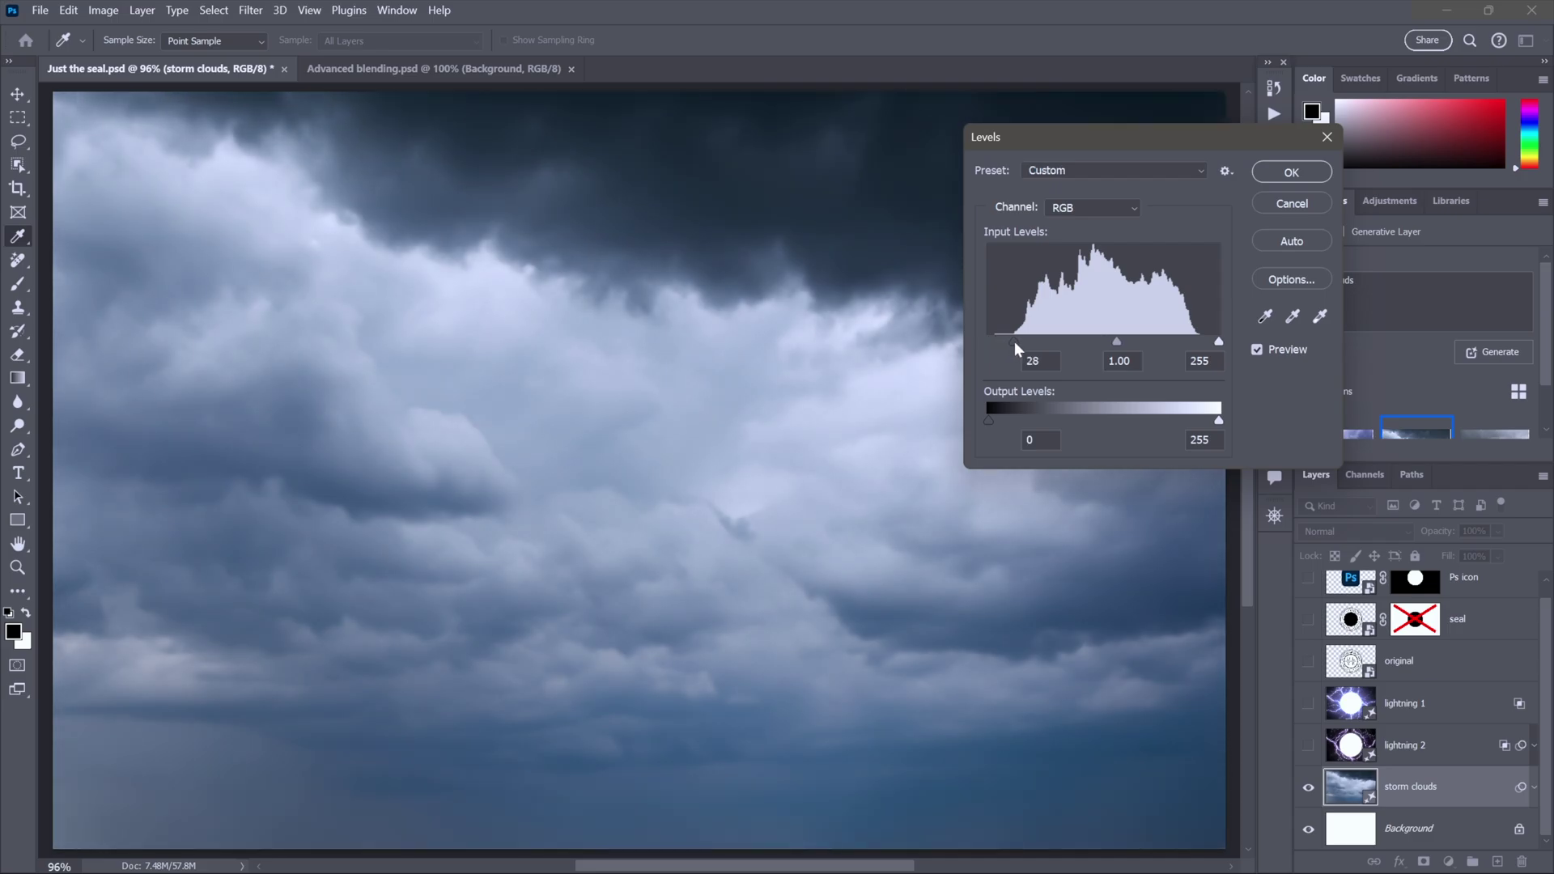
left_click_drag(1221, 346, 1200, 346)
left_click(1199, 342)
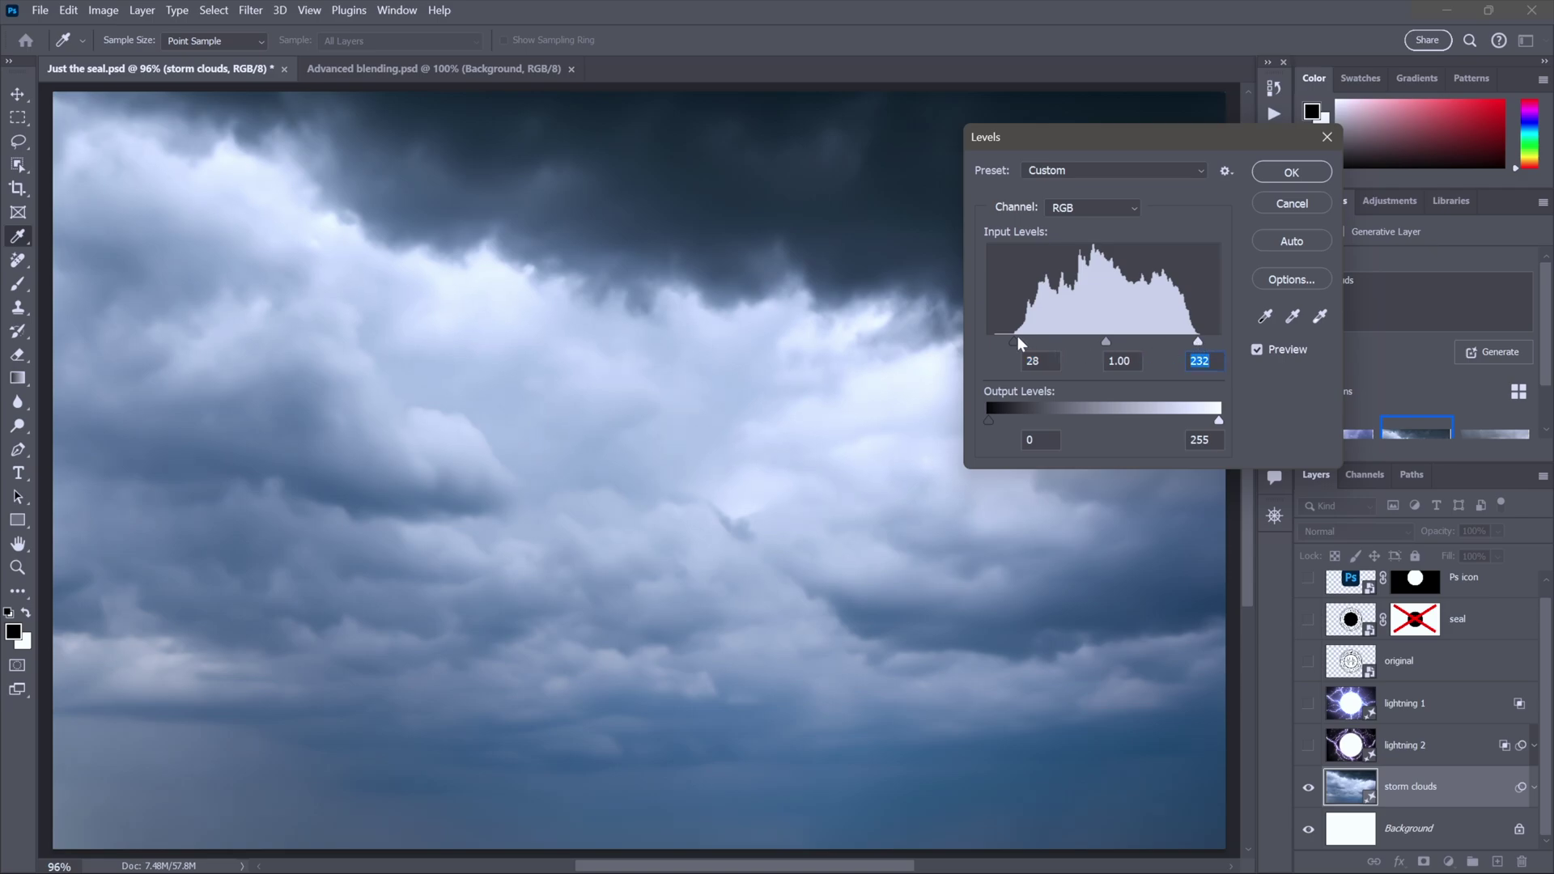
left_click(1127, 361)
key("shift+Down")
key("shift+Down")
key("shift+Down")
key("shift+Down")
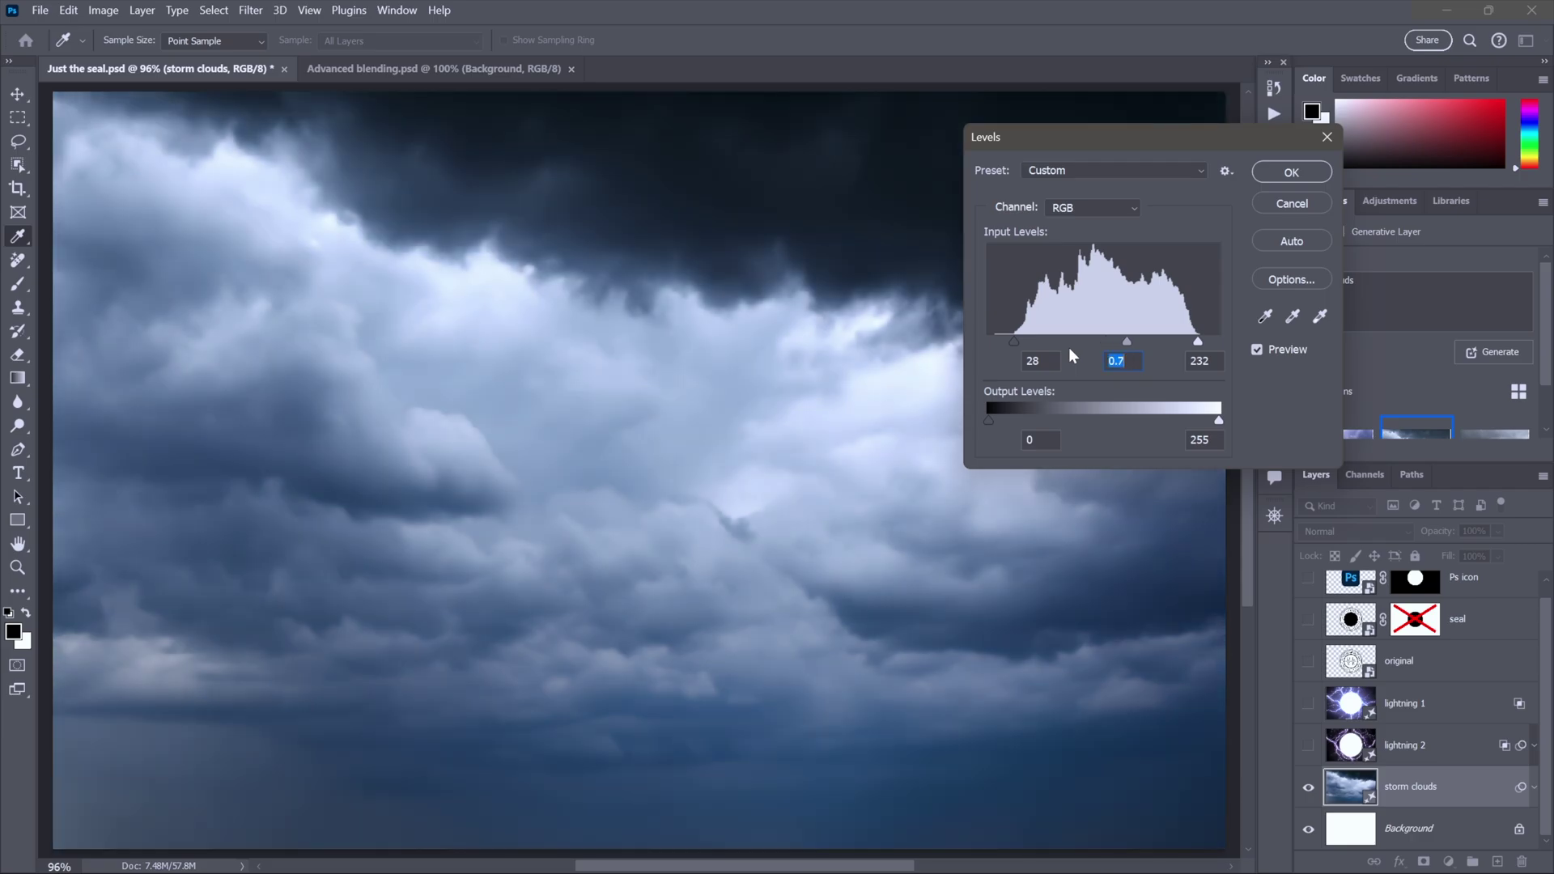
key("shift+Down")
key("shift+Down")
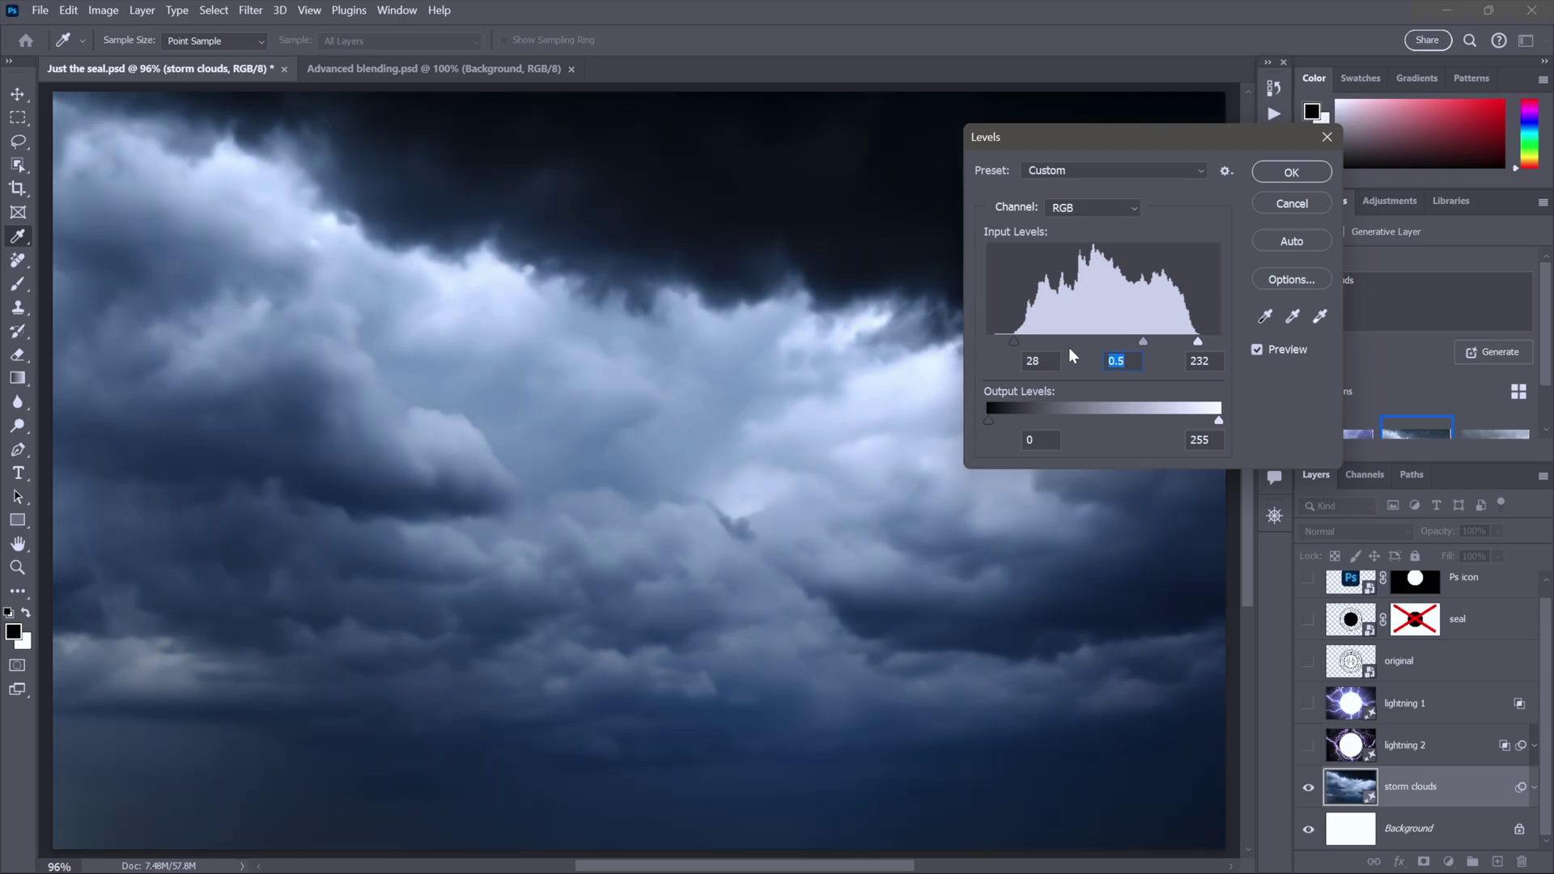
key("shift+Down")
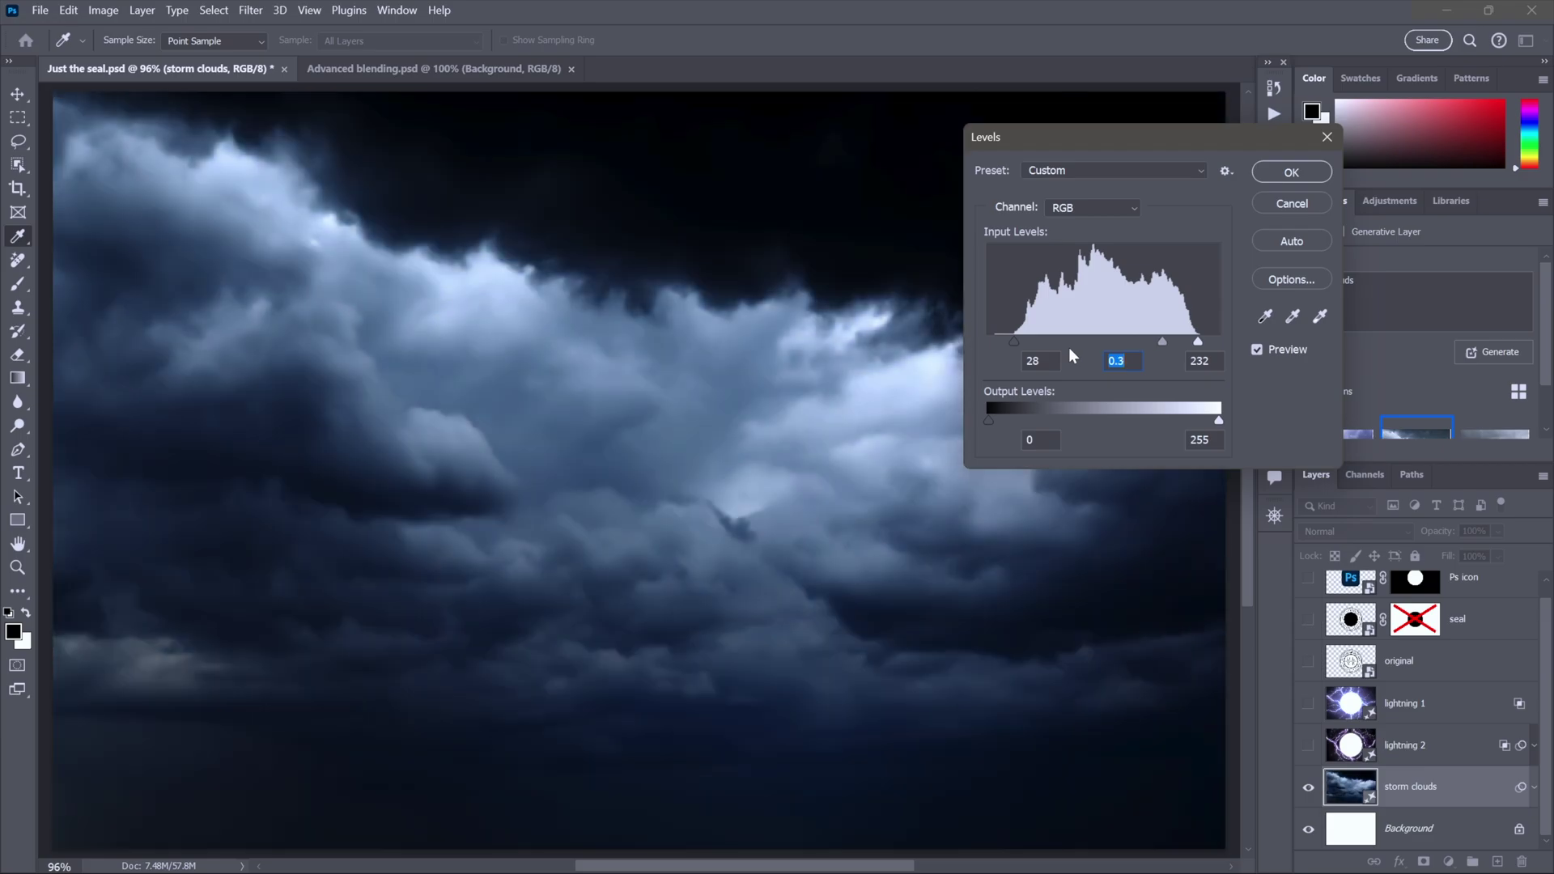
key("shift+Up")
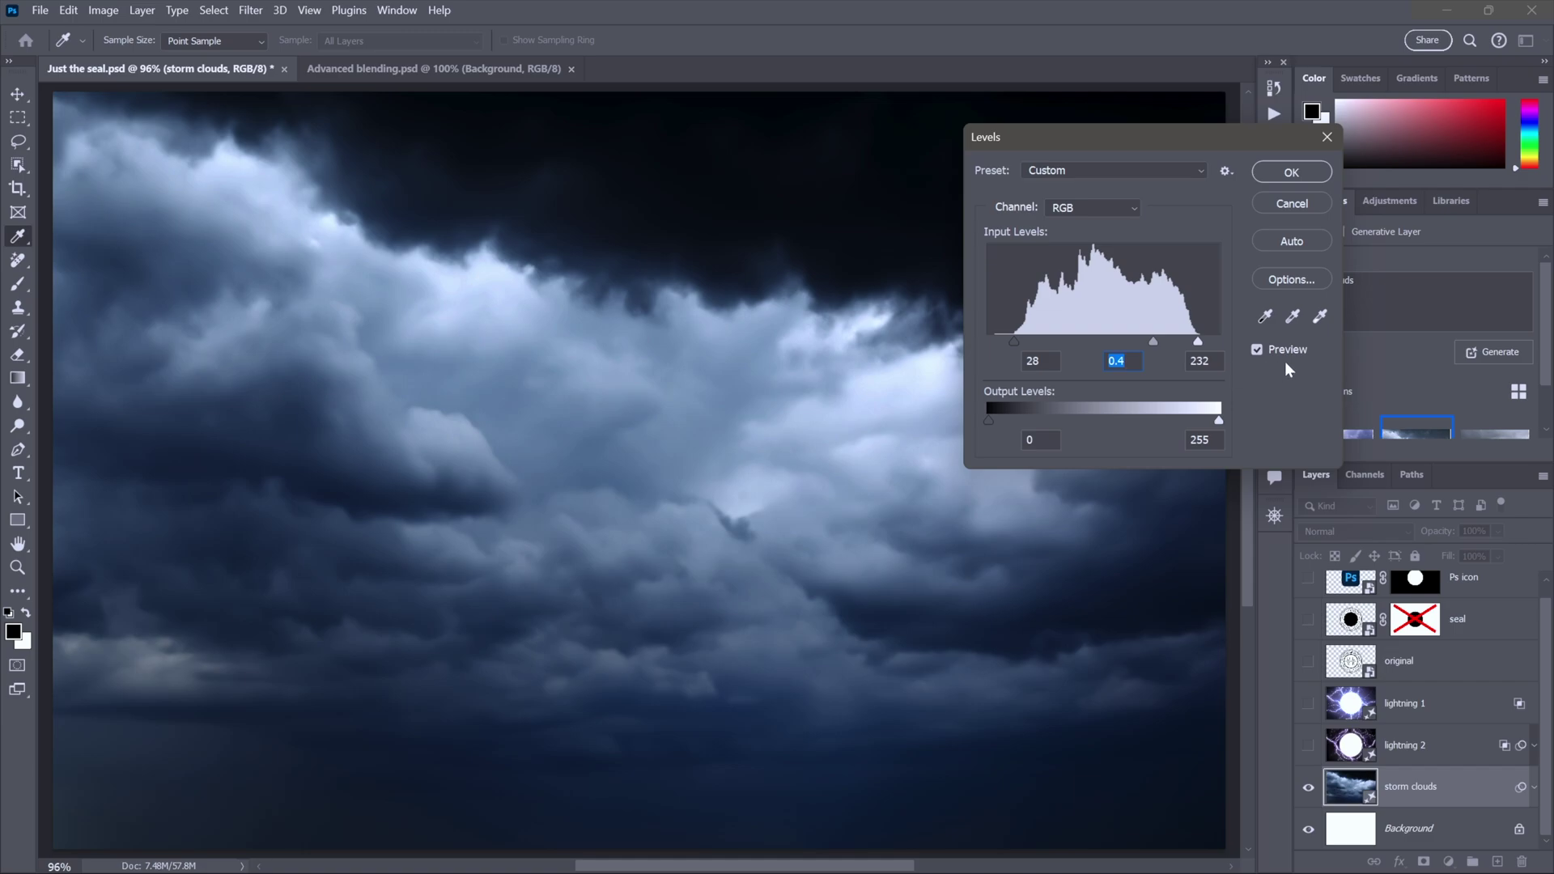
left_click(1273, 176)
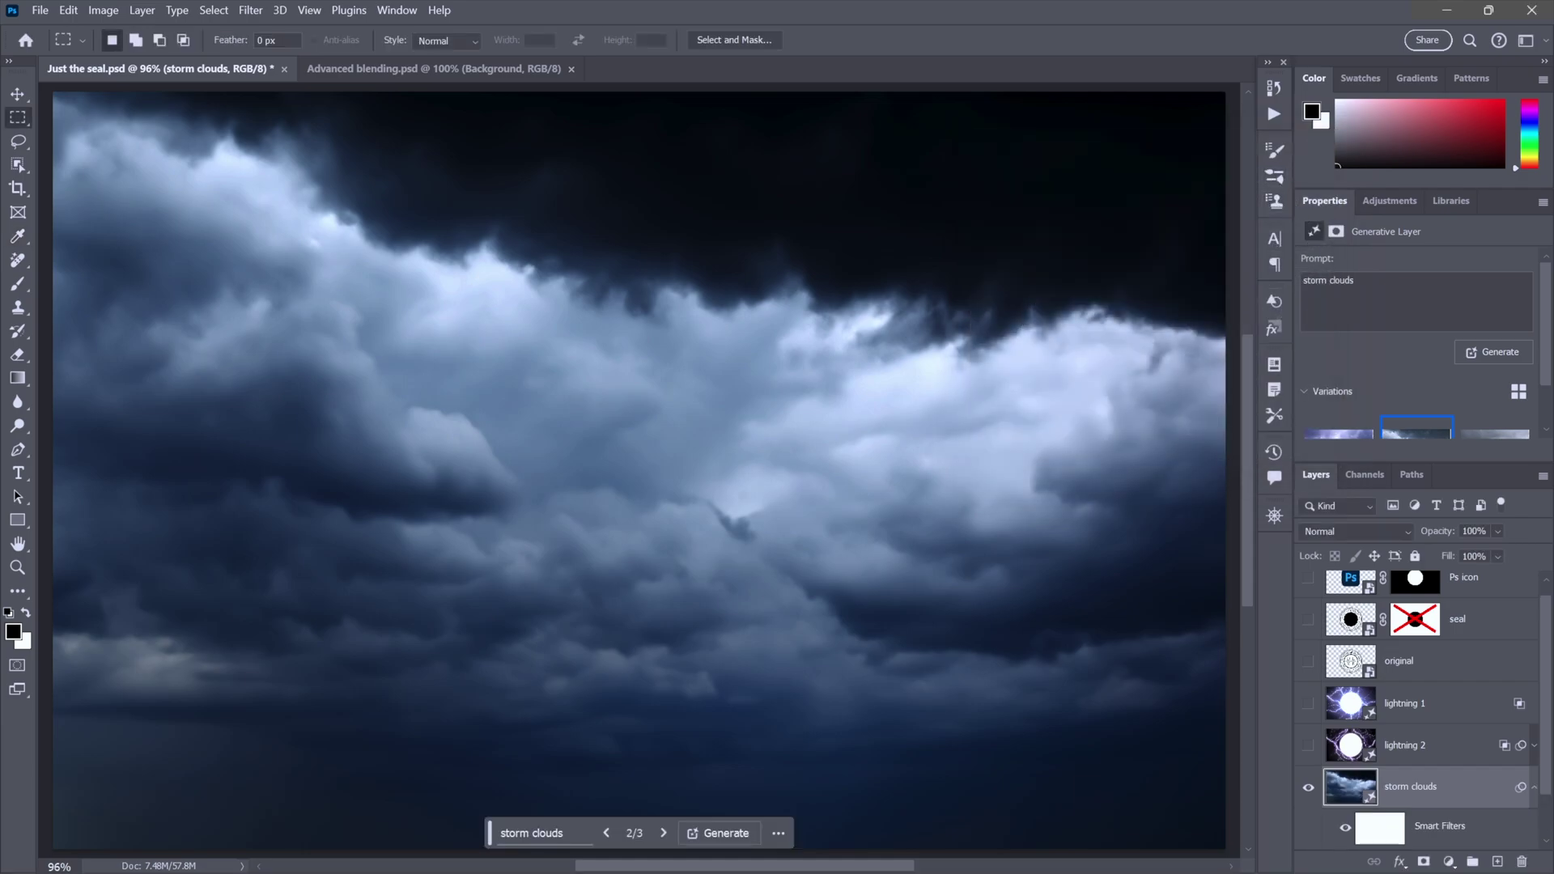
- Delete the Levels smart filter mask and collapse the storm clouds smart filter list
scroll(1412, 704, "down", 2)
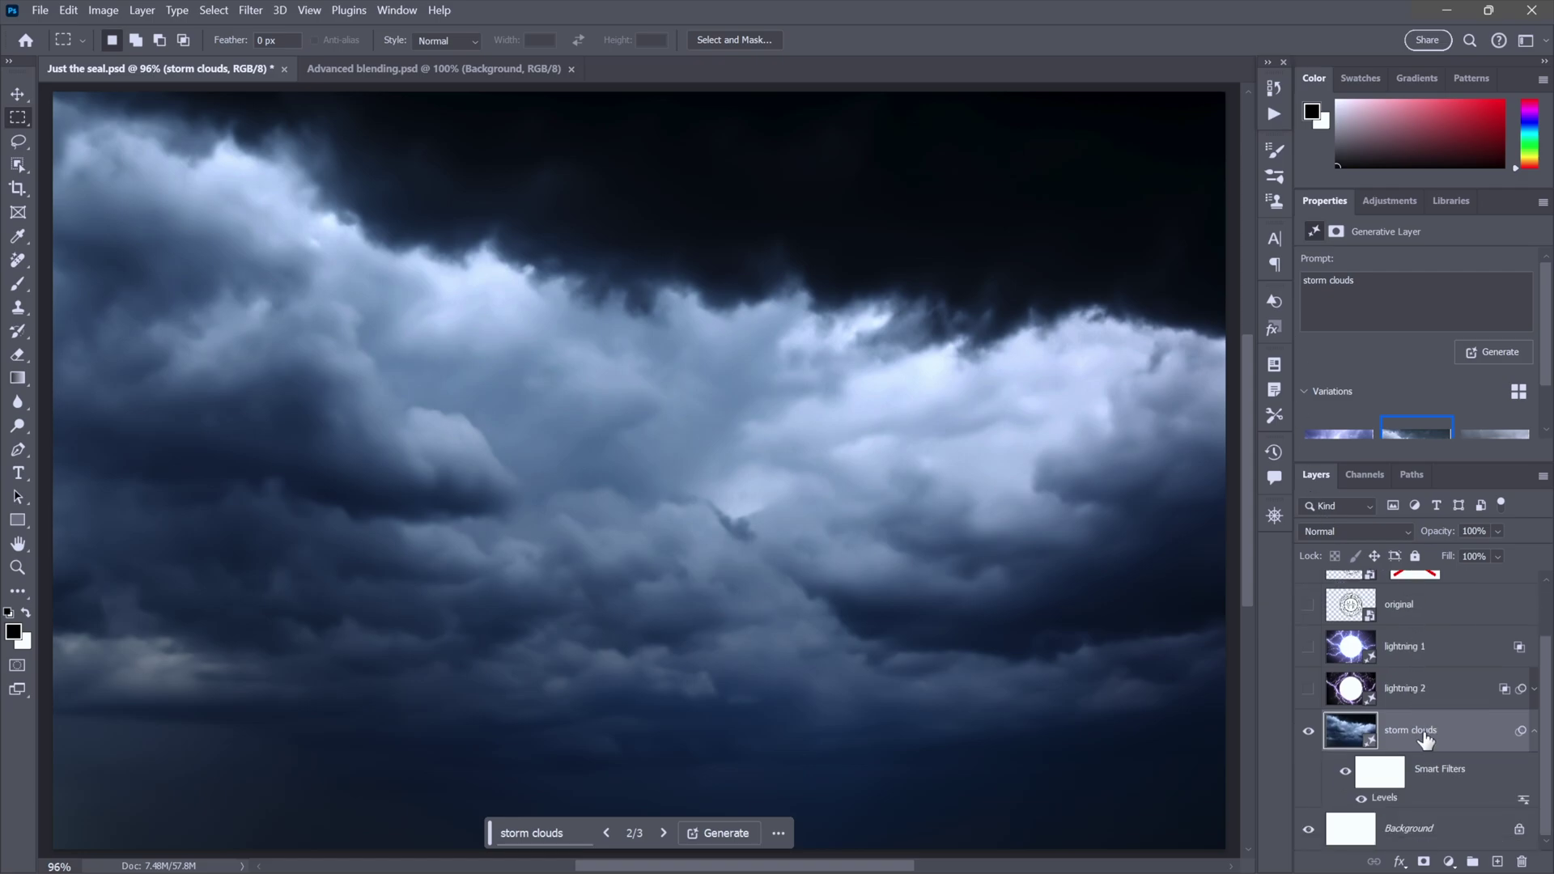
right_click(1376, 772)
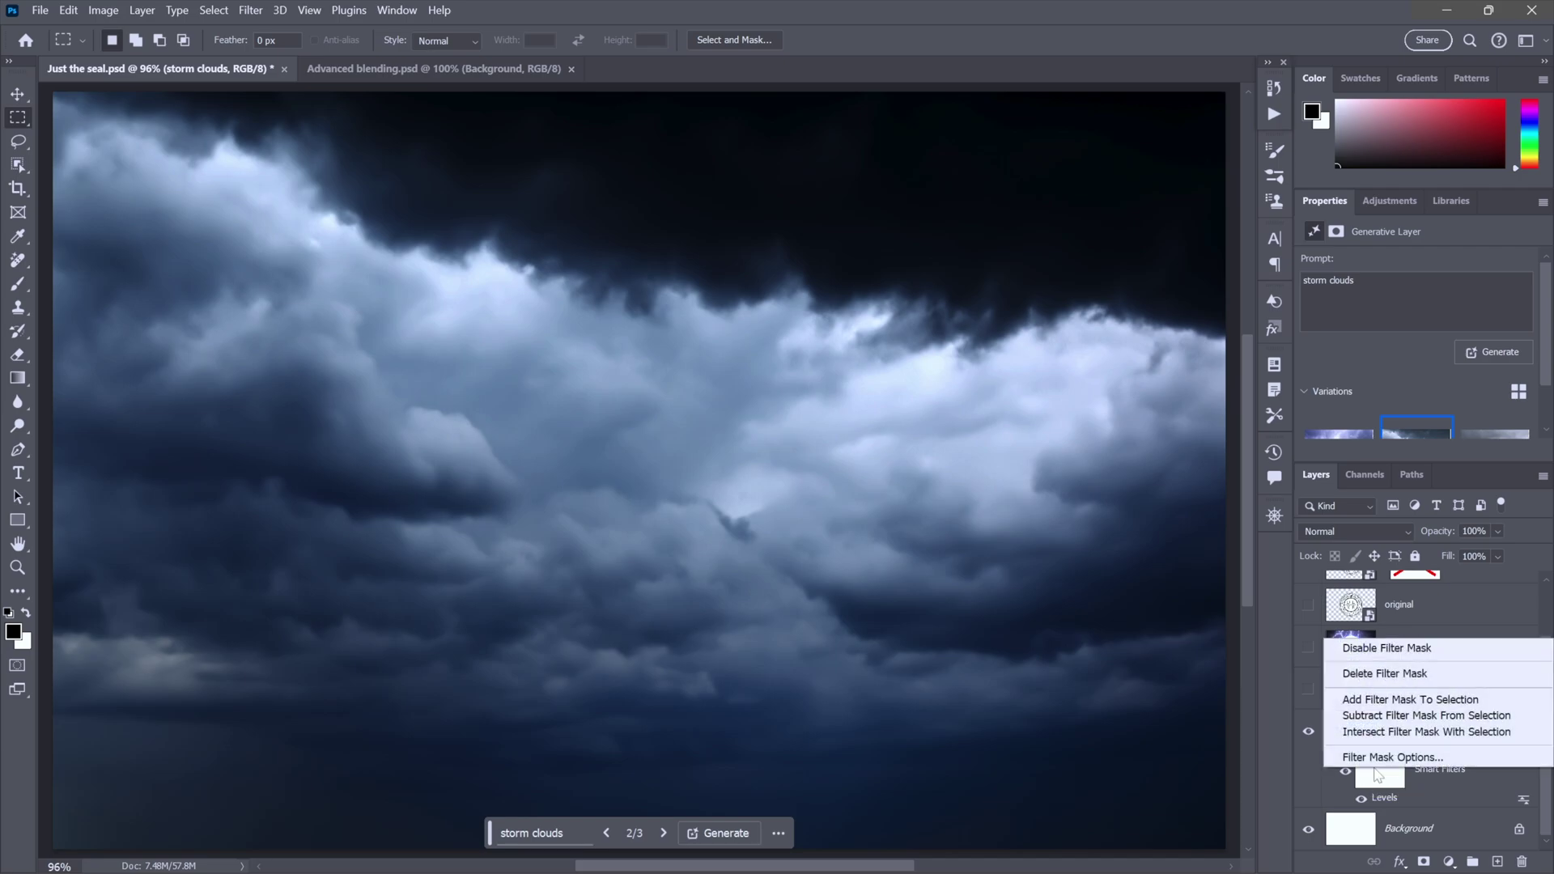
left_click(1353, 673)
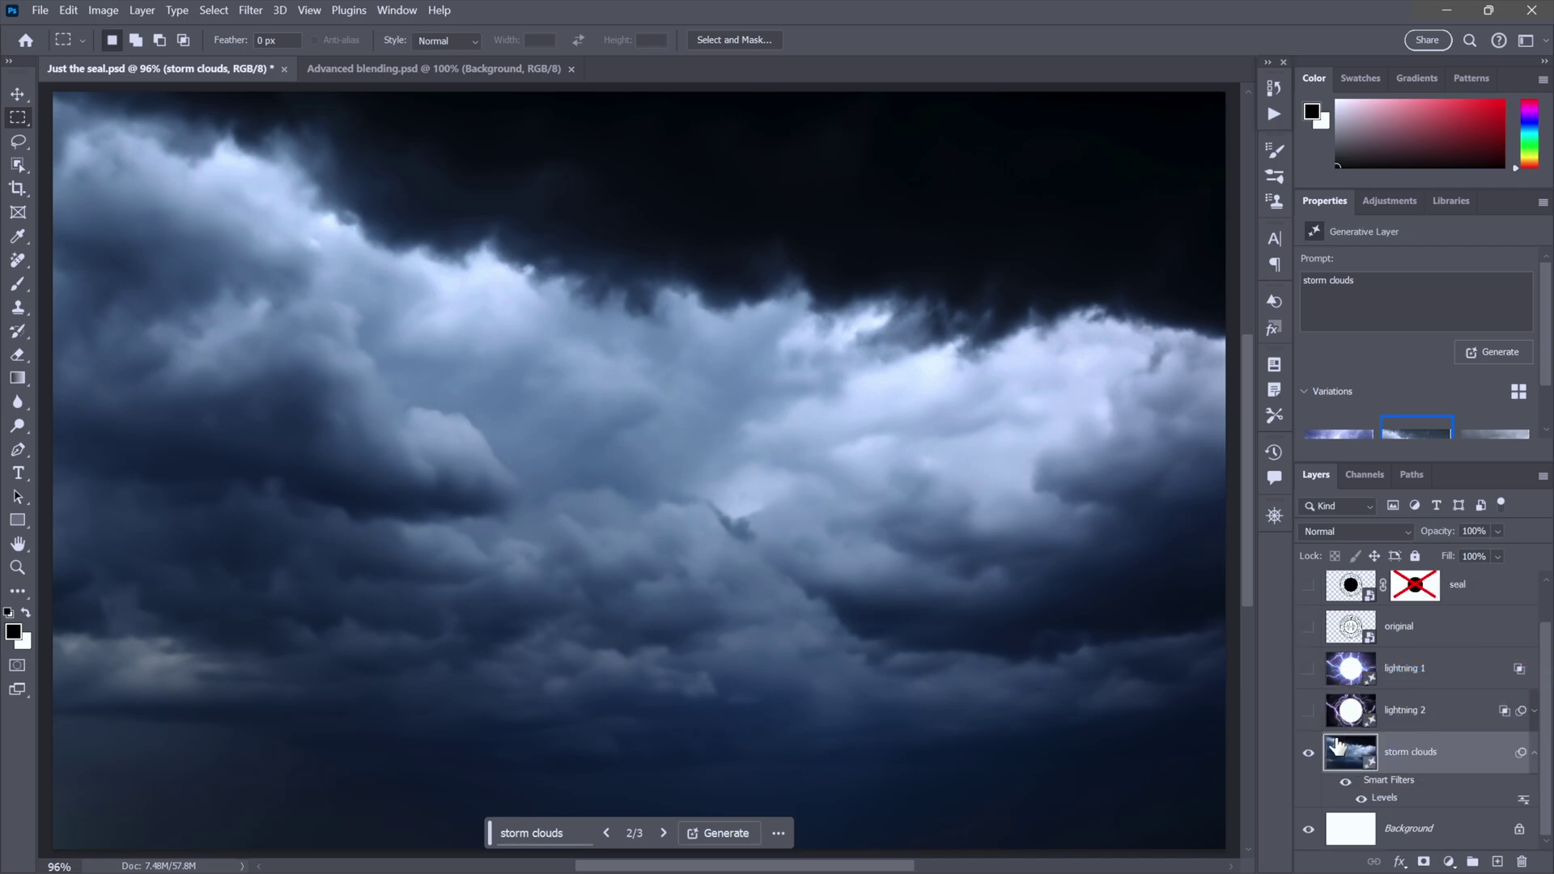
left_click(1535, 754)
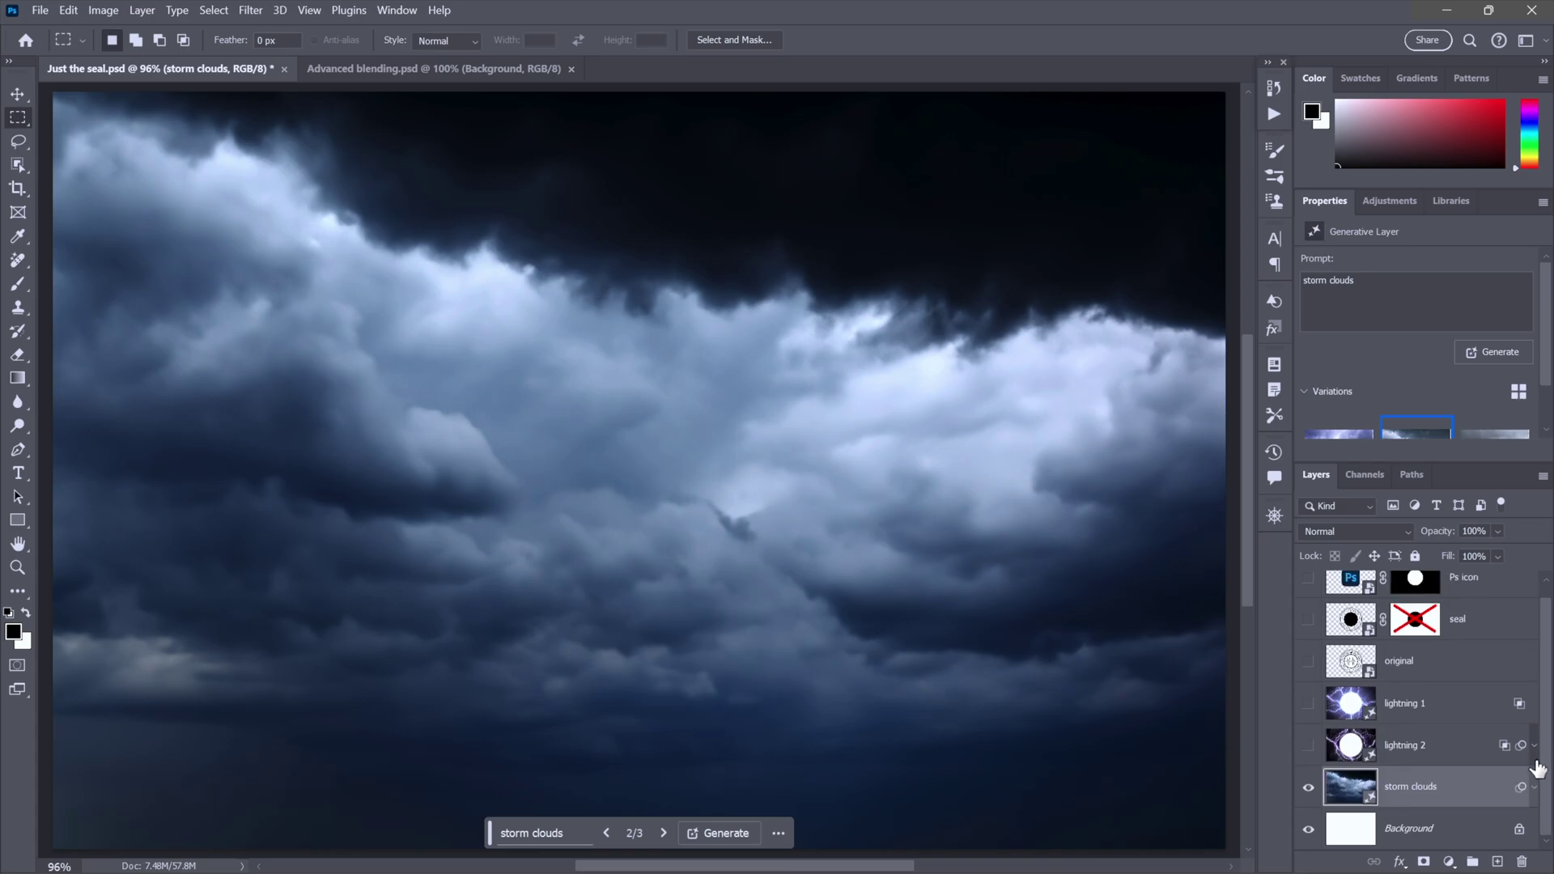
- Briefly show the lightning 1 and lightning 2 layers, then hide them again
left_click(1308, 744)
left_click(1308, 703)
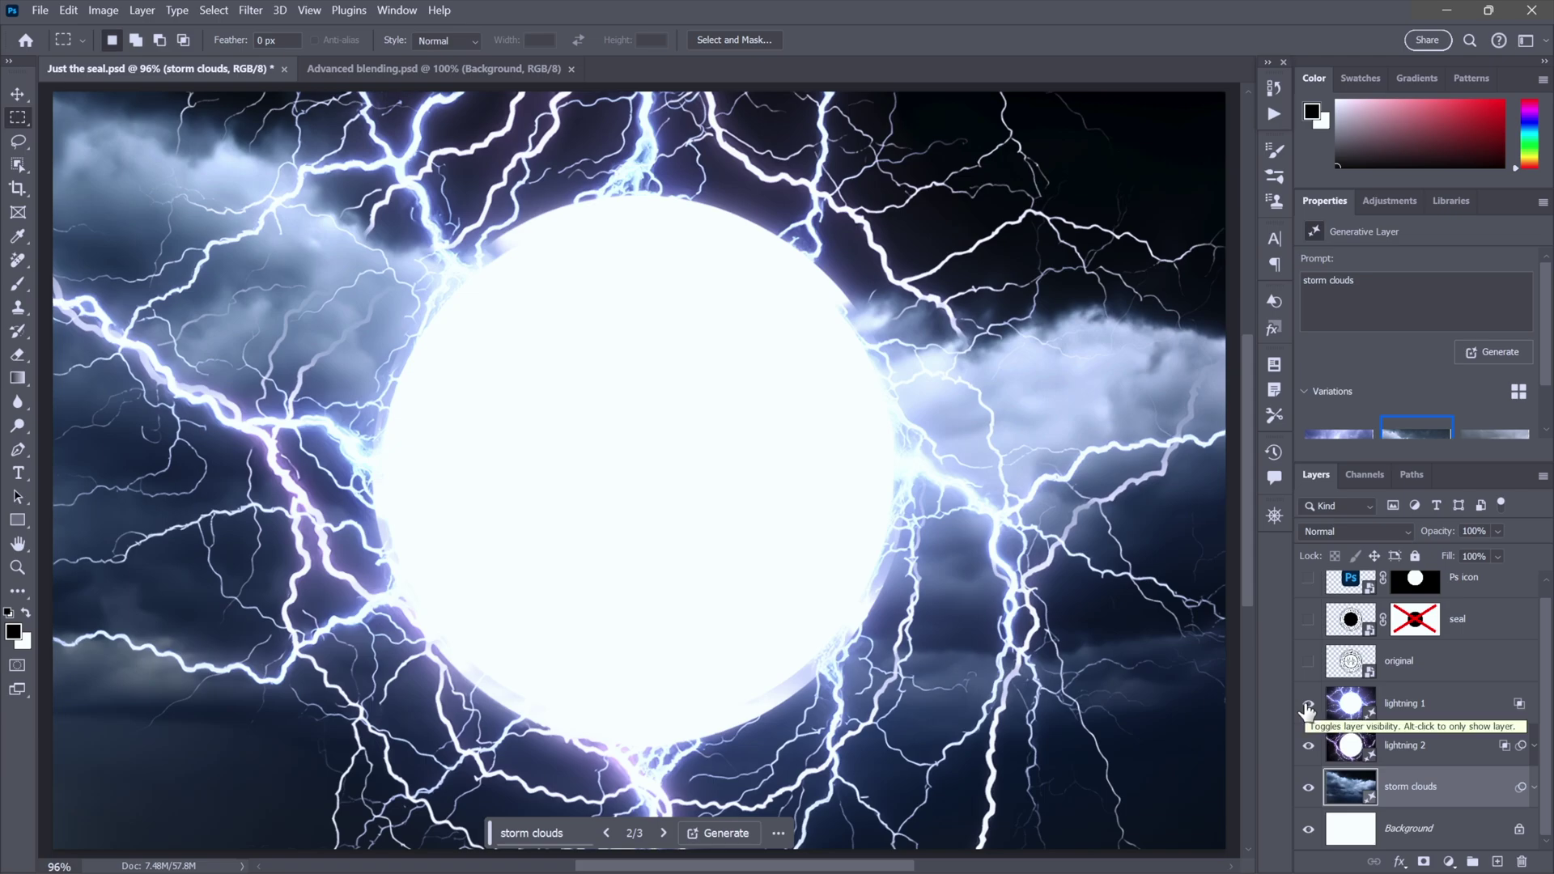
left_click(1308, 704)
left_click(1308, 745)
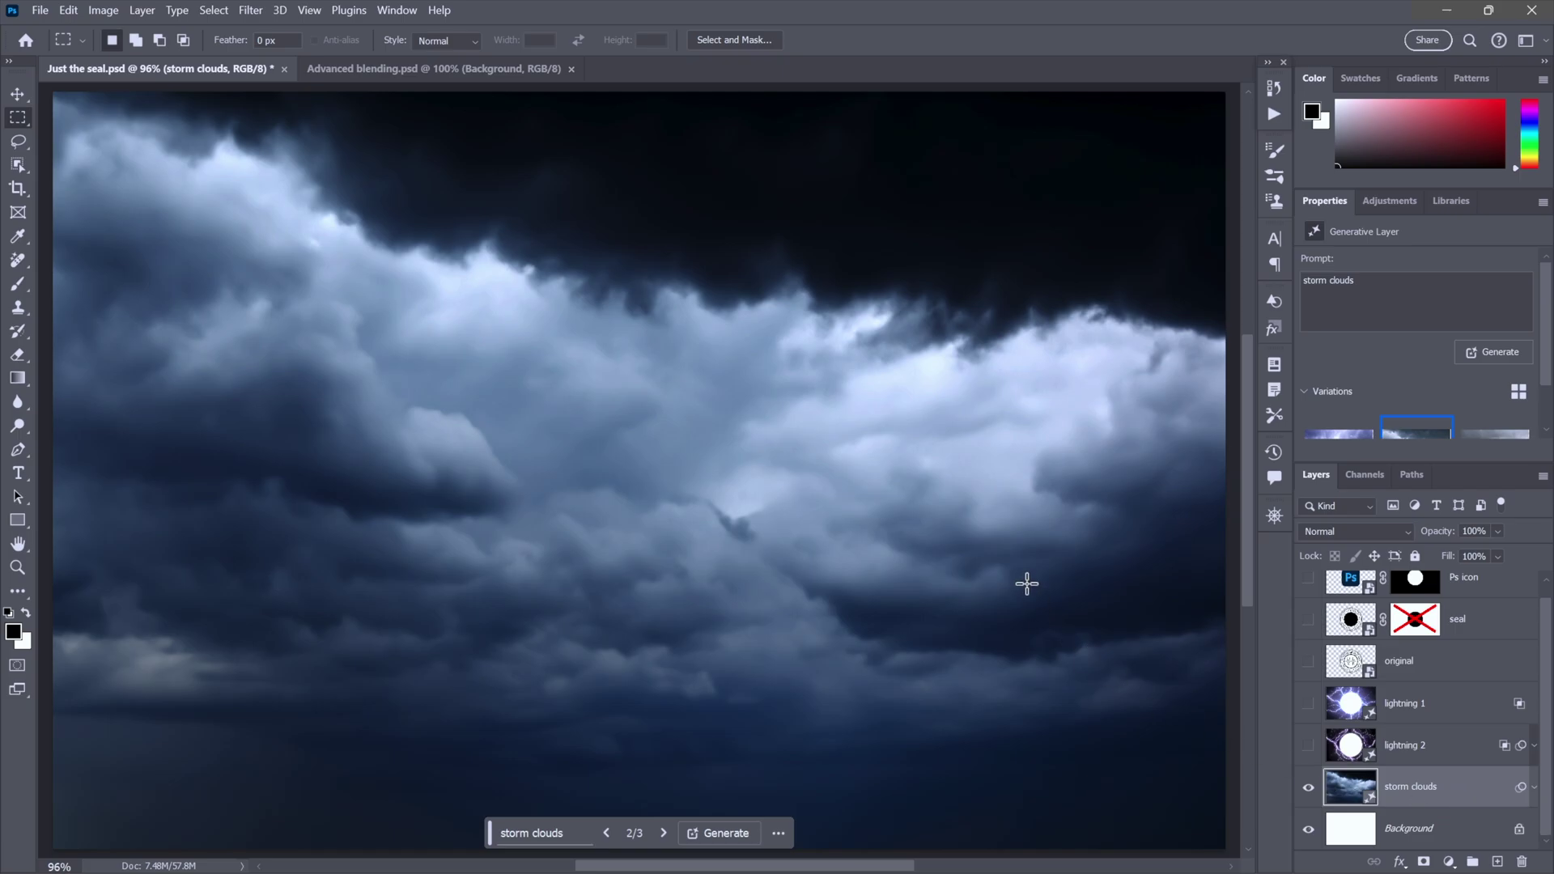
- Load the seal layer's outline as a selection, then hide the storm clouds and seal layers
left_click(1308, 620)
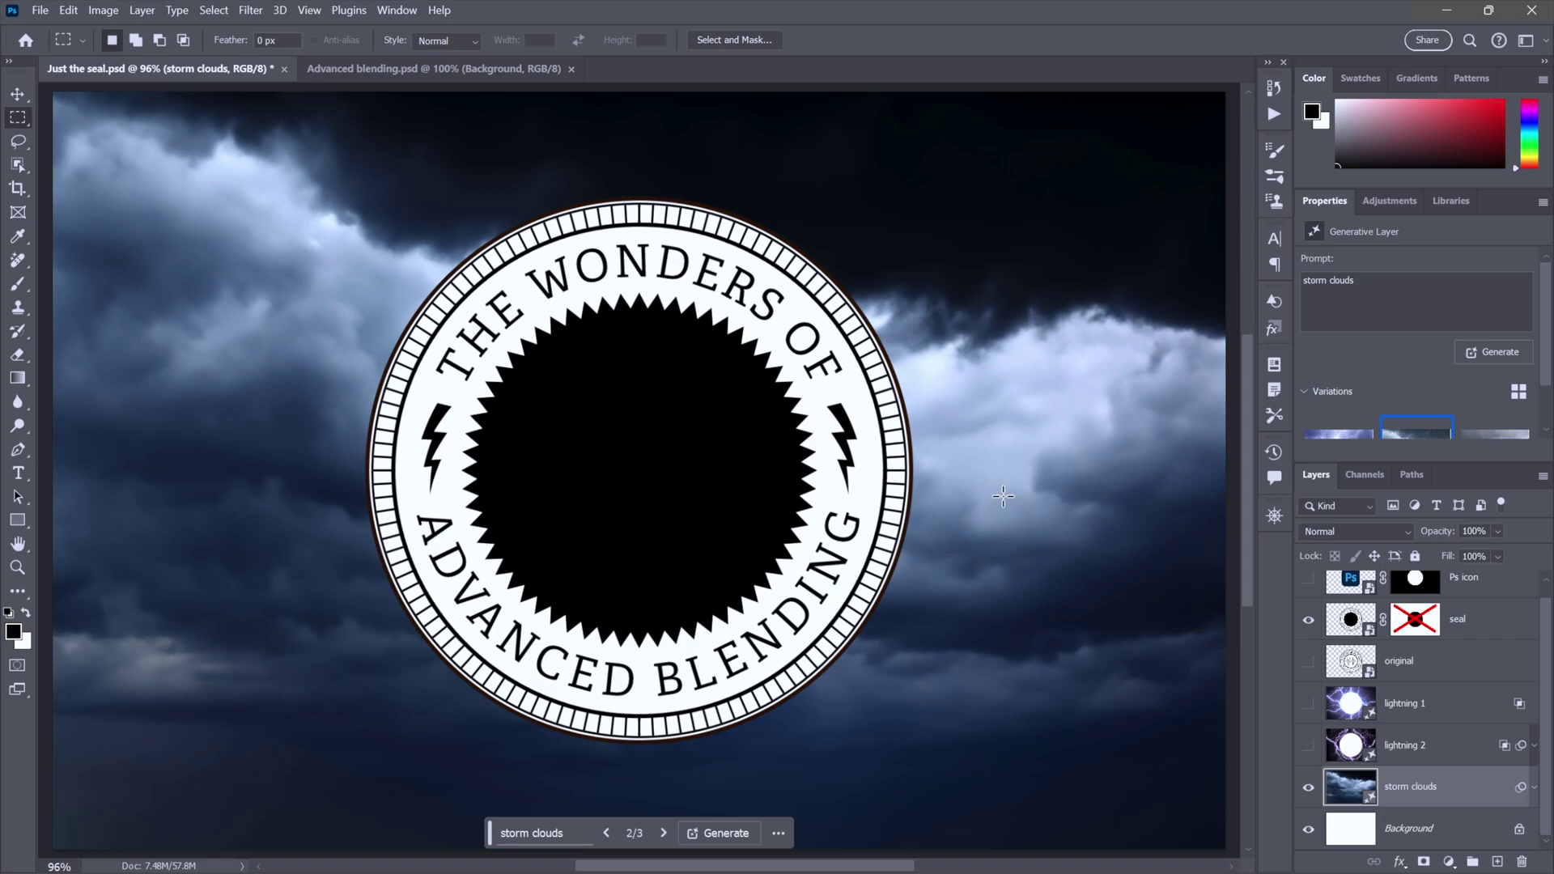
left_click(1351, 621, "ctrl")
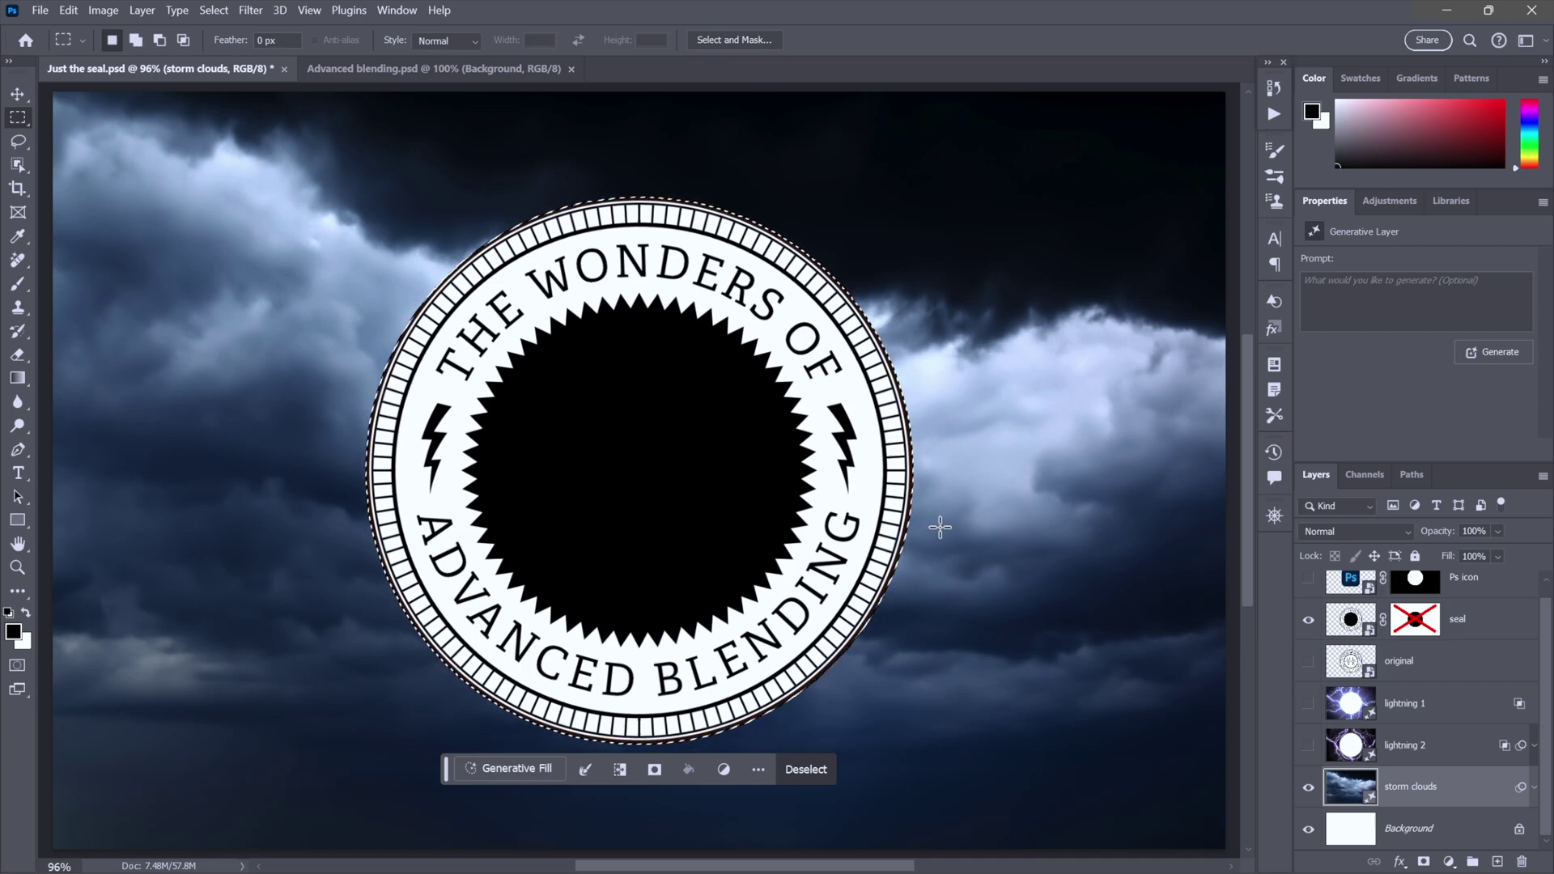
left_click(1308, 787)
left_click(1309, 620)
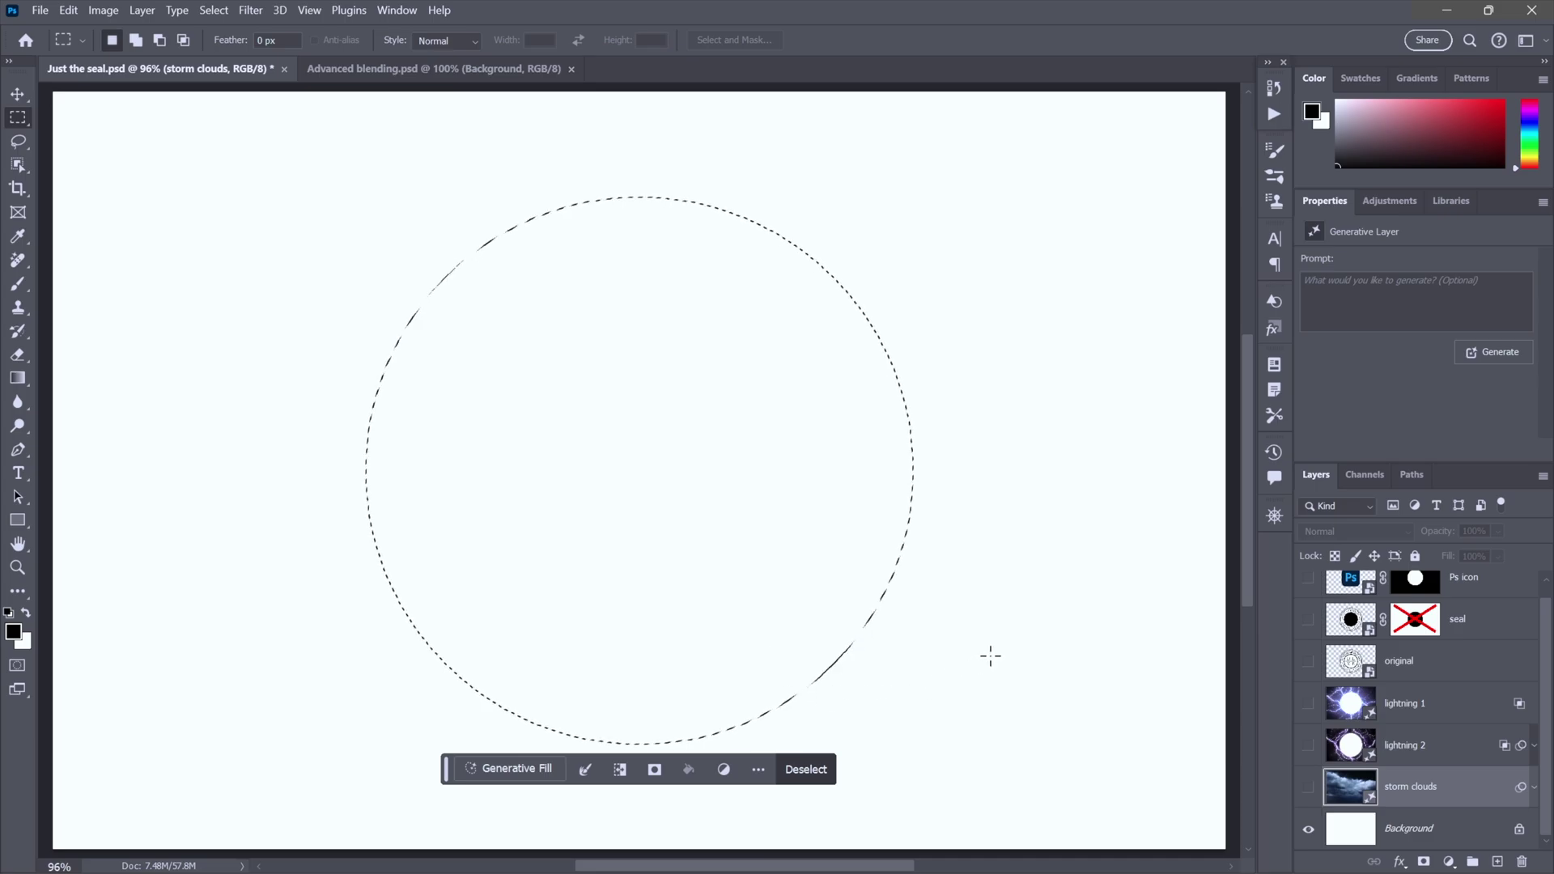
- Contract the circular selection by 30 pixels
left_click(1308, 620)
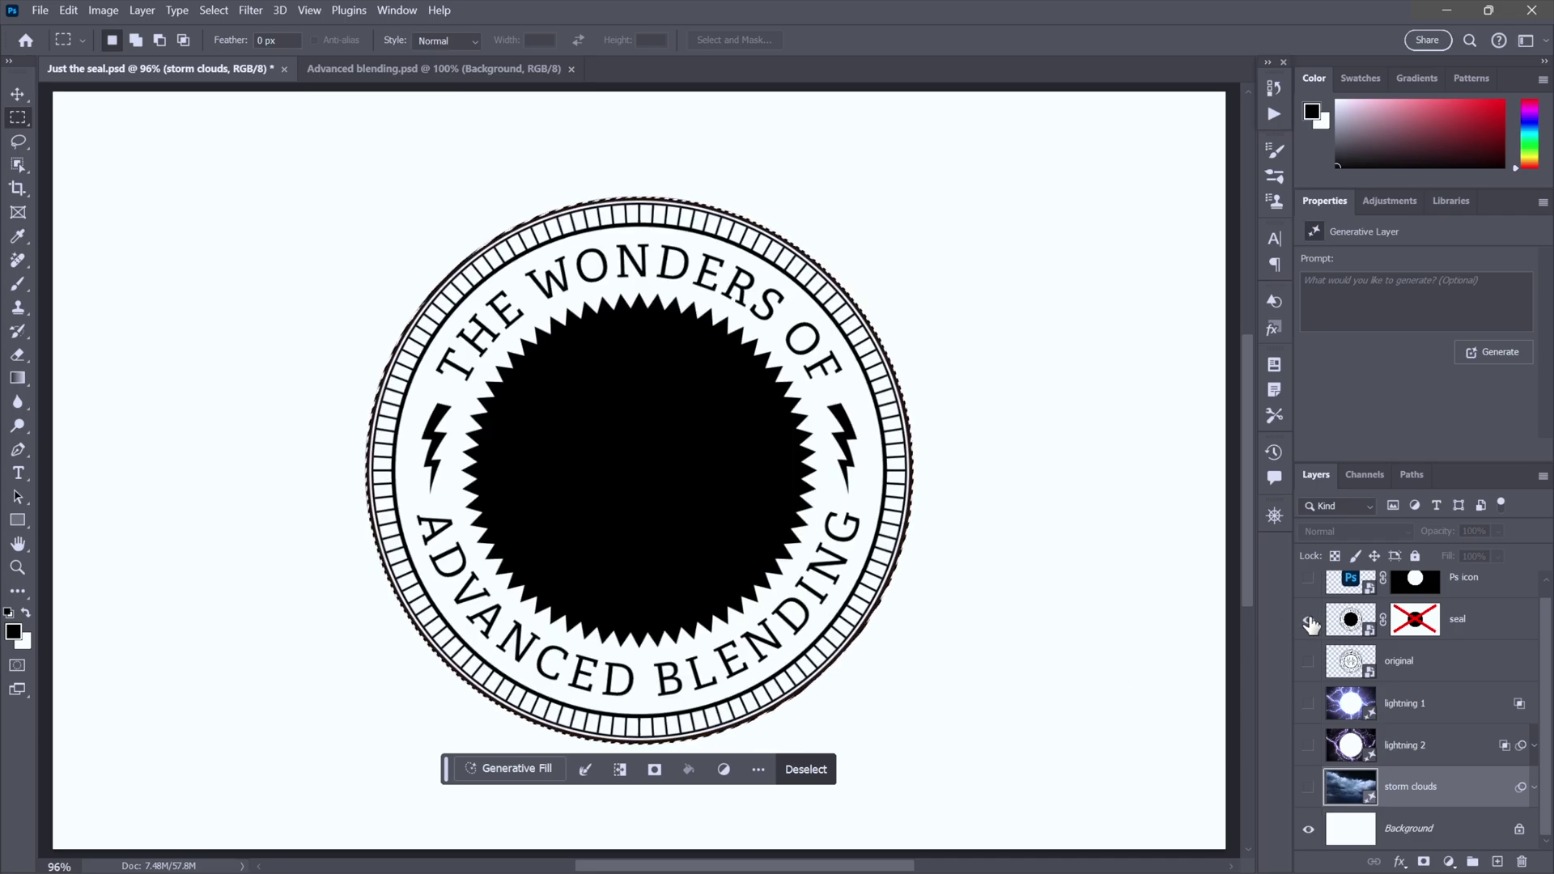
left_click(1309, 620)
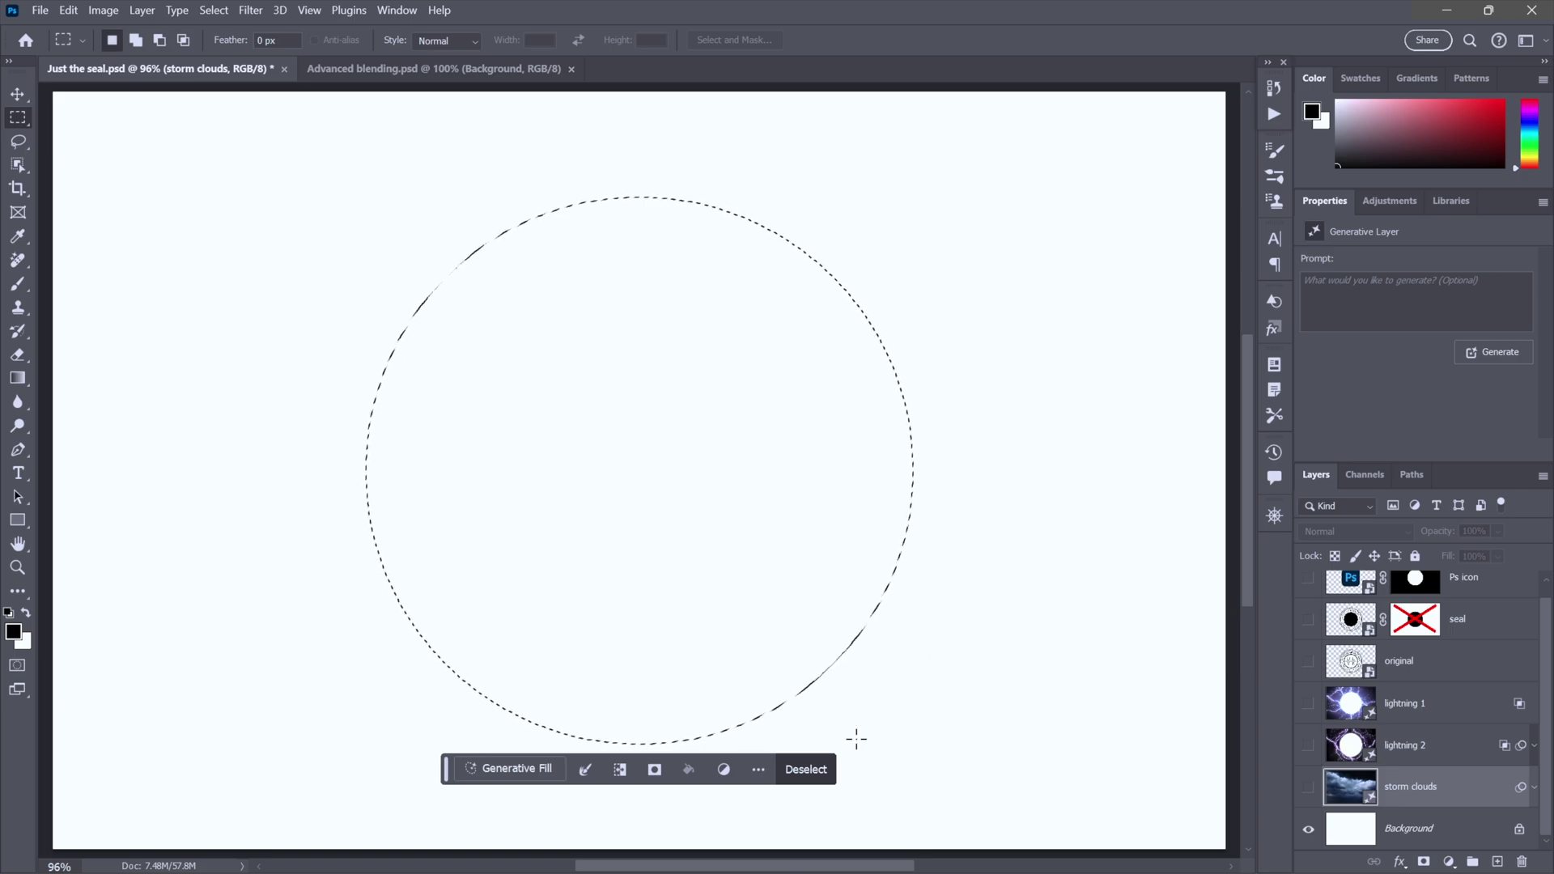
left_click(586, 770)
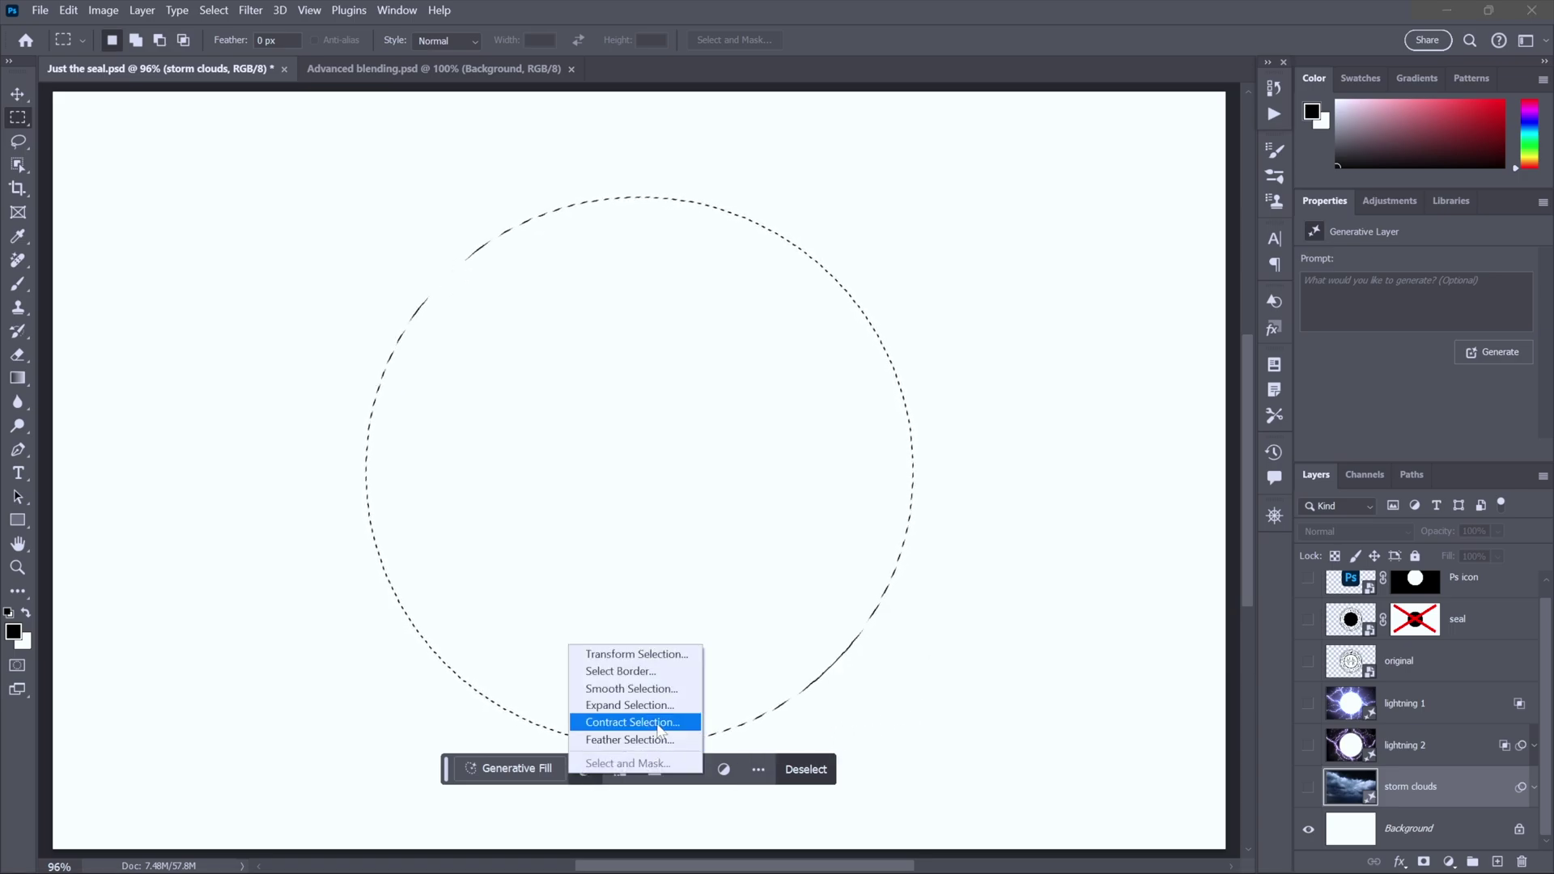
left_click(648, 723)
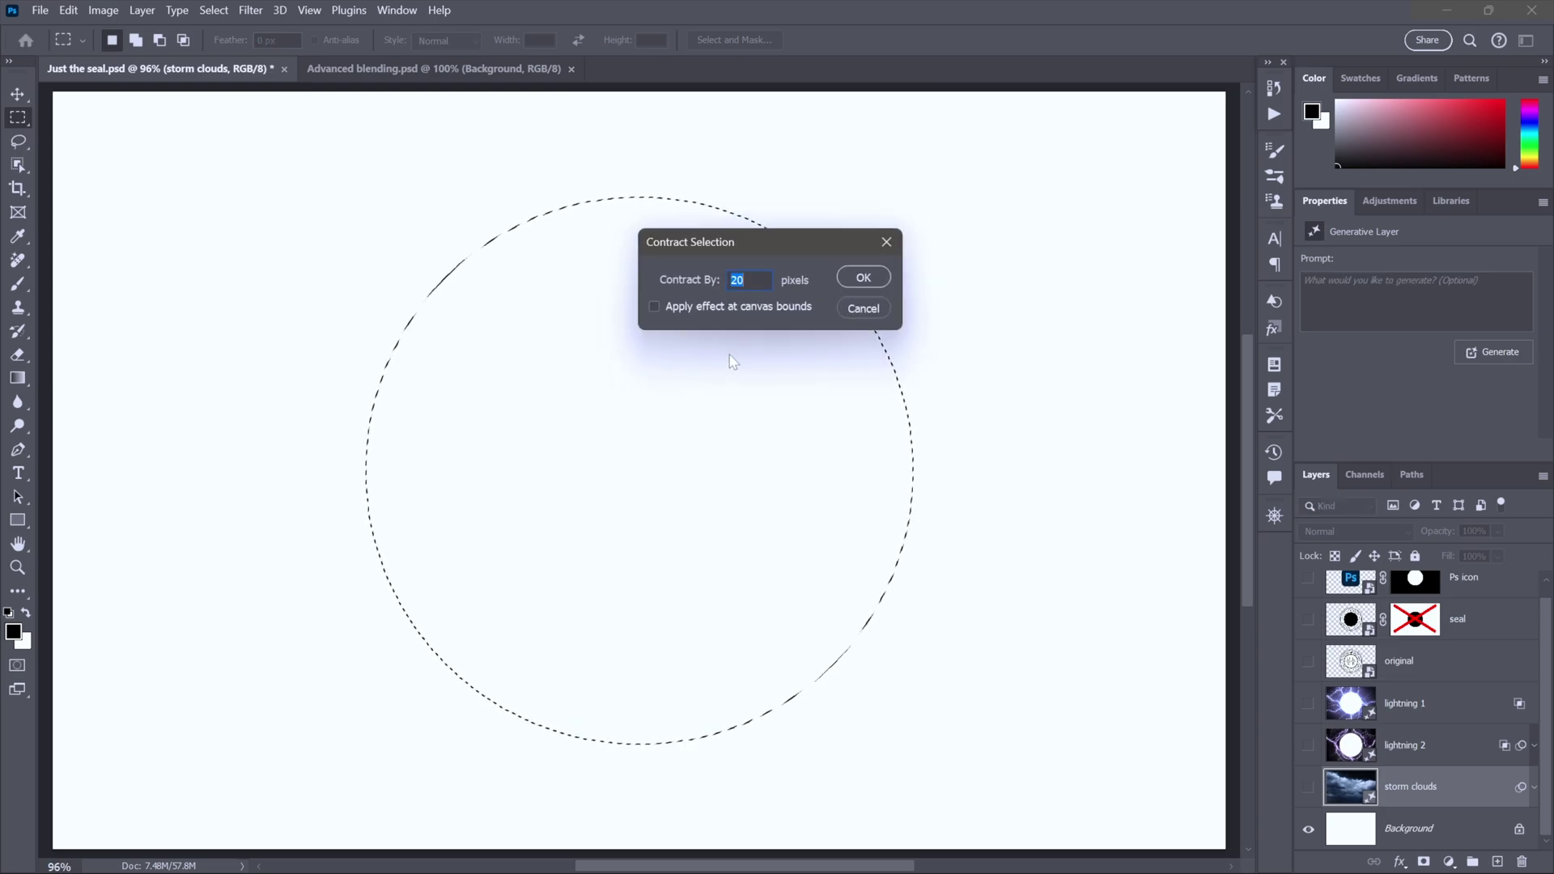
type("30")
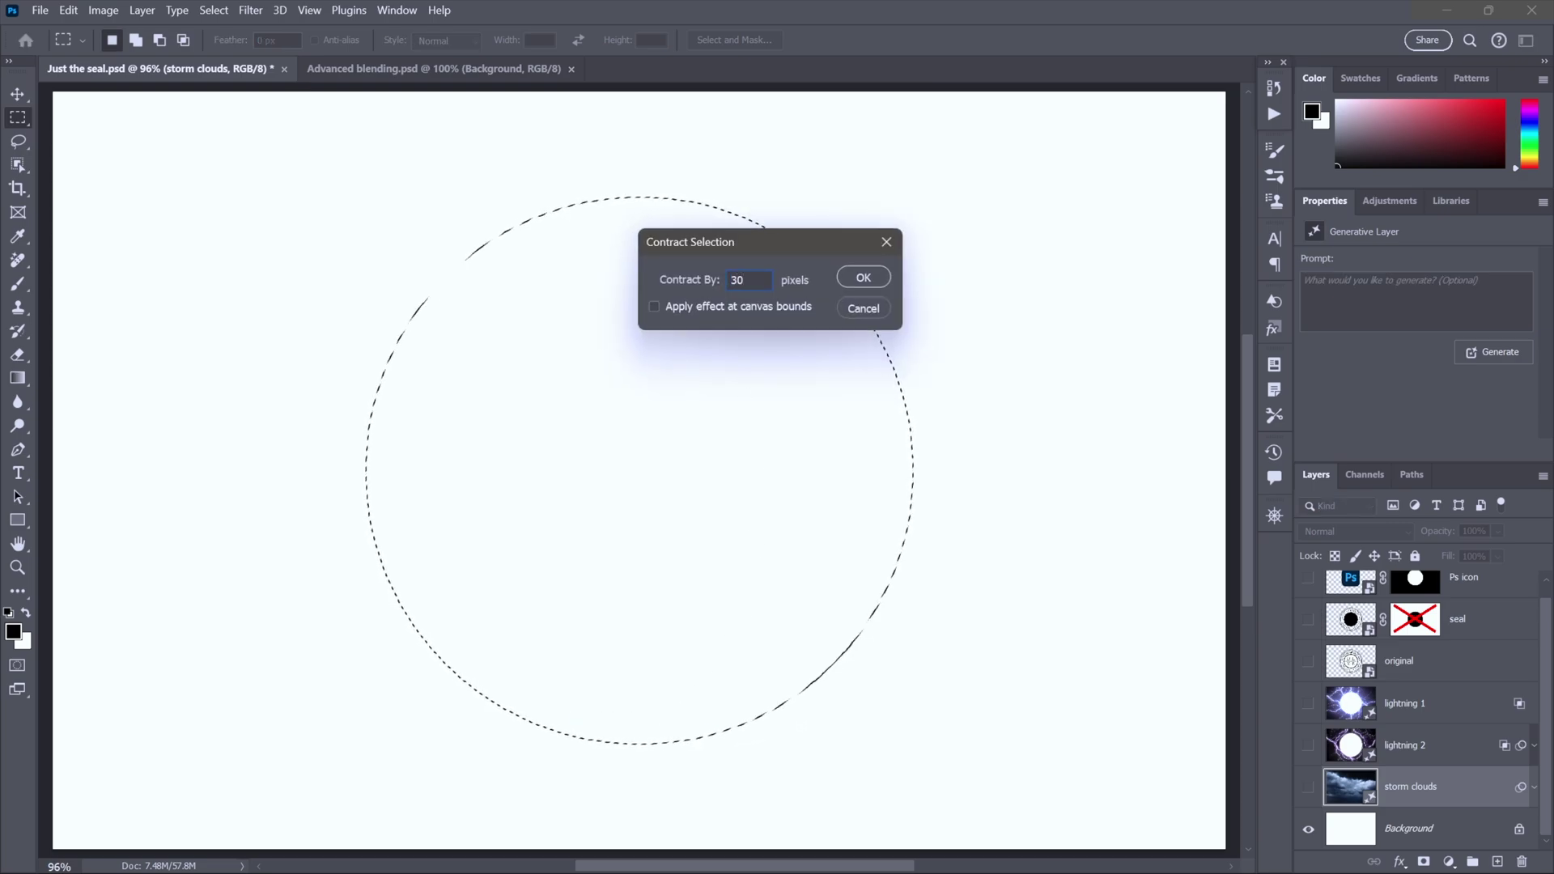
left_click(864, 277)
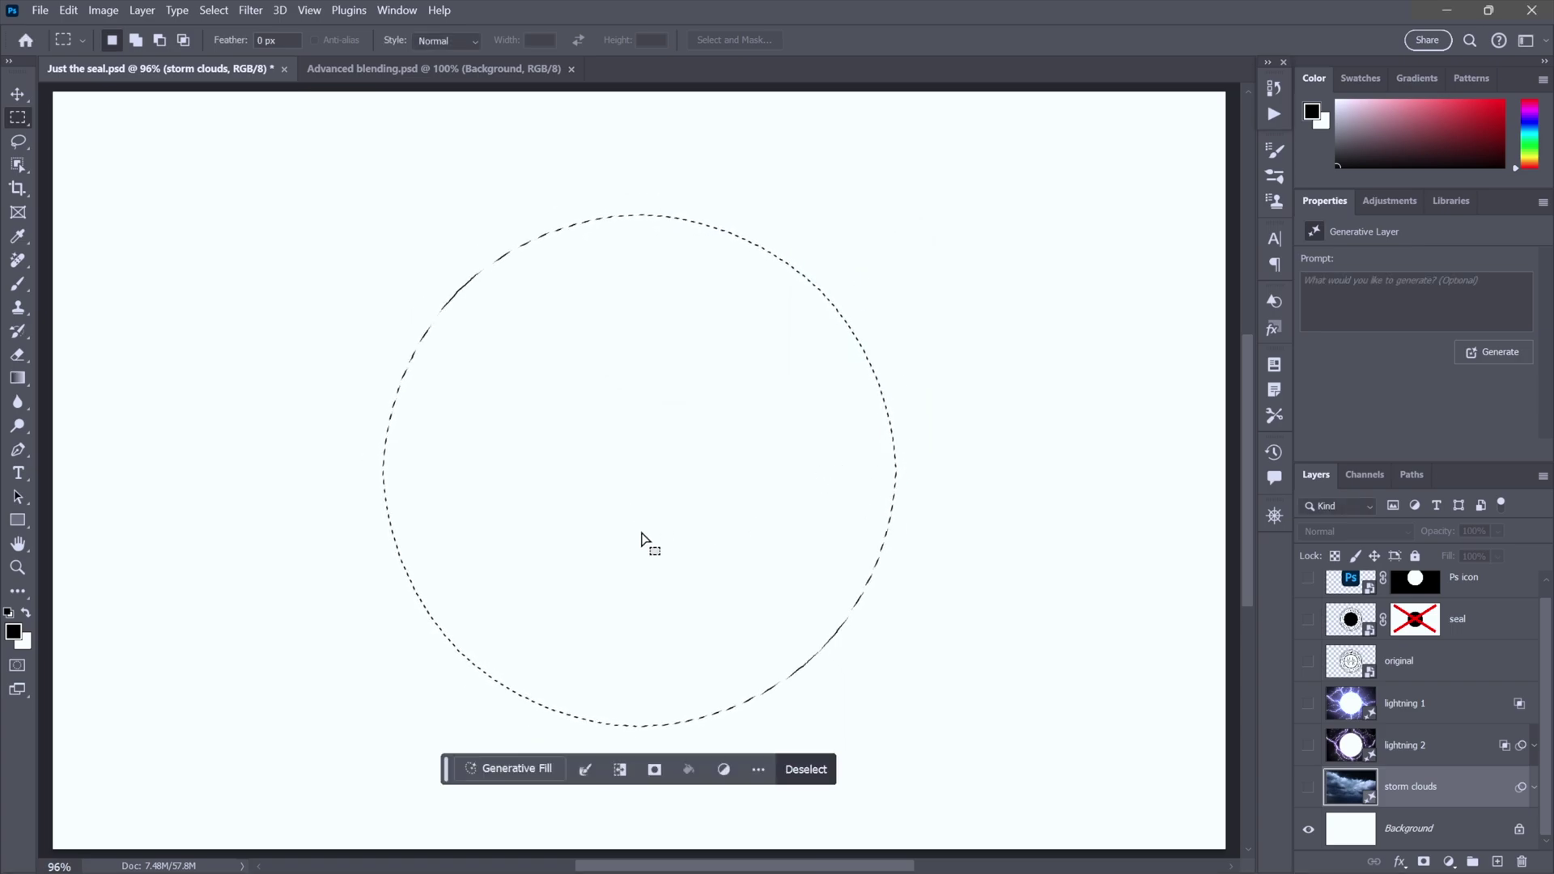
- Invert the selection and enter the Generative Fill prompt 'lightning emanating outward in concentric circles'
left_click(620, 771)
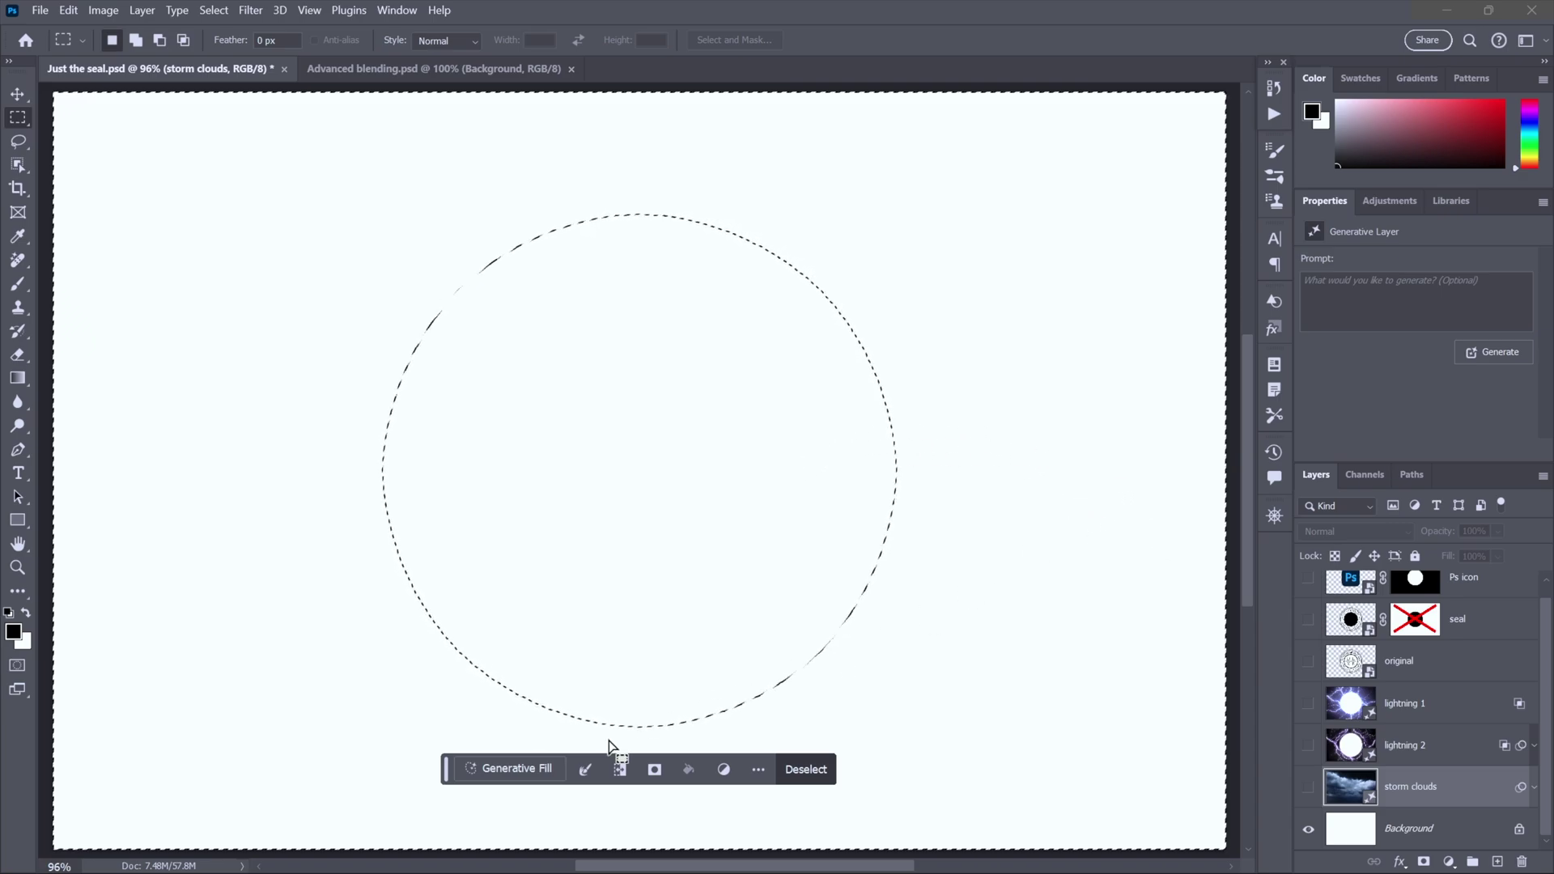
left_click(516, 769)
type("lightning emanating outward in concentric circles")
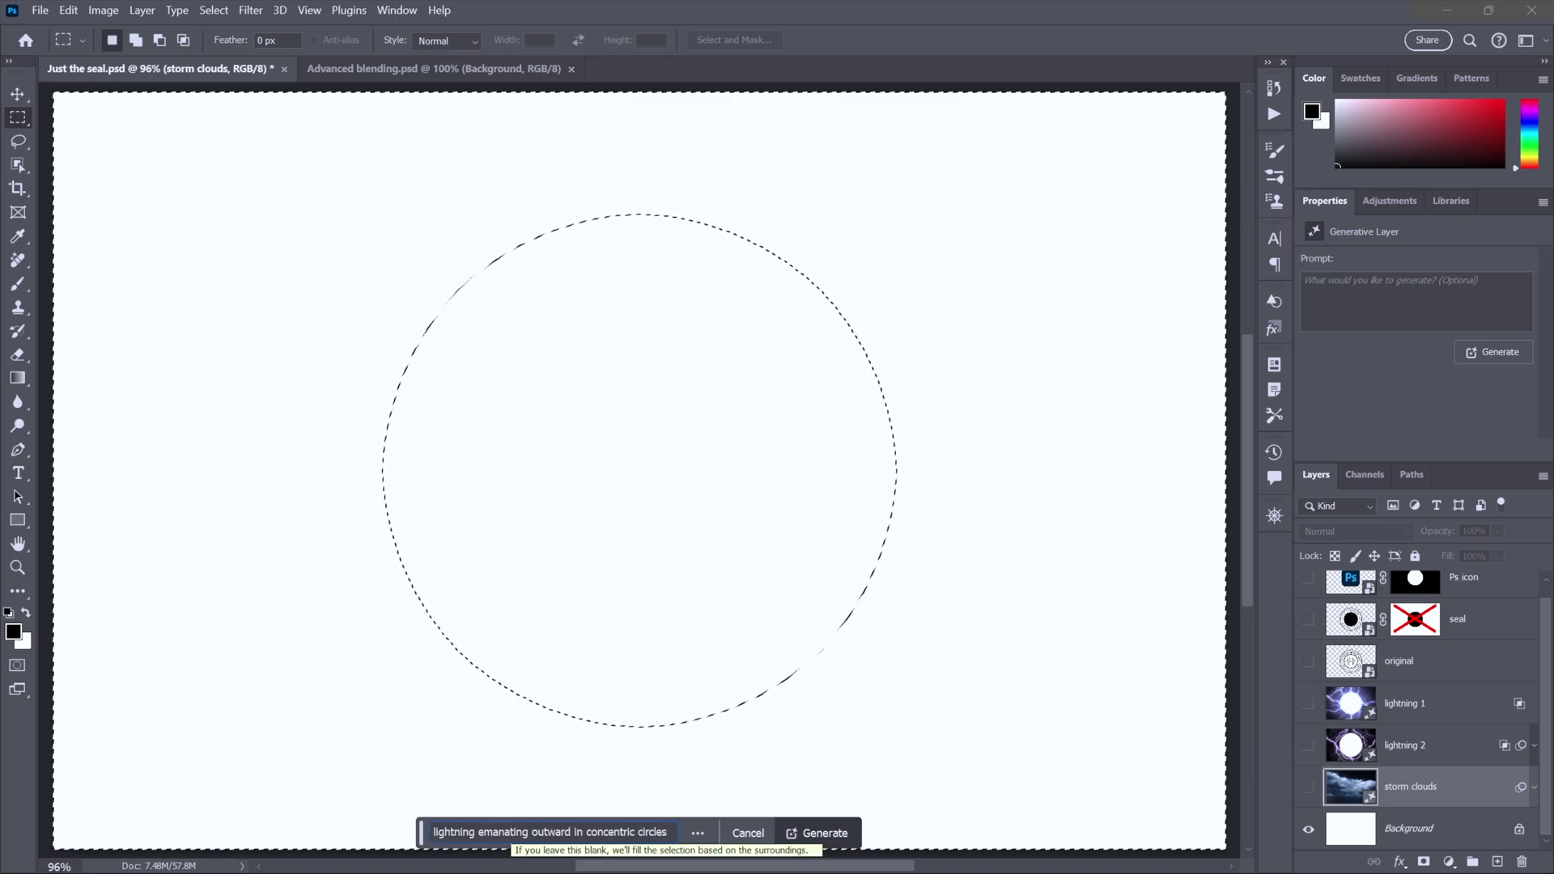
- Generate the lightning fill, compare its three variations, and keep variation 1
left_click(813, 833)
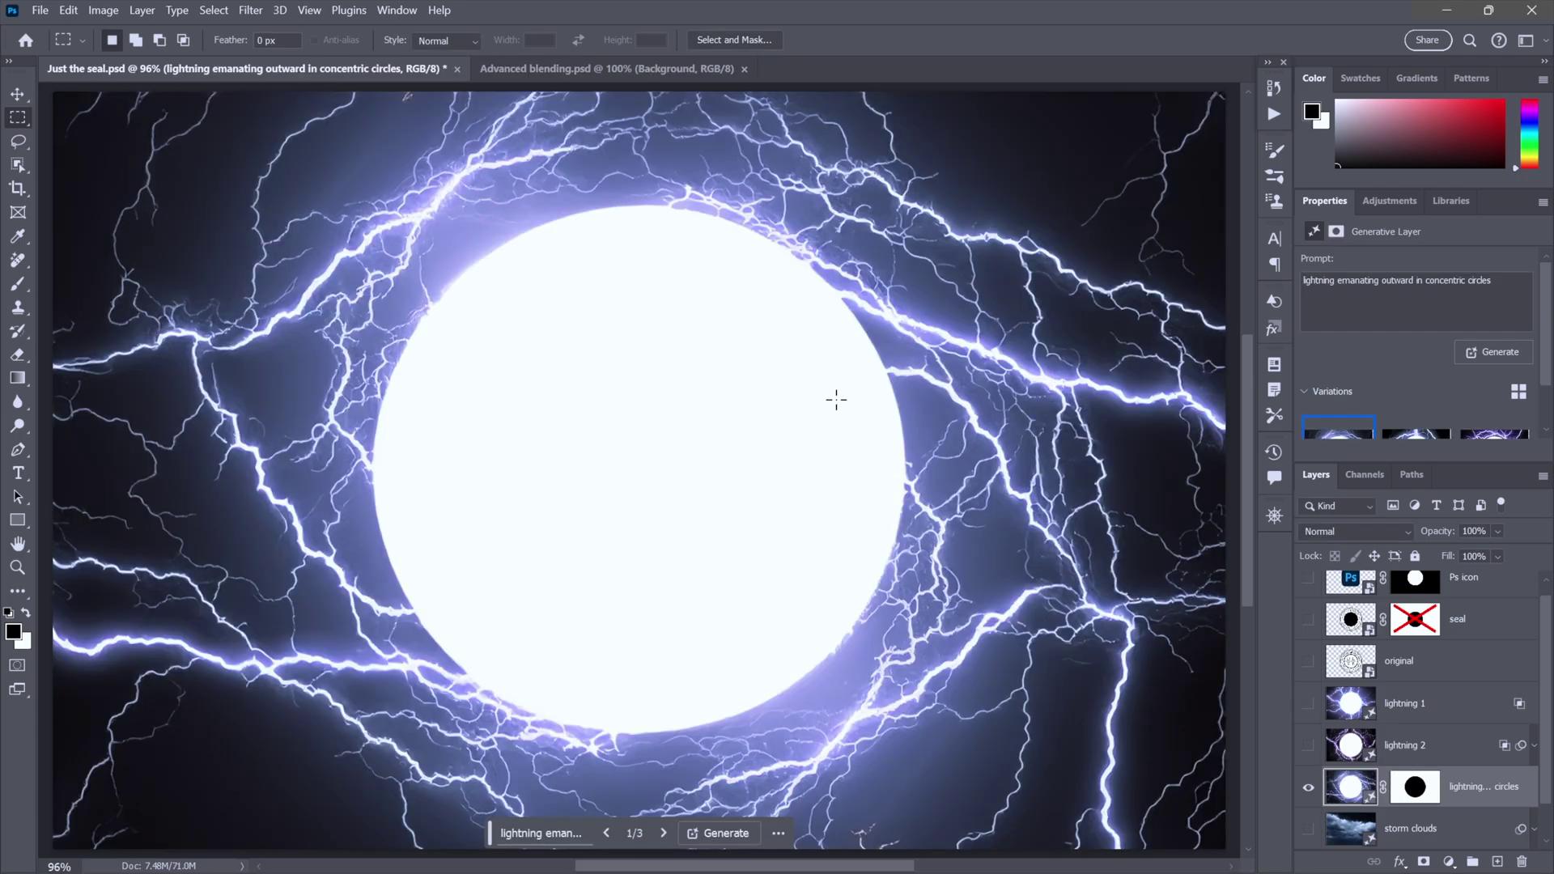
scroll(1422, 368, "down", 2)
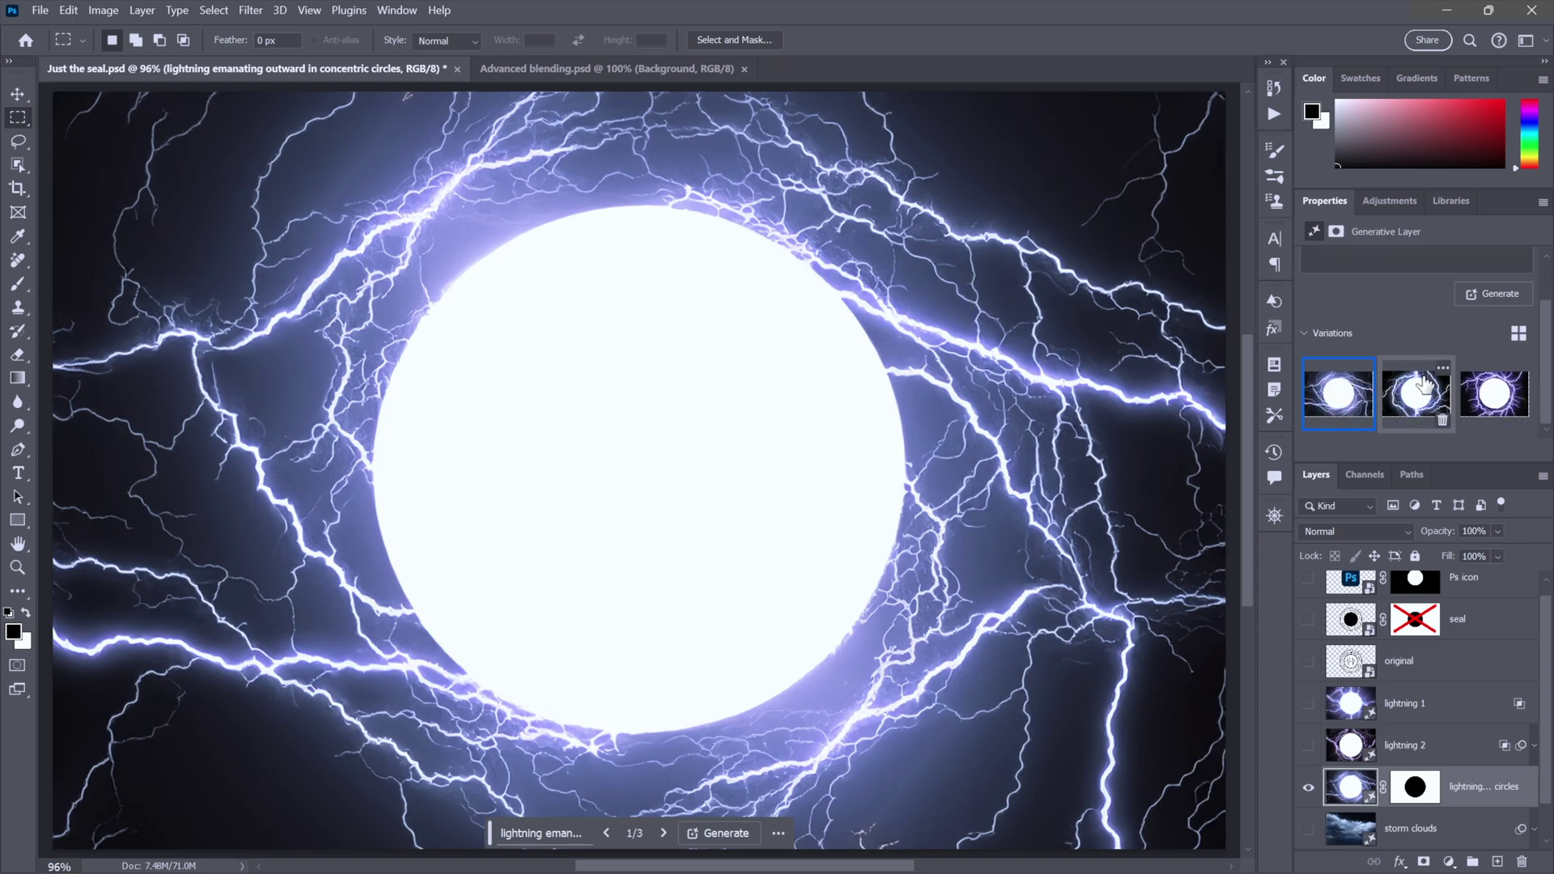
left_click(1423, 390)
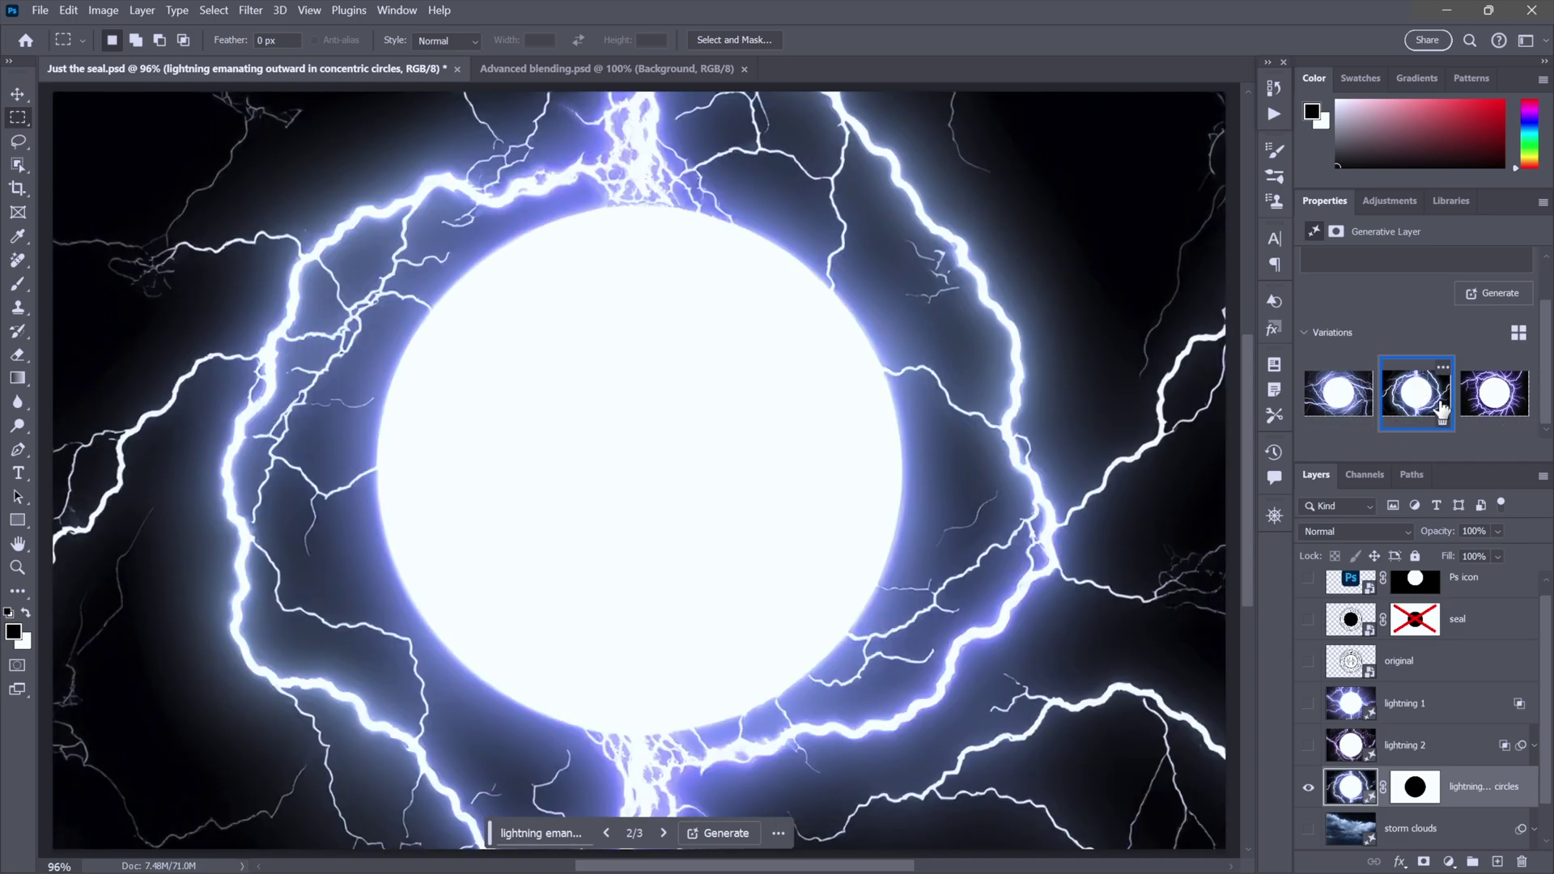
left_click(1494, 397)
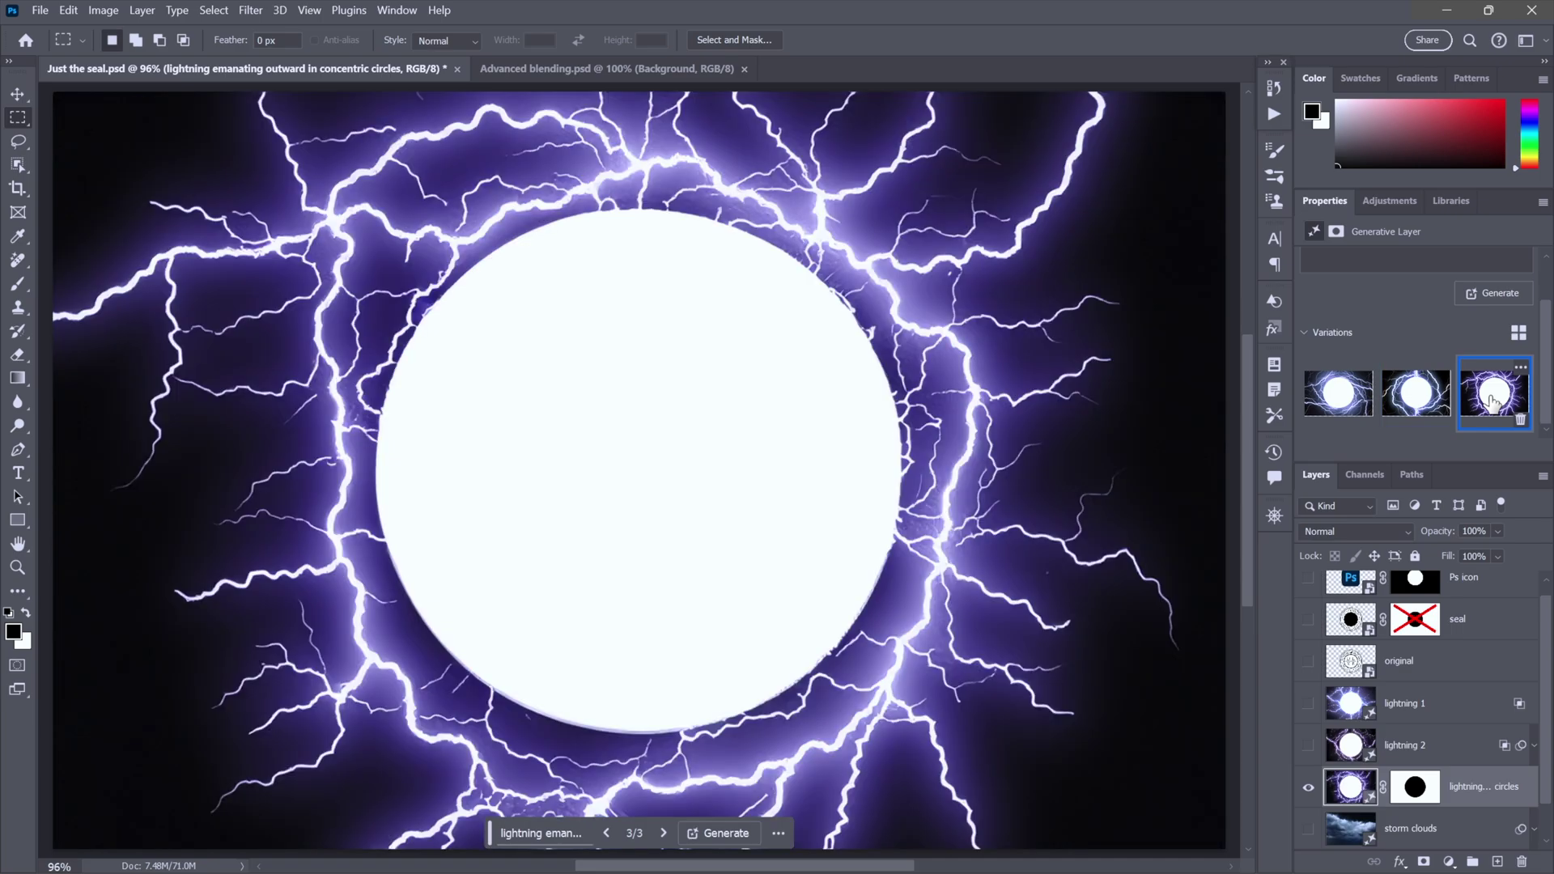
left_click(1337, 394)
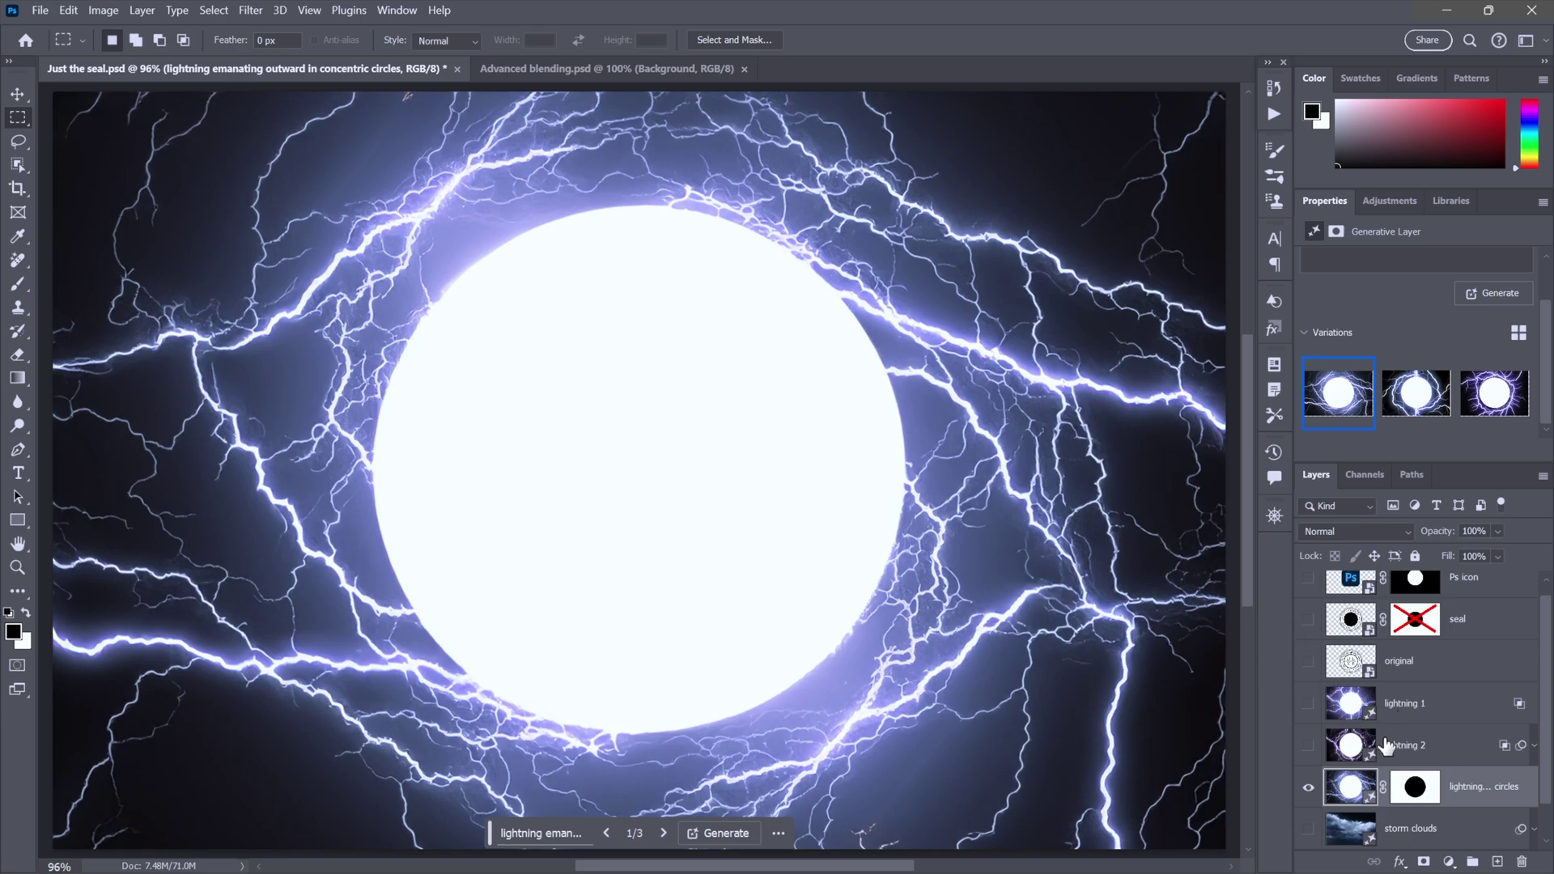
- Delete the lightning layer's mask and show the seal and storm clouds layers again
left_click(1415, 787)
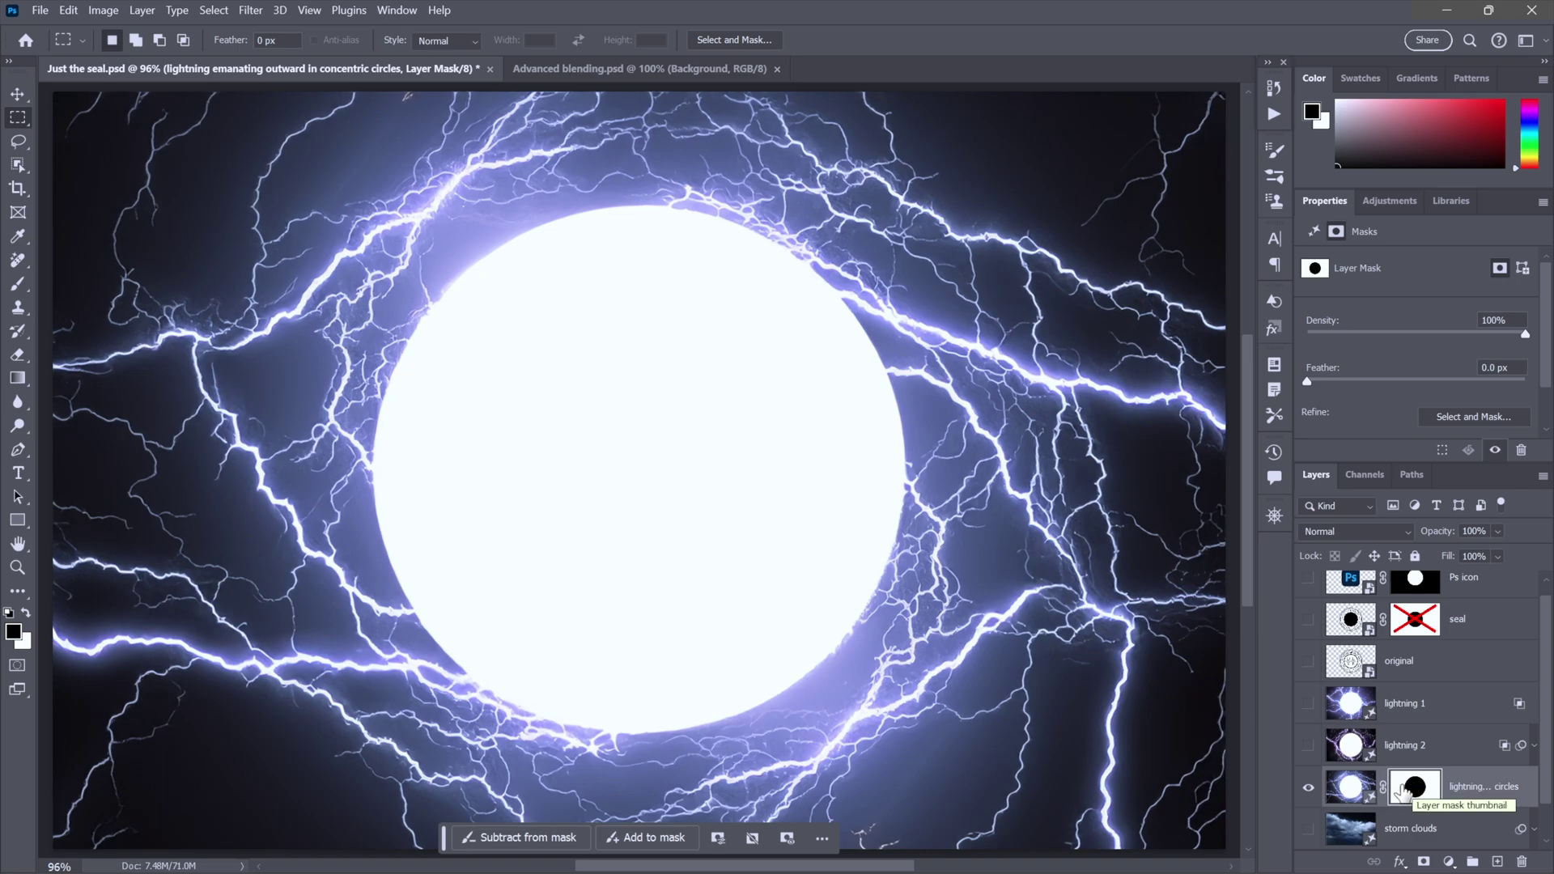
key("Delete")
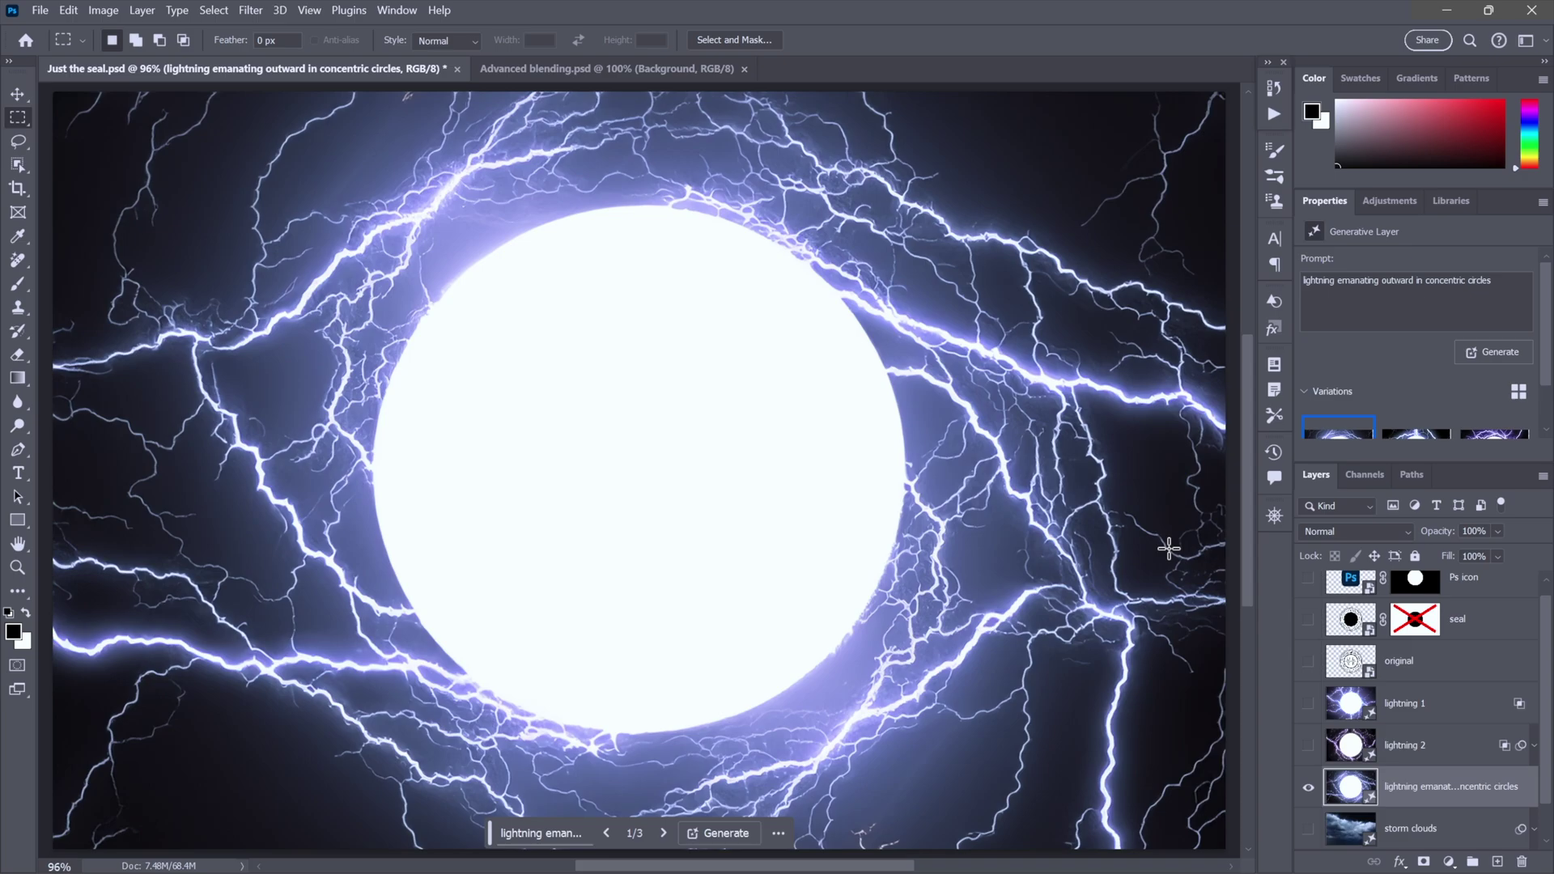
left_click(1308, 621)
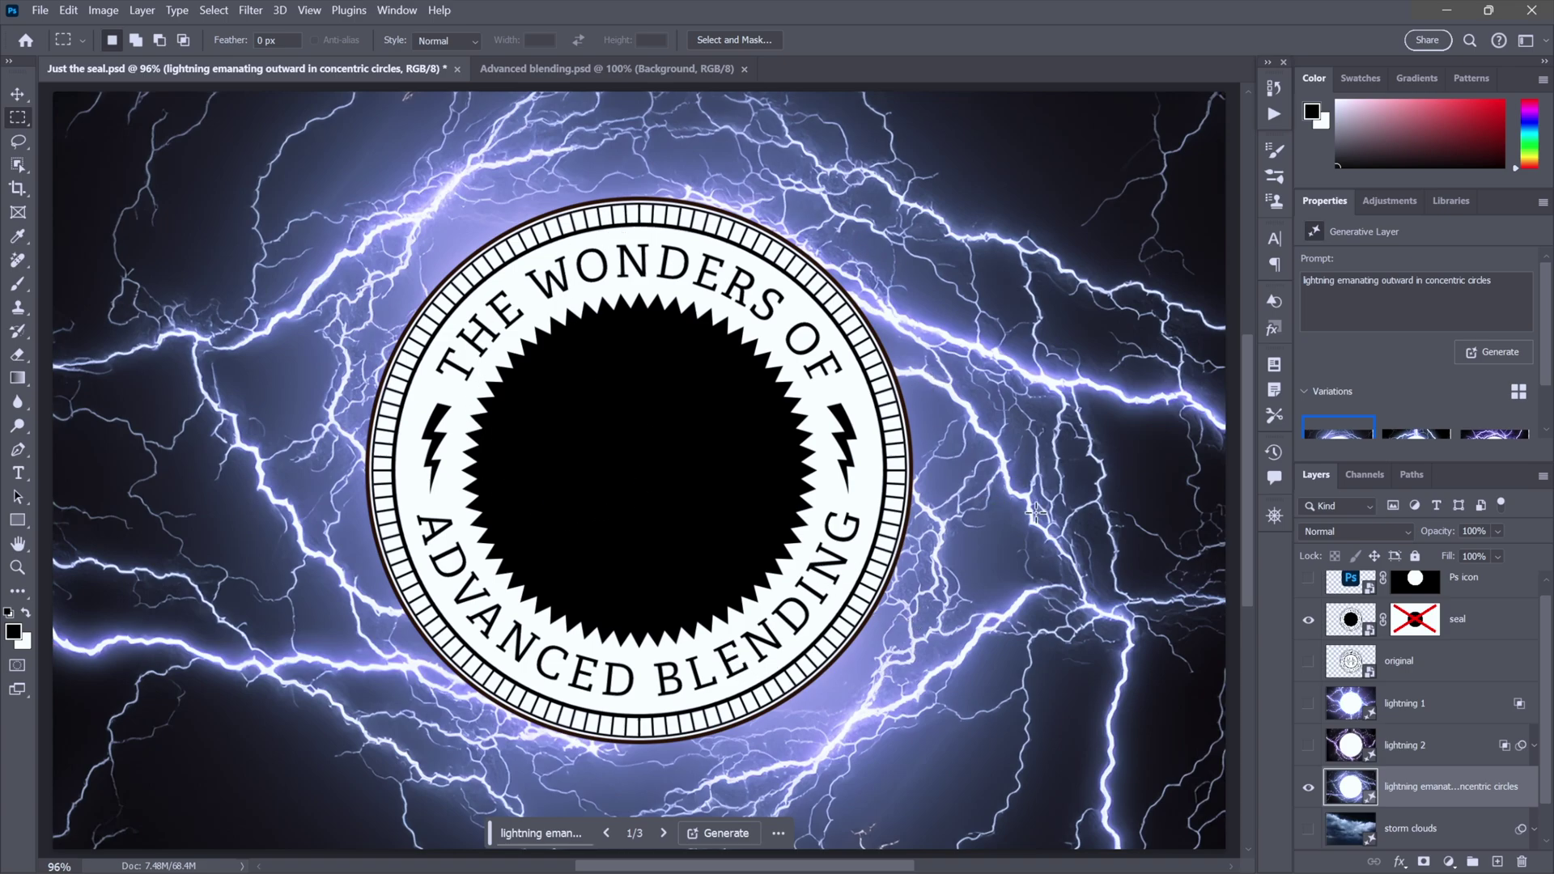
left_click(1306, 831)
- Switch the lightning layer's blend mode to Screen
left_click(1356, 528)
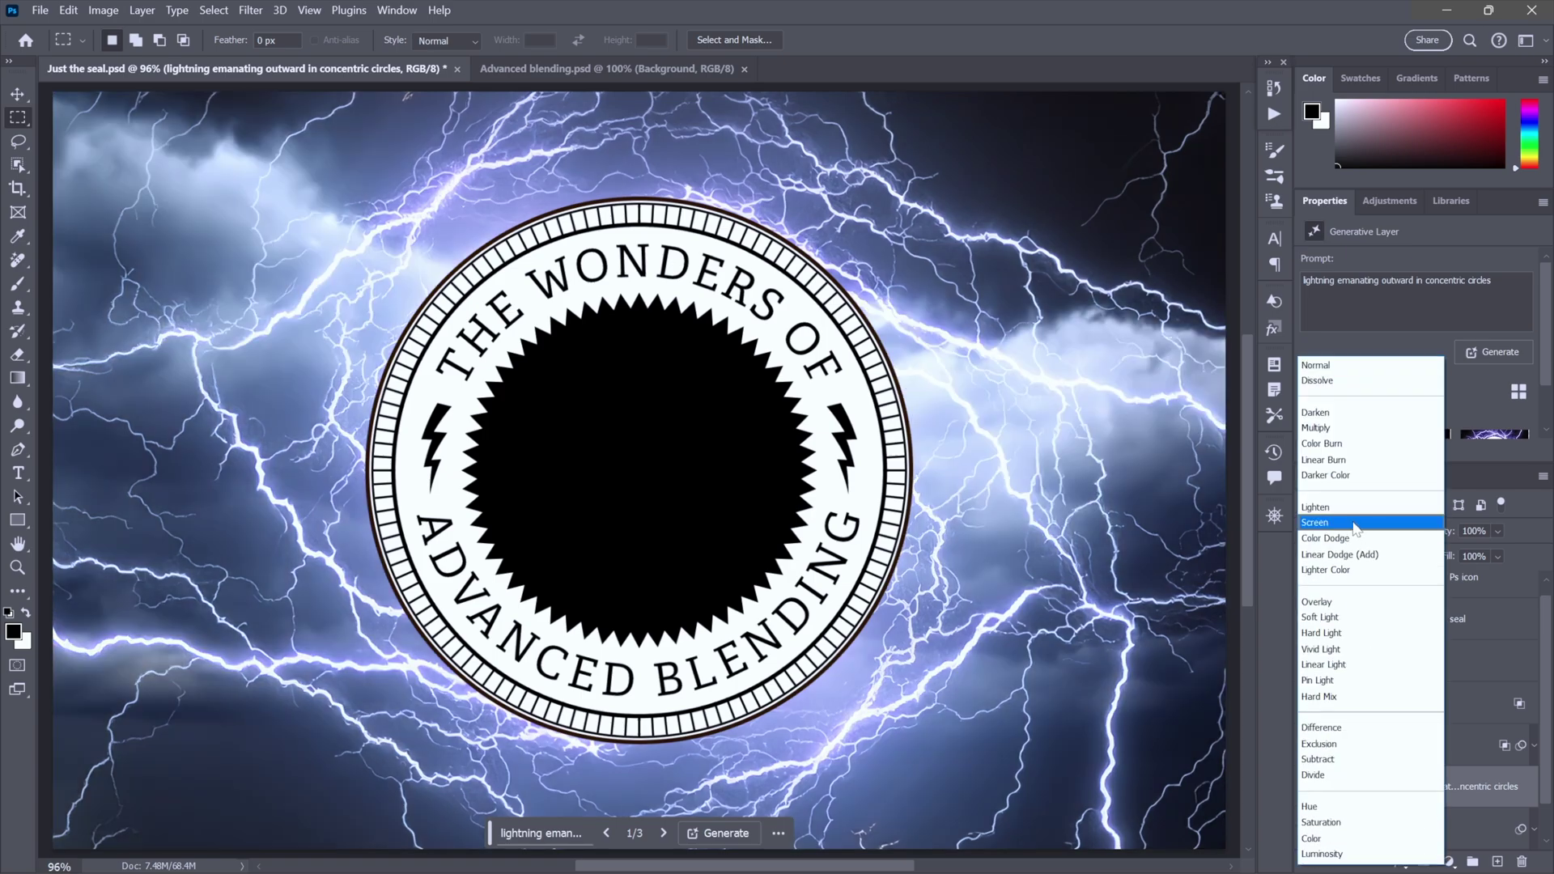
left_click(1354, 524)
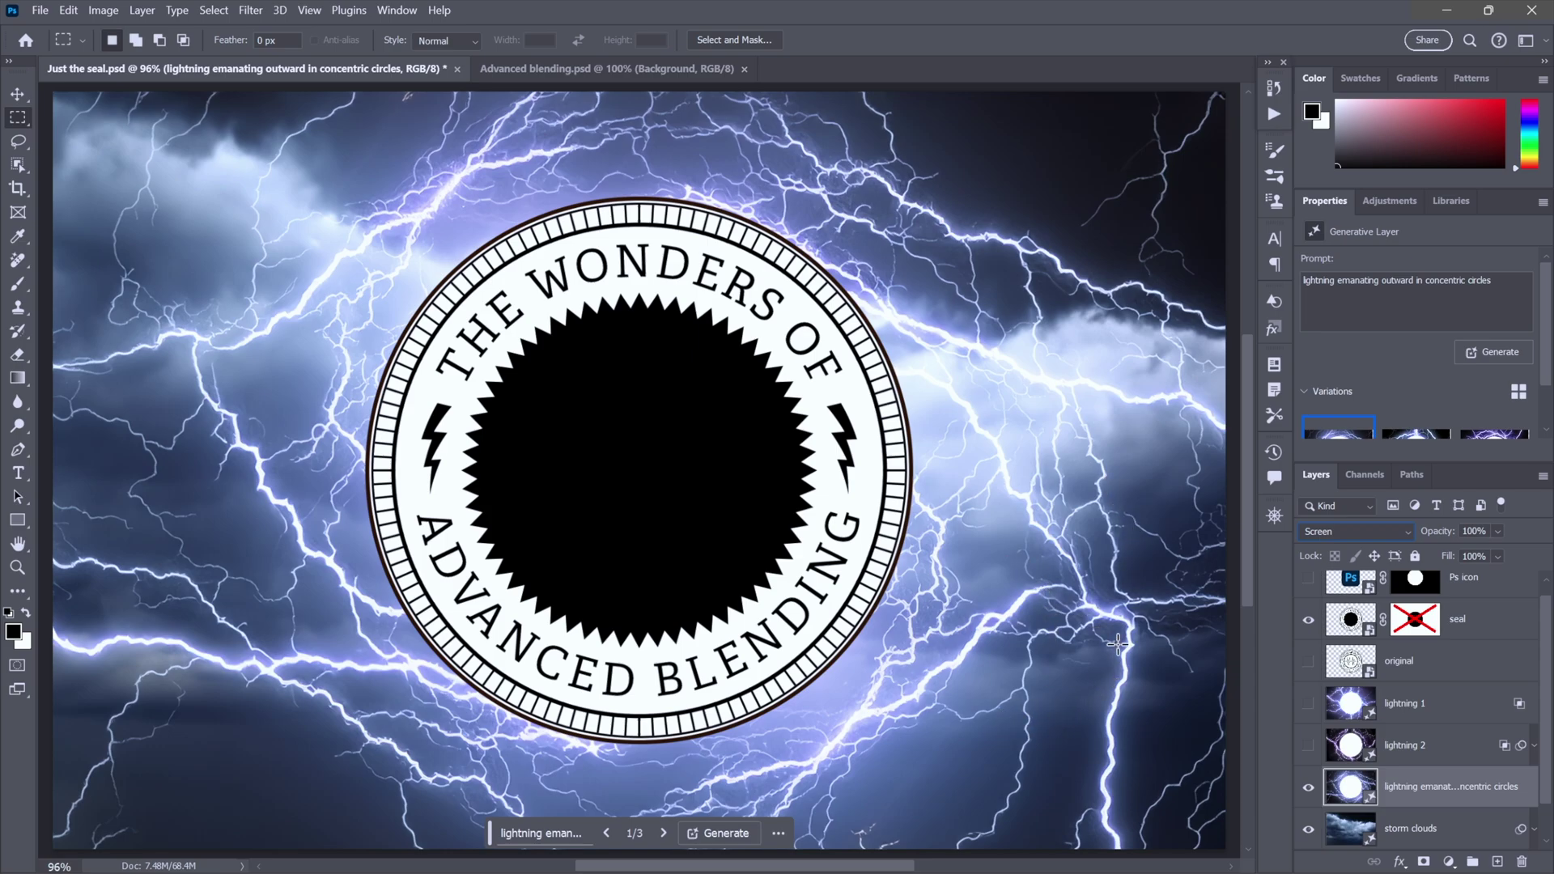
- In Blending Options, split the lightning layer's Current Layer Blend If black point to 149/205
double_click(1350, 789)
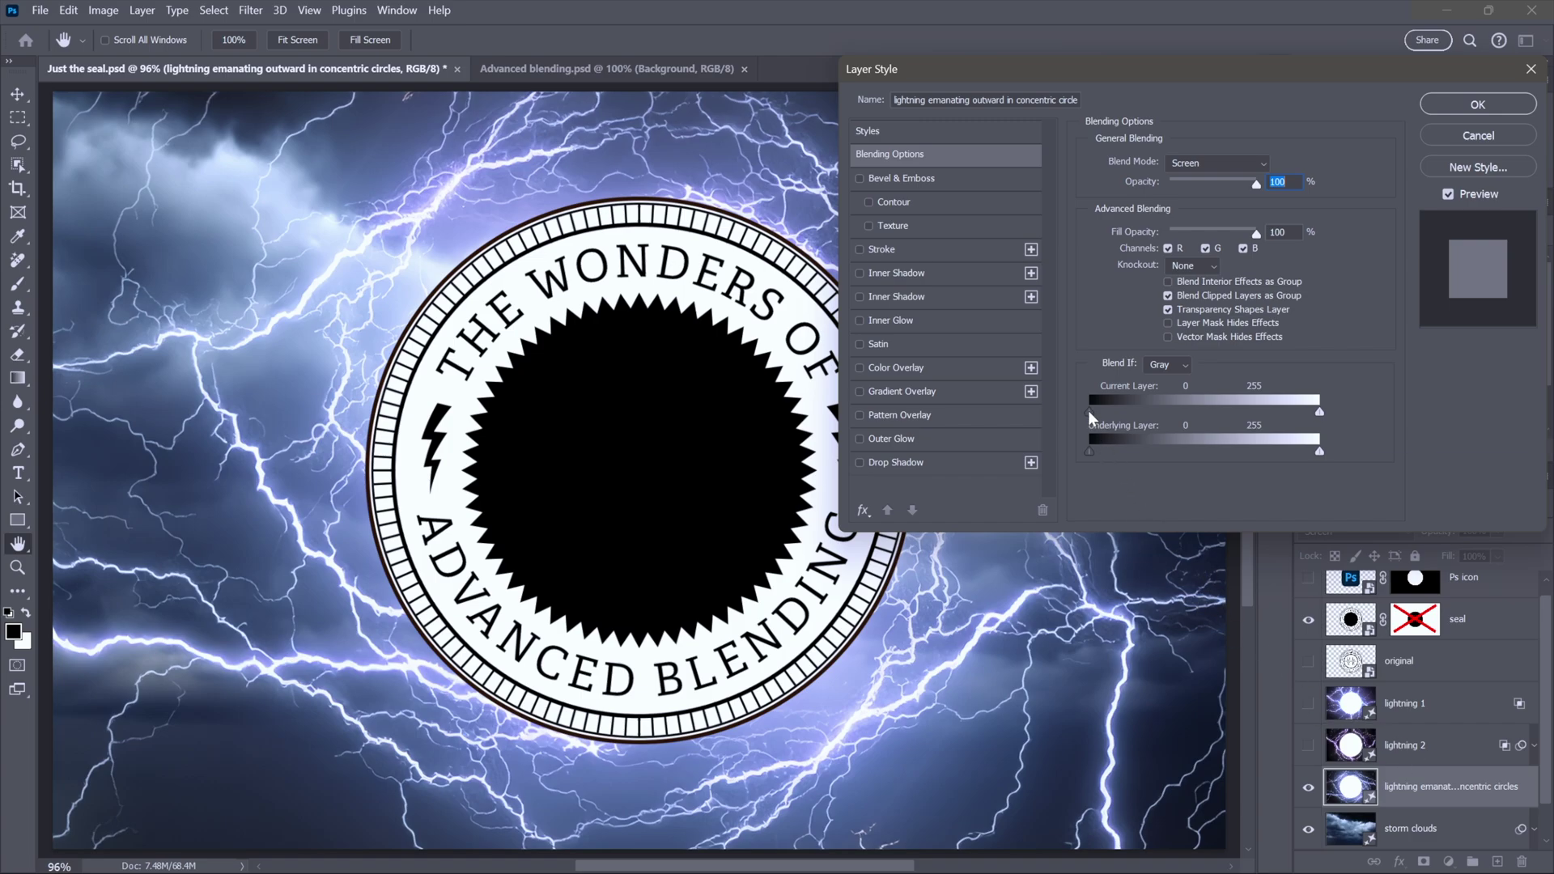
left_click_drag(1088, 410, 1215, 435)
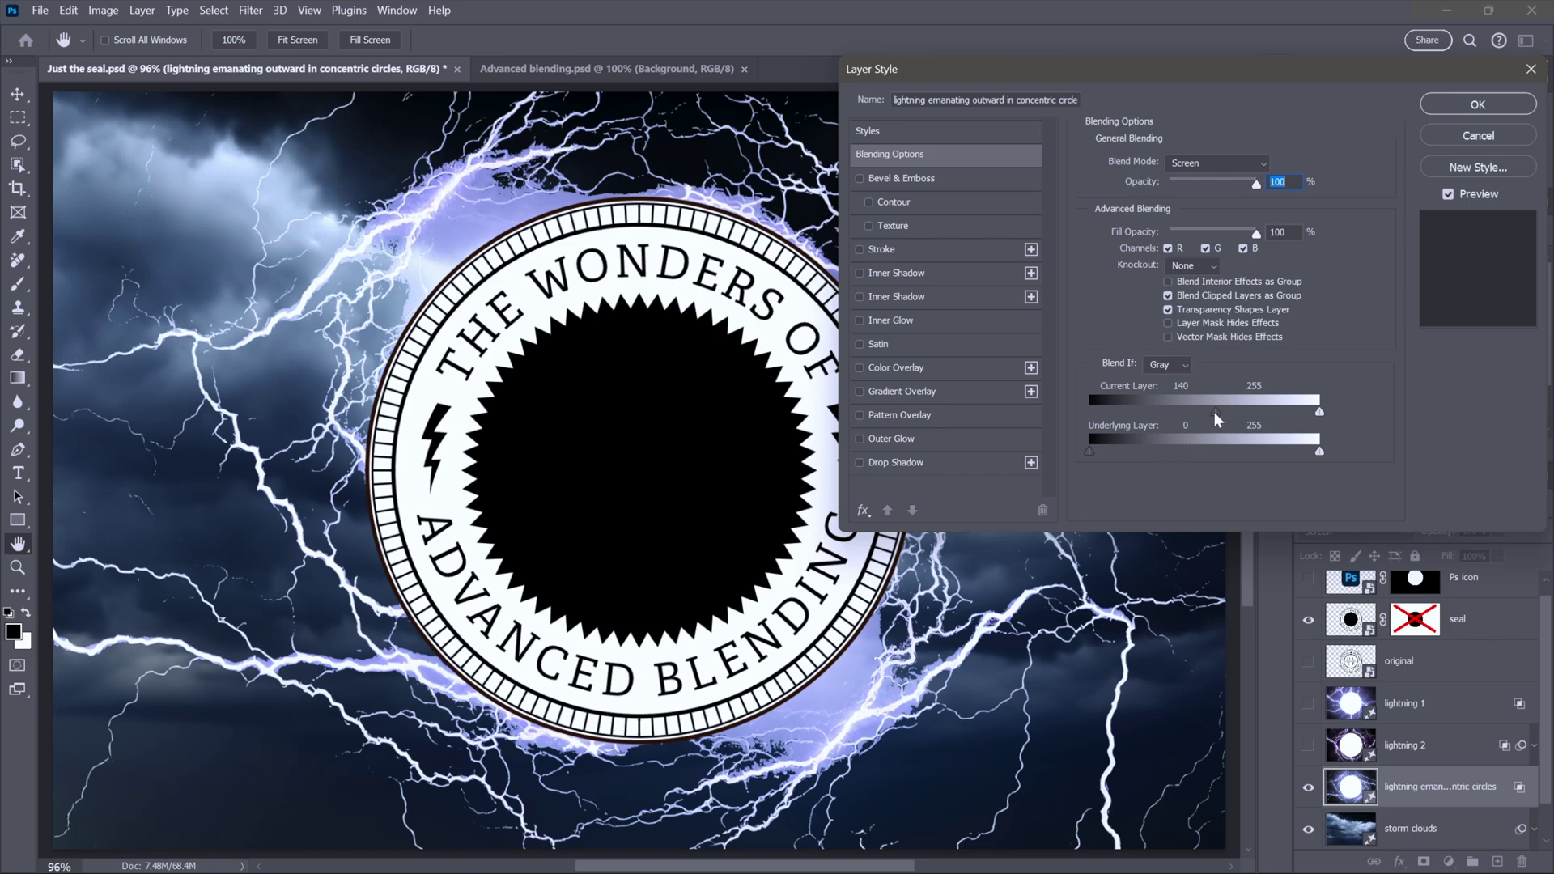
key("alt")
left_click_drag(1213, 411, 1172, 420)
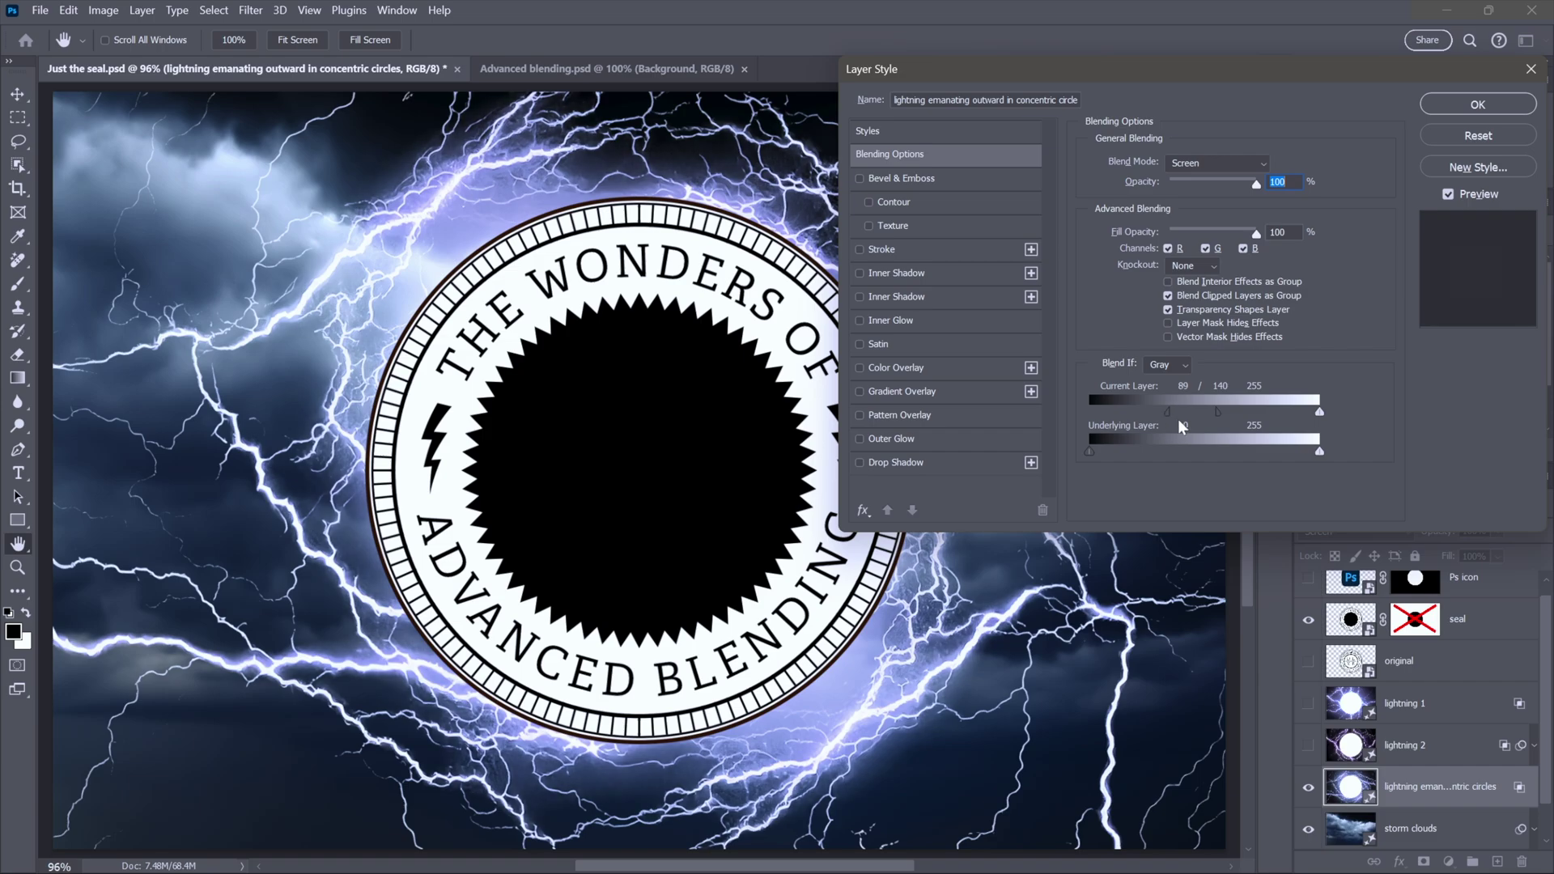
left_click_drag(1216, 410, 1249, 406)
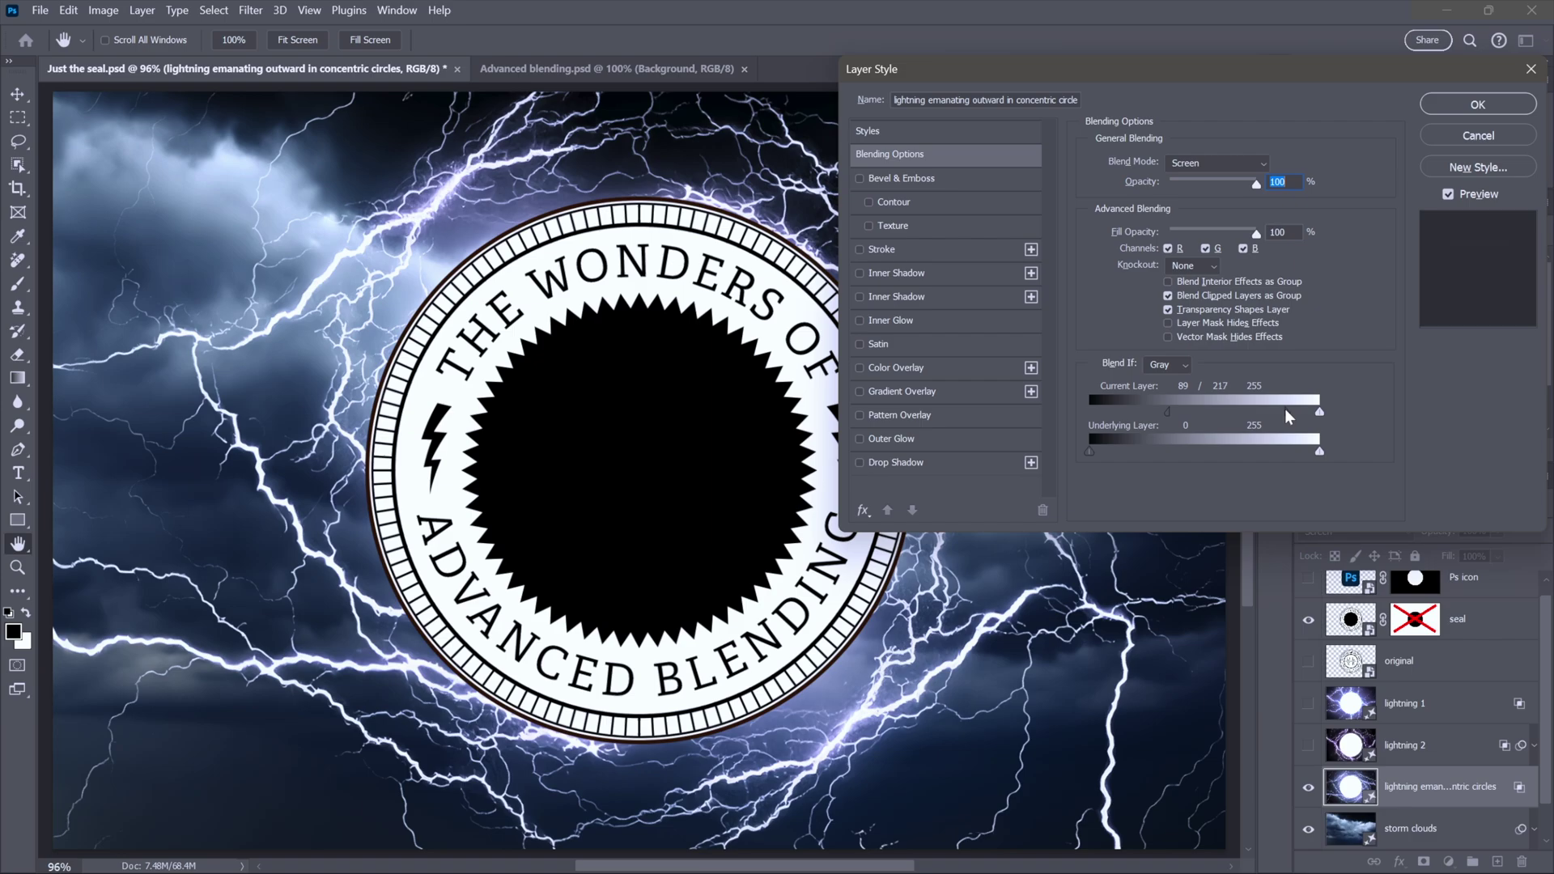
left_click_drag(1168, 411, 1231, 409)
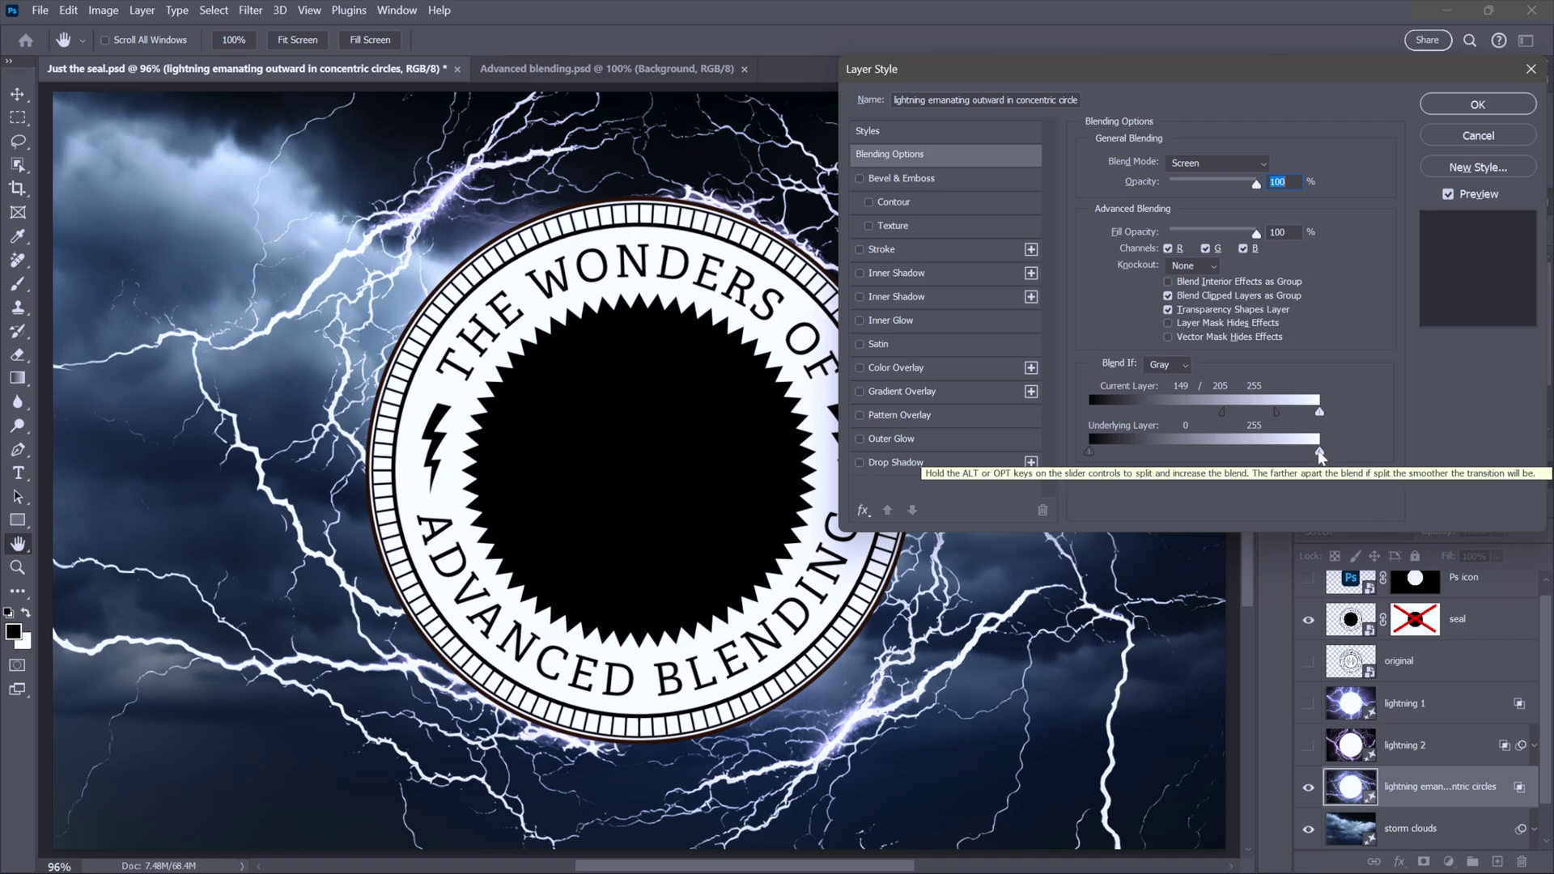
- Split the Underlying Layer Blend If highlight sliders to 142/231 and apply the layer style
left_click_drag(1320, 452, 1152, 451)
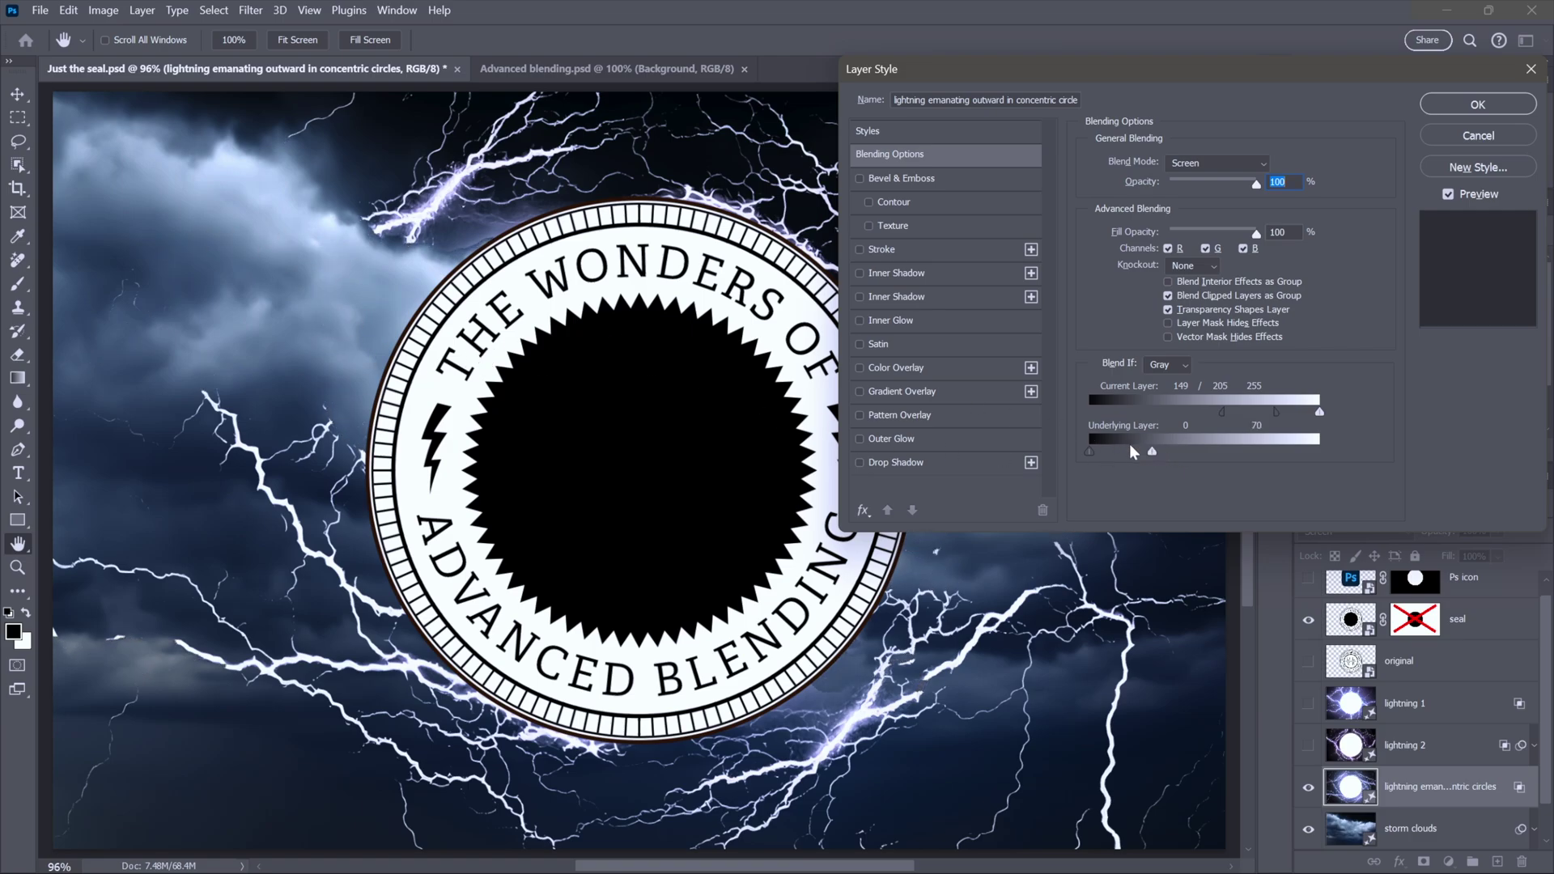
left_click_drag(1154, 450, 1274, 449)
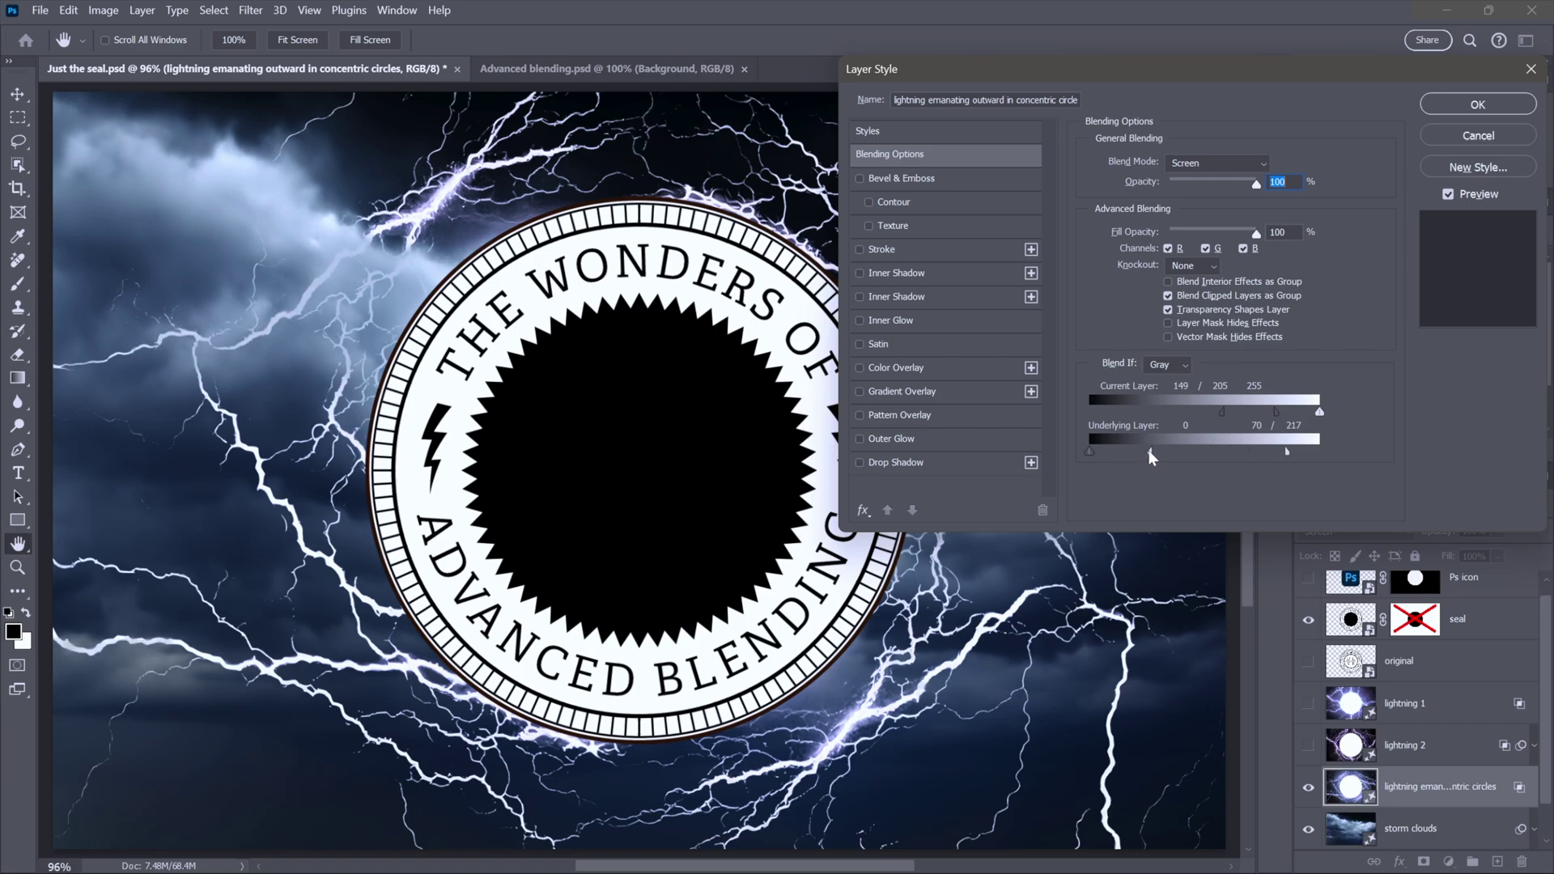
left_click_drag(1148, 450, 1187, 450)
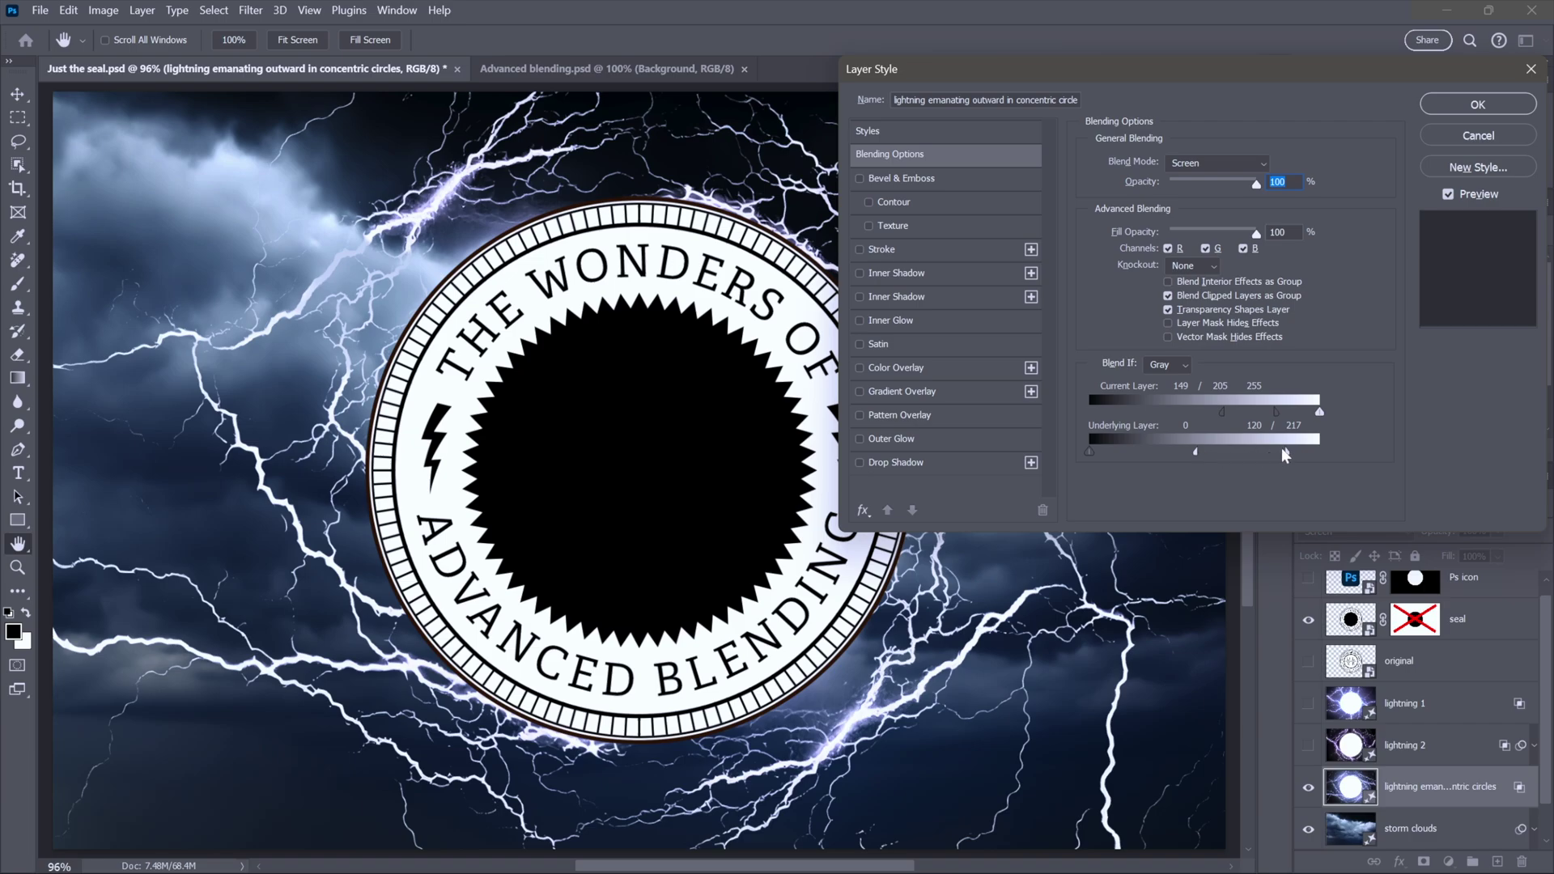
left_click_drag(1291, 455, 1324, 455)
left_click_drag(1190, 450, 1135, 452)
mouse_move(1309, 450)
left_mouse_down()
mouse_move(1215, 455)
mouse_move(1282, 459)
left_mouse_up()
left_click_drag(1138, 452, 1218, 450)
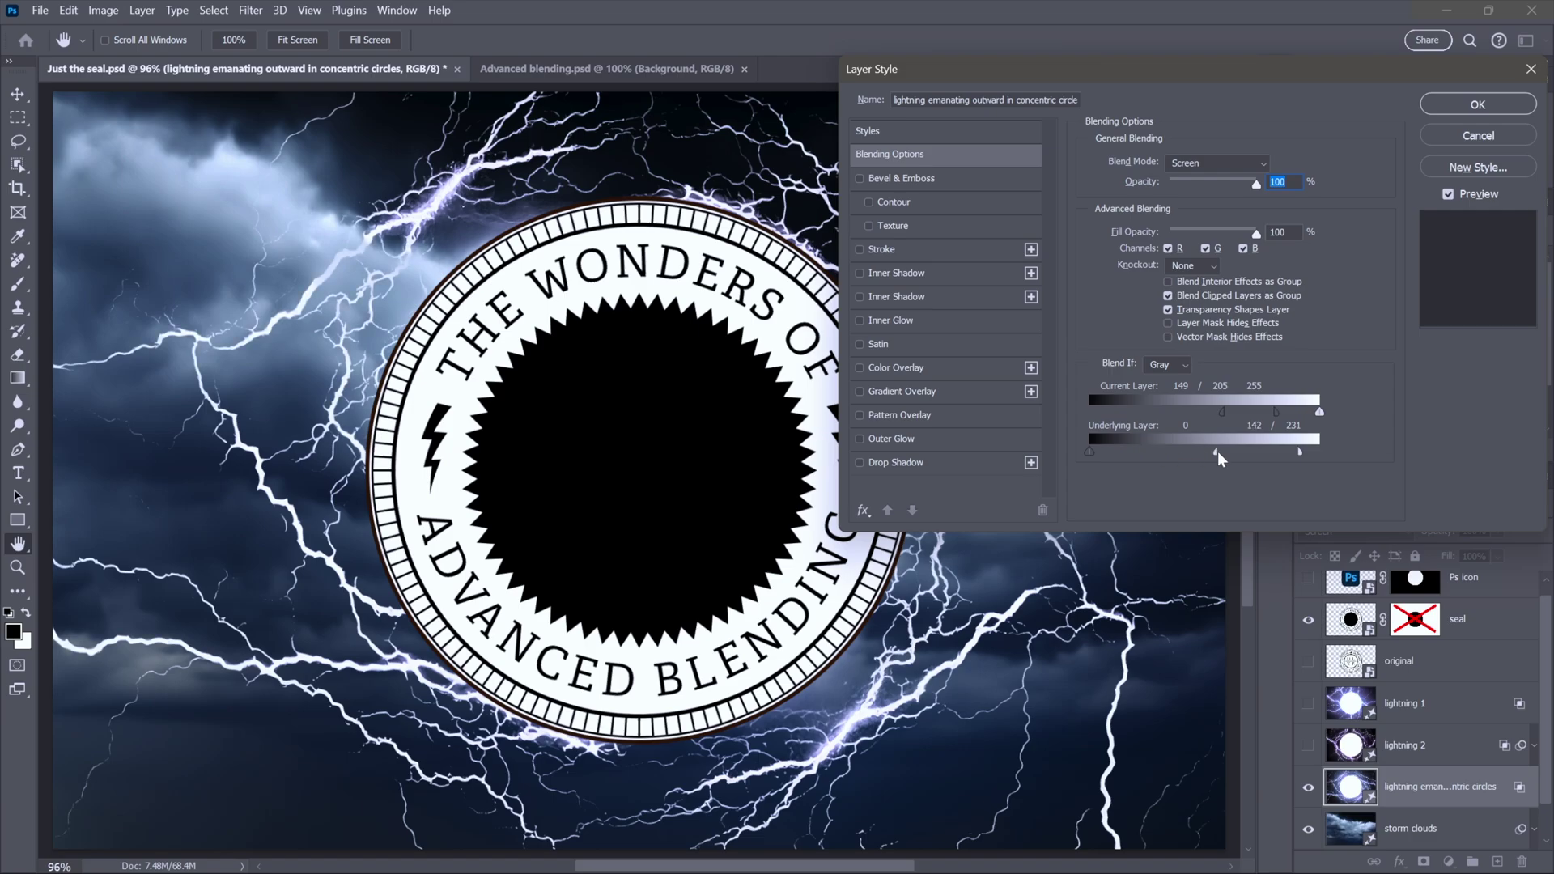
left_click(1454, 103)
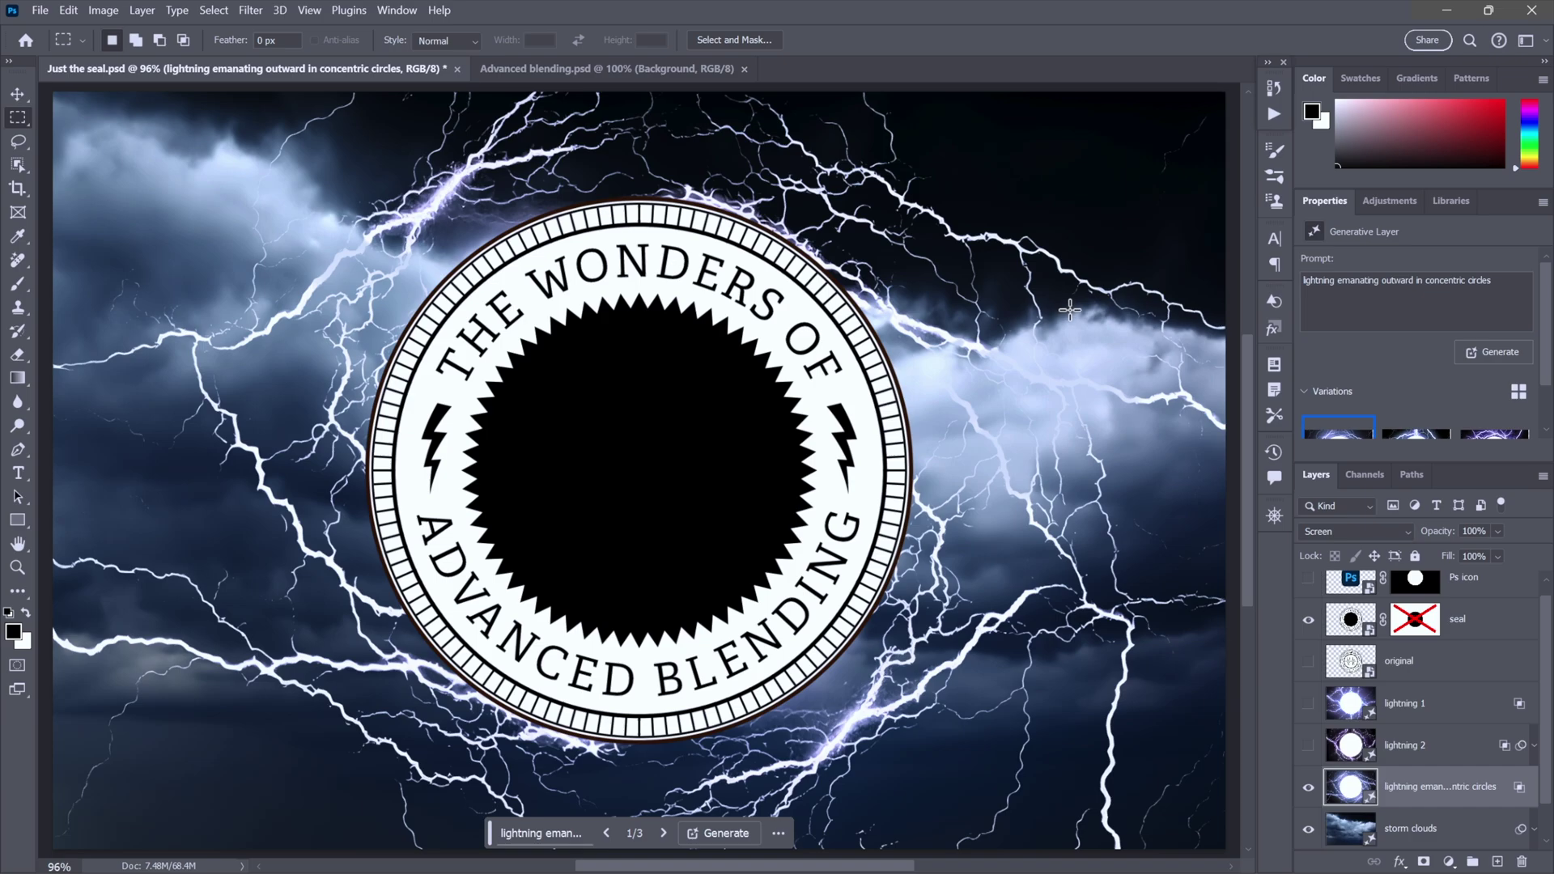
- Hide the seal, lightning and storm clouds layers, leaving Background, and delete the original layer
left_click(1309, 745)
left_click(1309, 704)
left_click(1309, 706)
left_click(1309, 746)
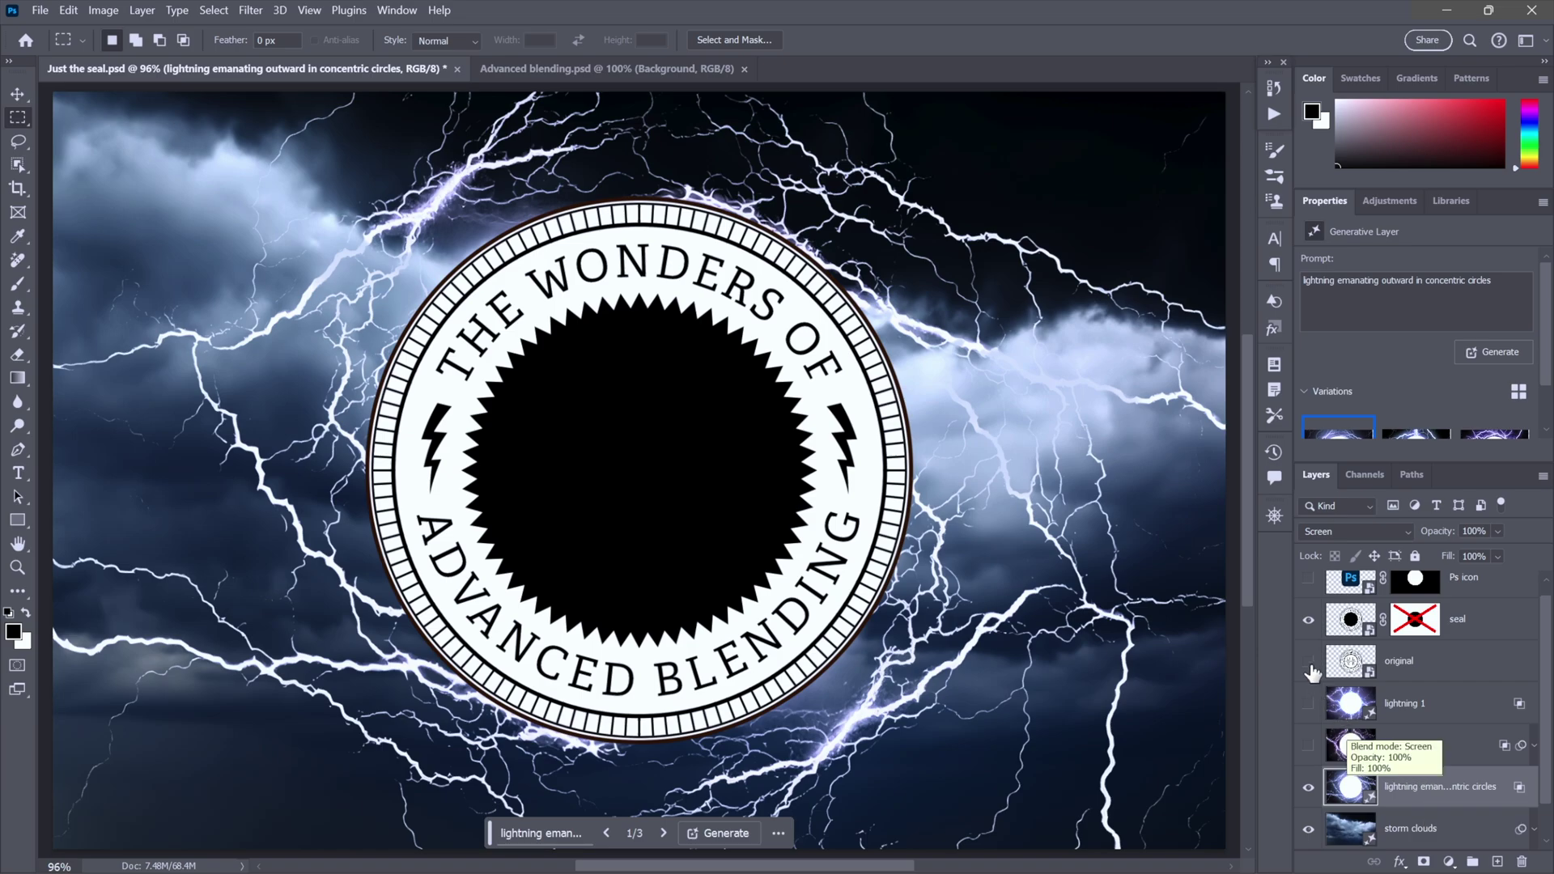
left_click_drag(1309, 620, 1313, 837)
scroll(1435, 813, "down", 1)
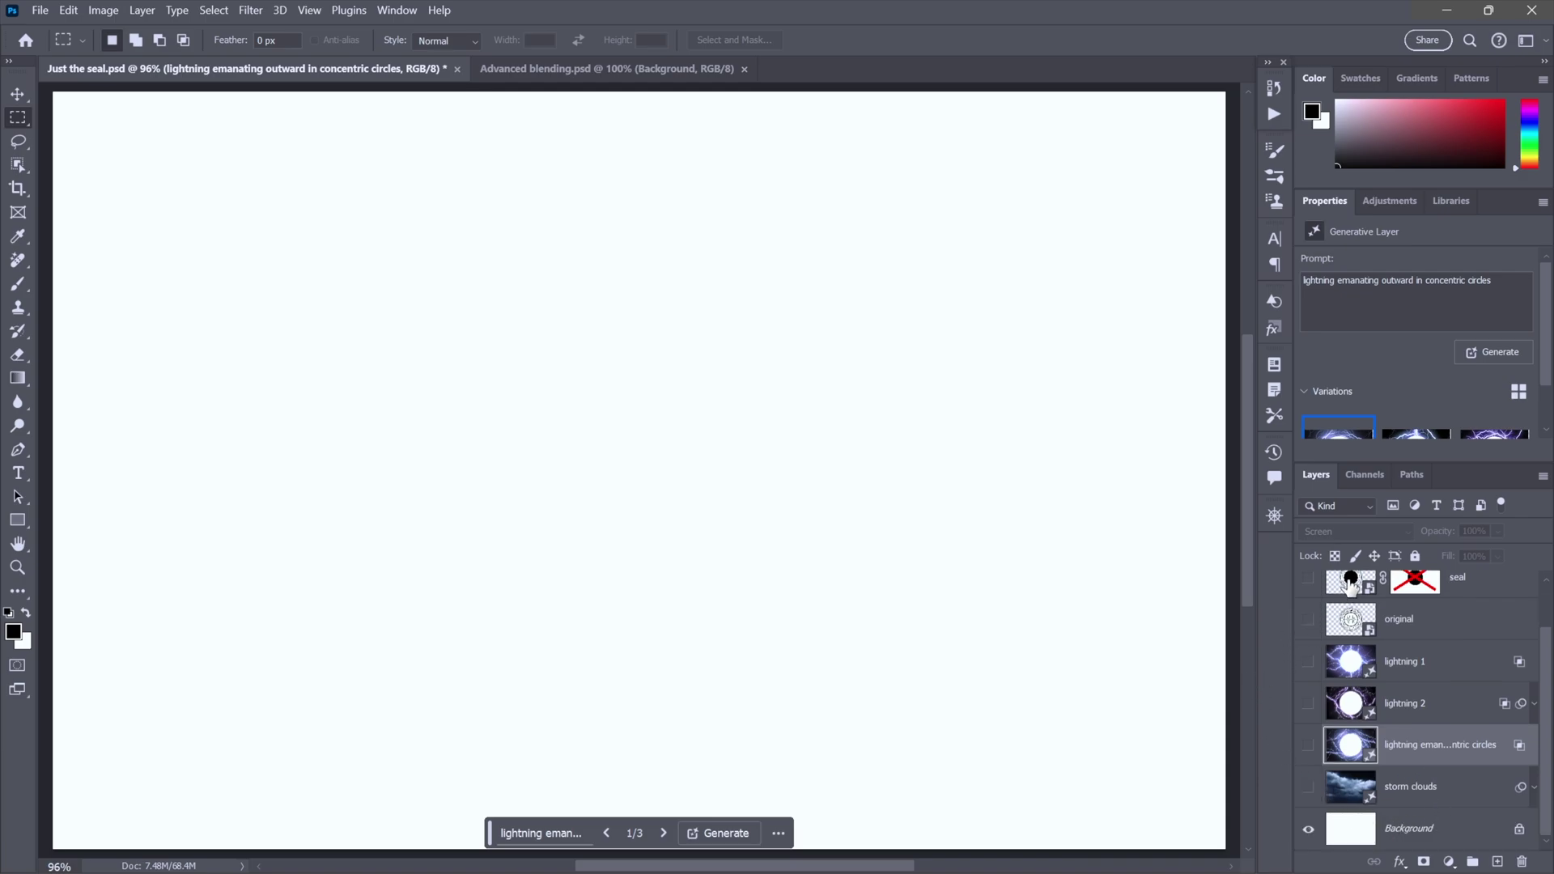
left_click(1435, 622)
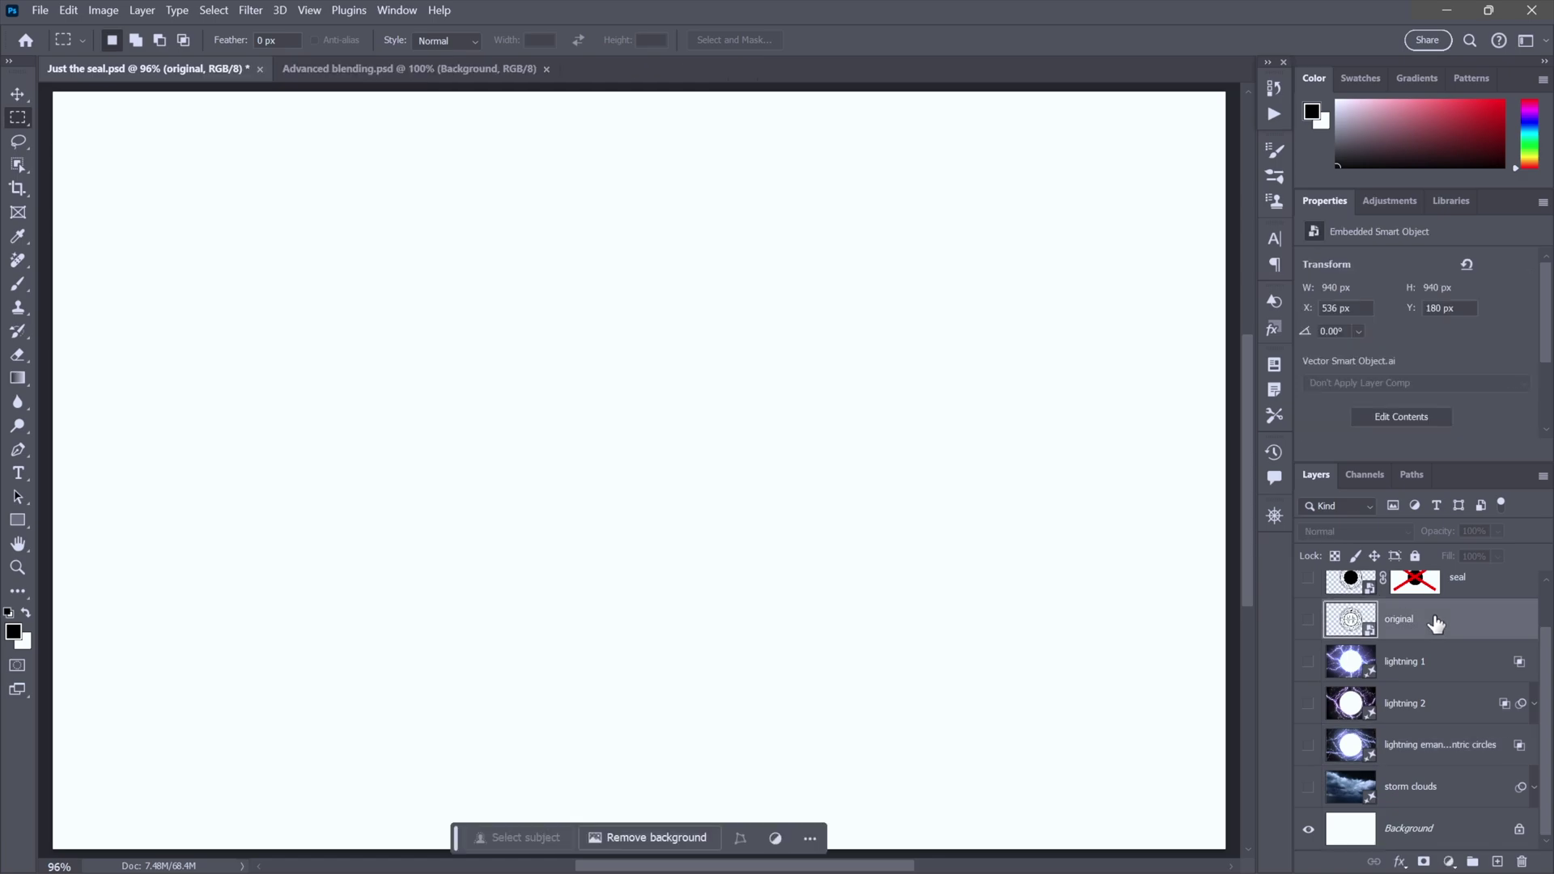
key("Delete")
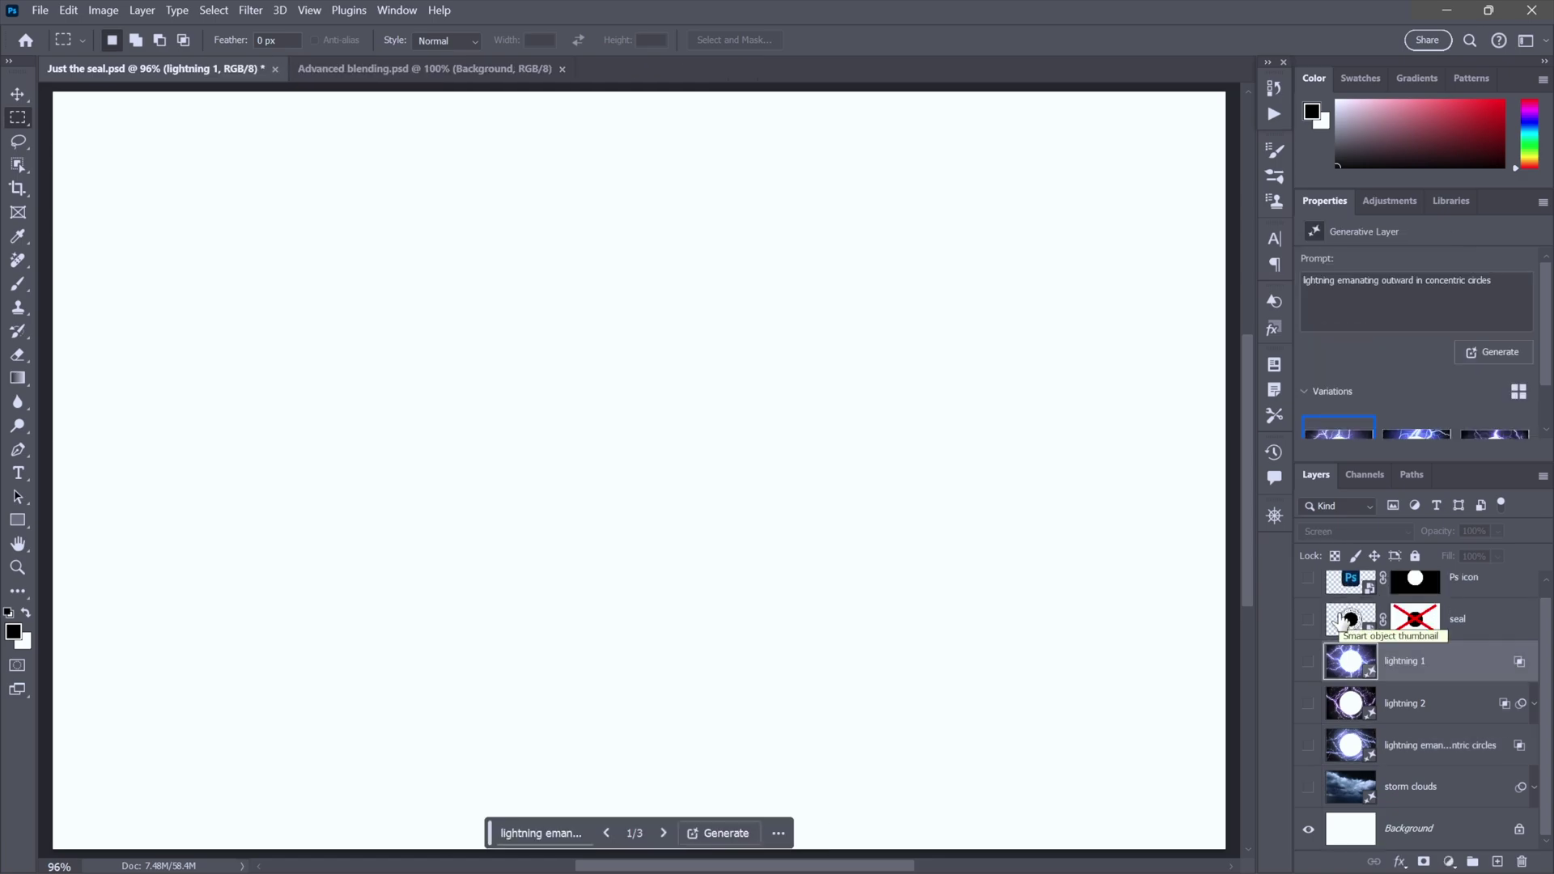
- Select the area outside the seal's circle after contracting it by 40 pixels
left_click_drag(1342, 620, 1350, 622)
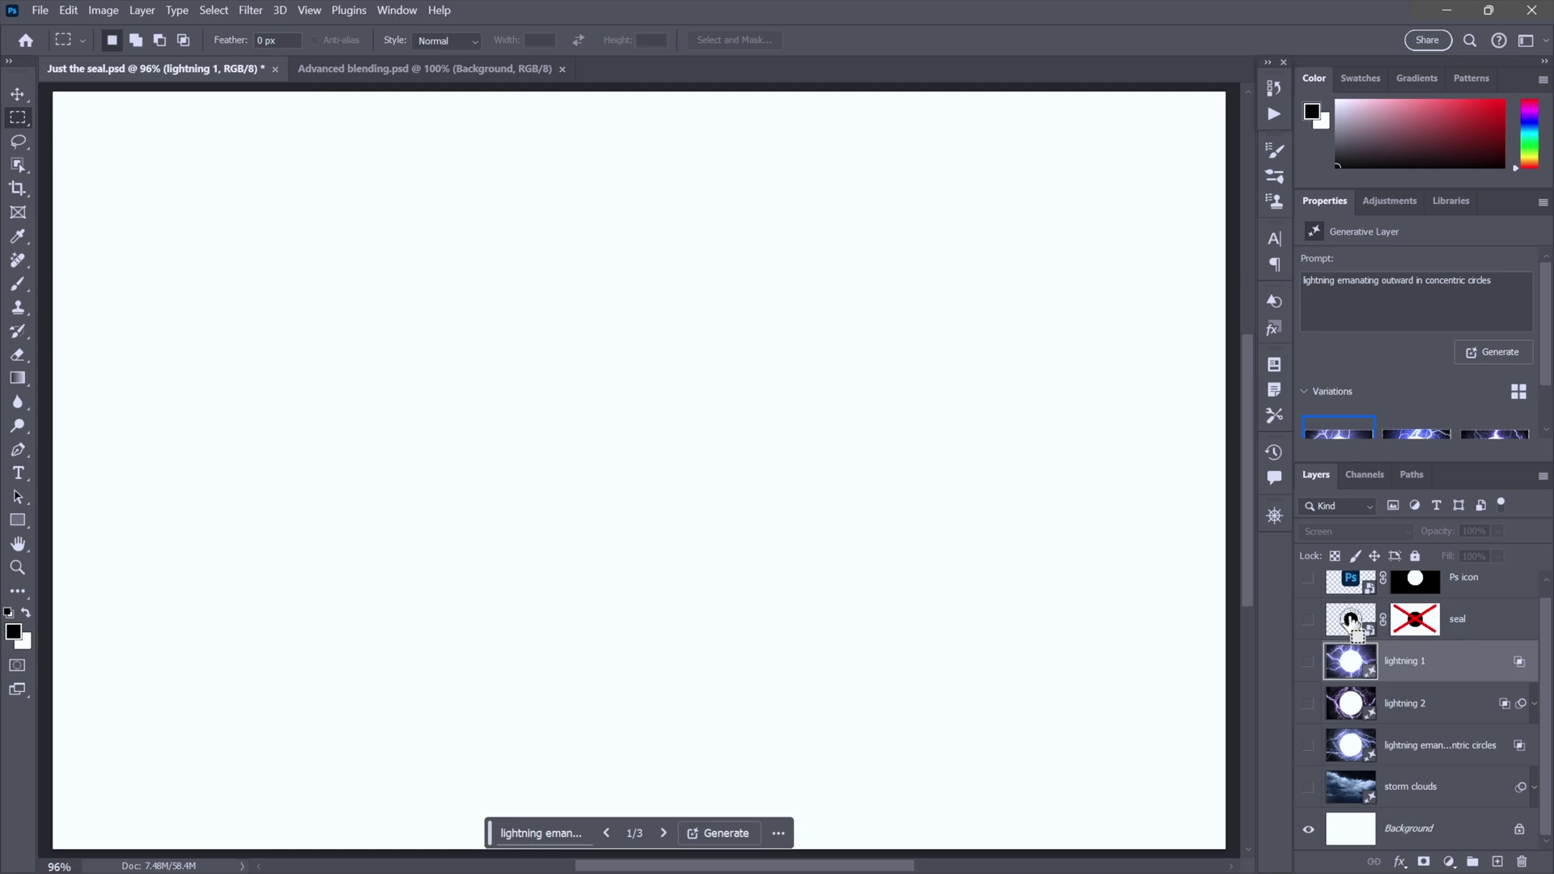
left_click(1350, 620, "ctrl")
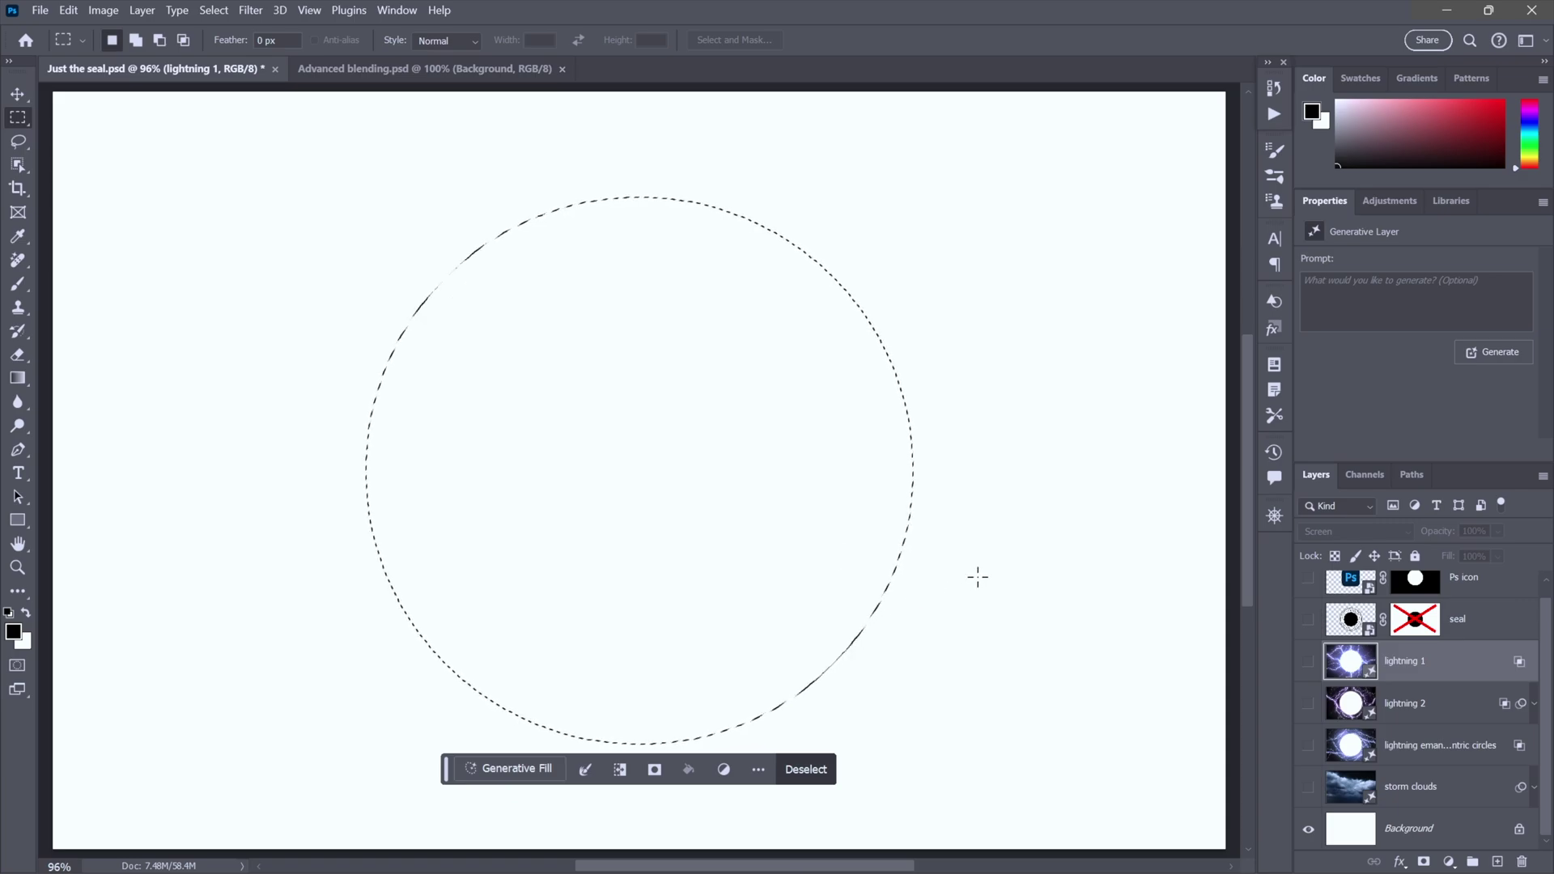
left_click(584, 769)
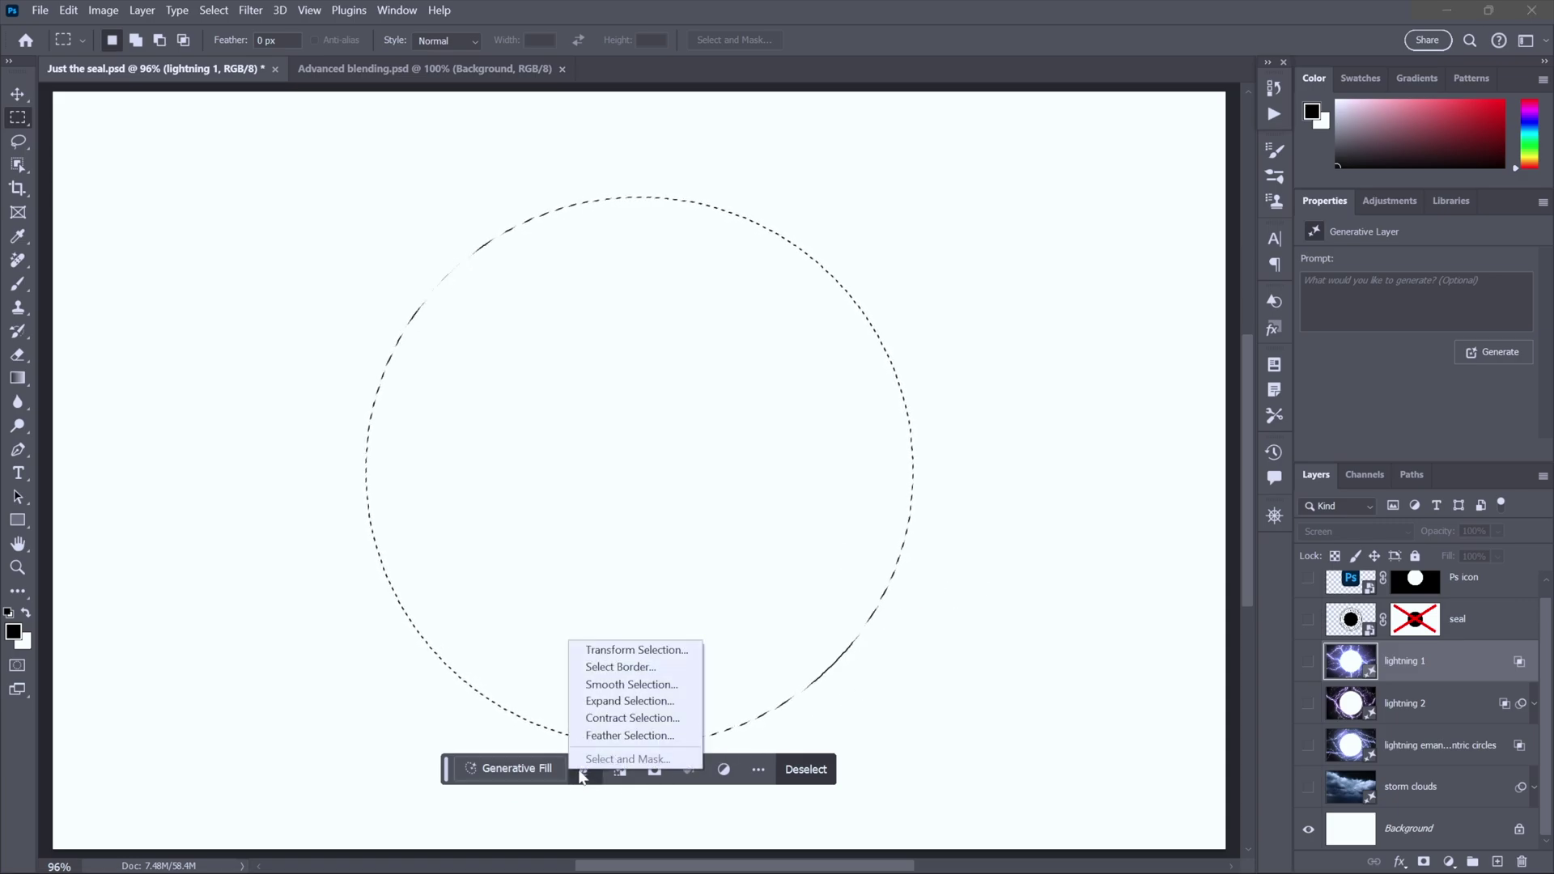
left_click(632, 718)
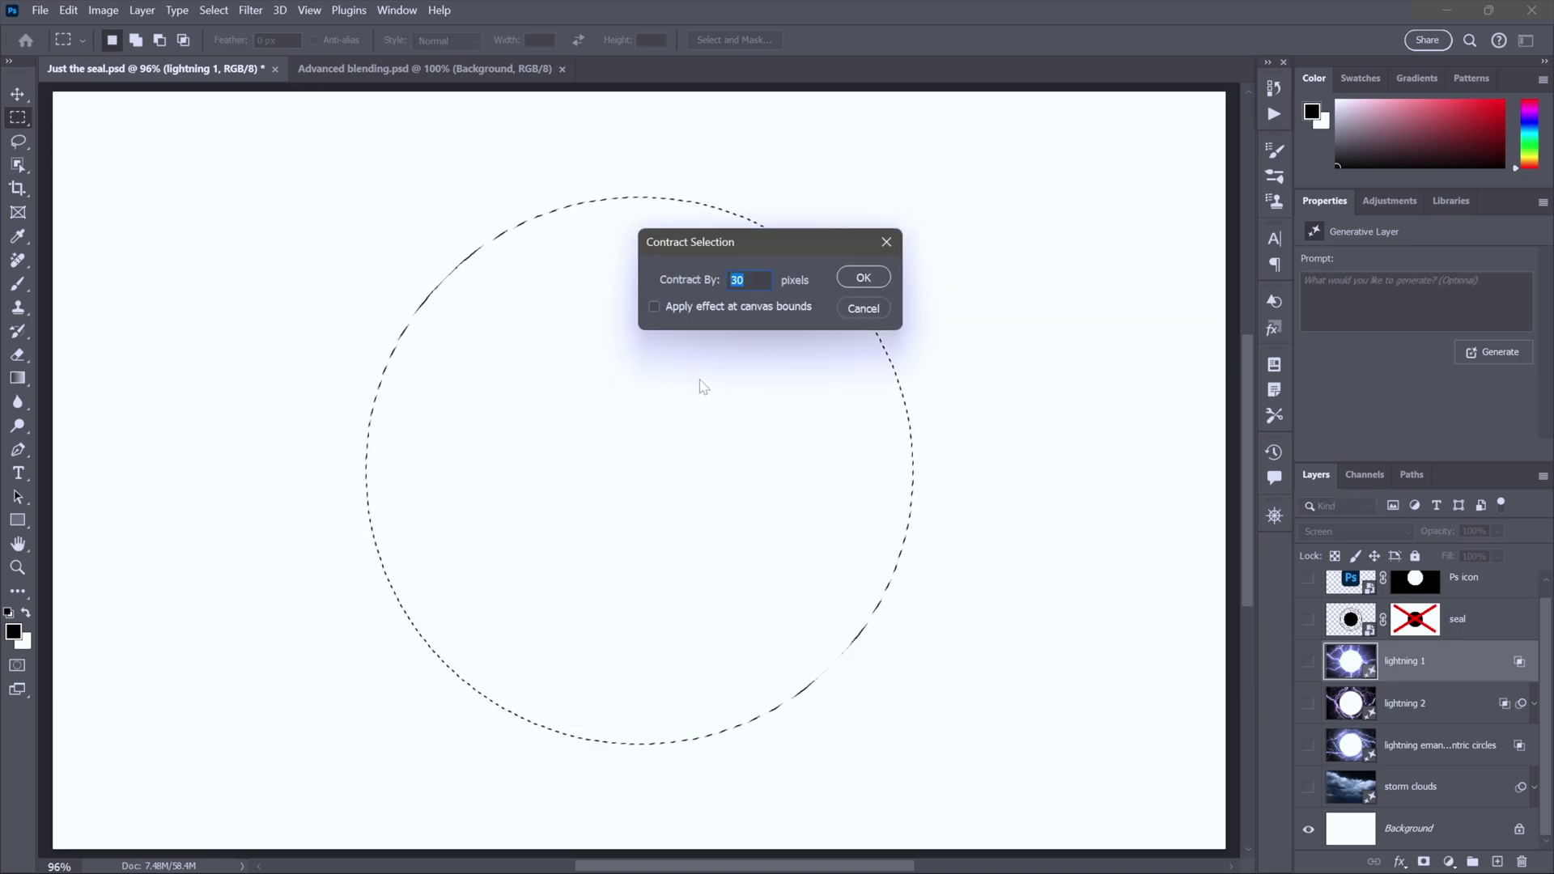
type("40")
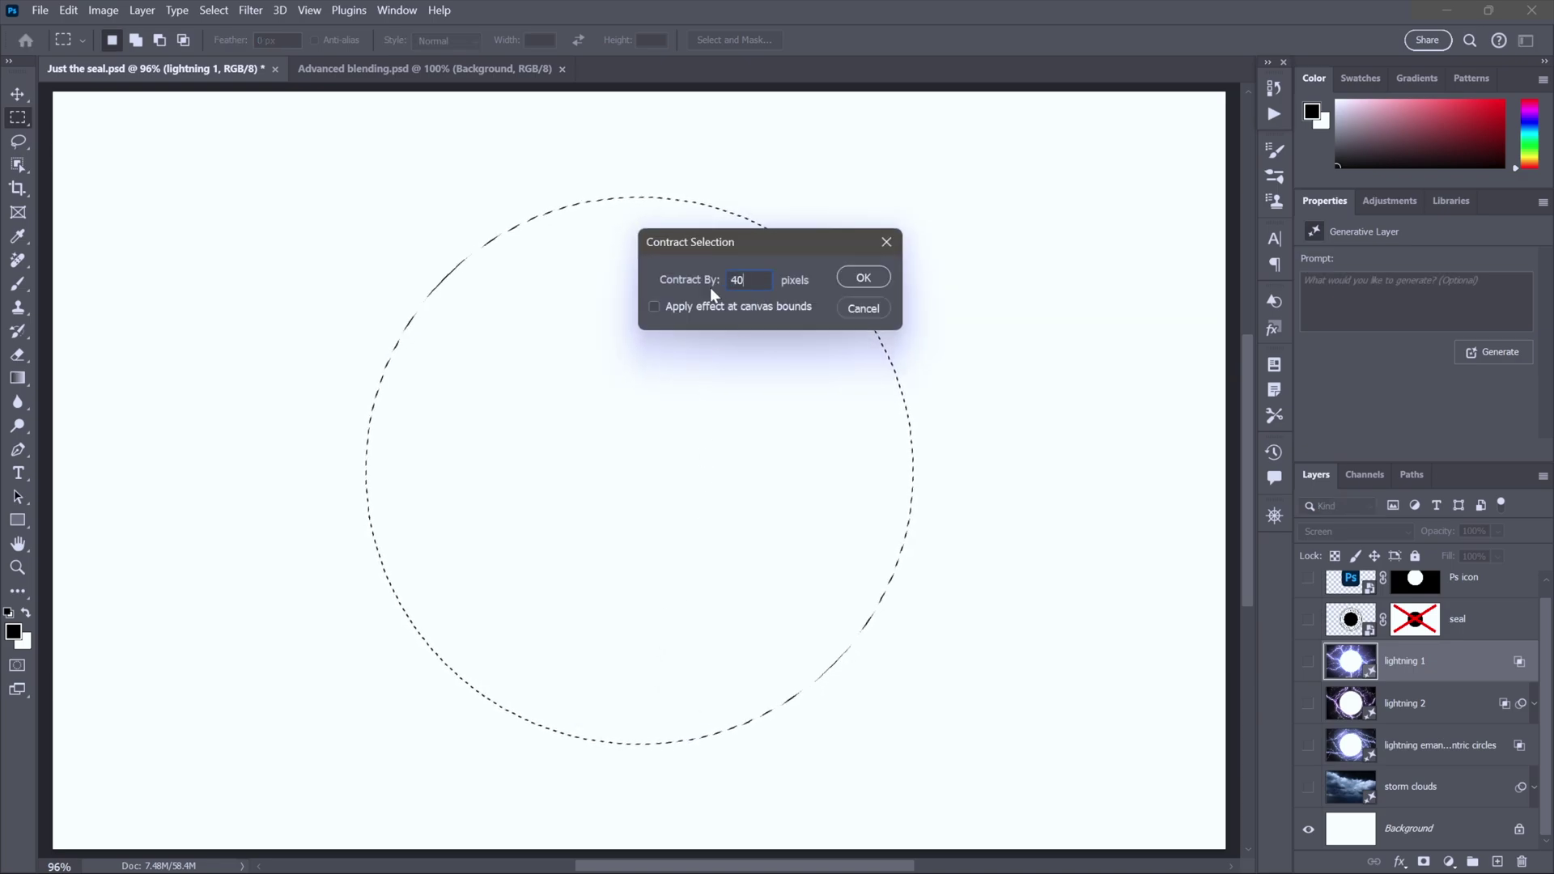
left_click(864, 277)
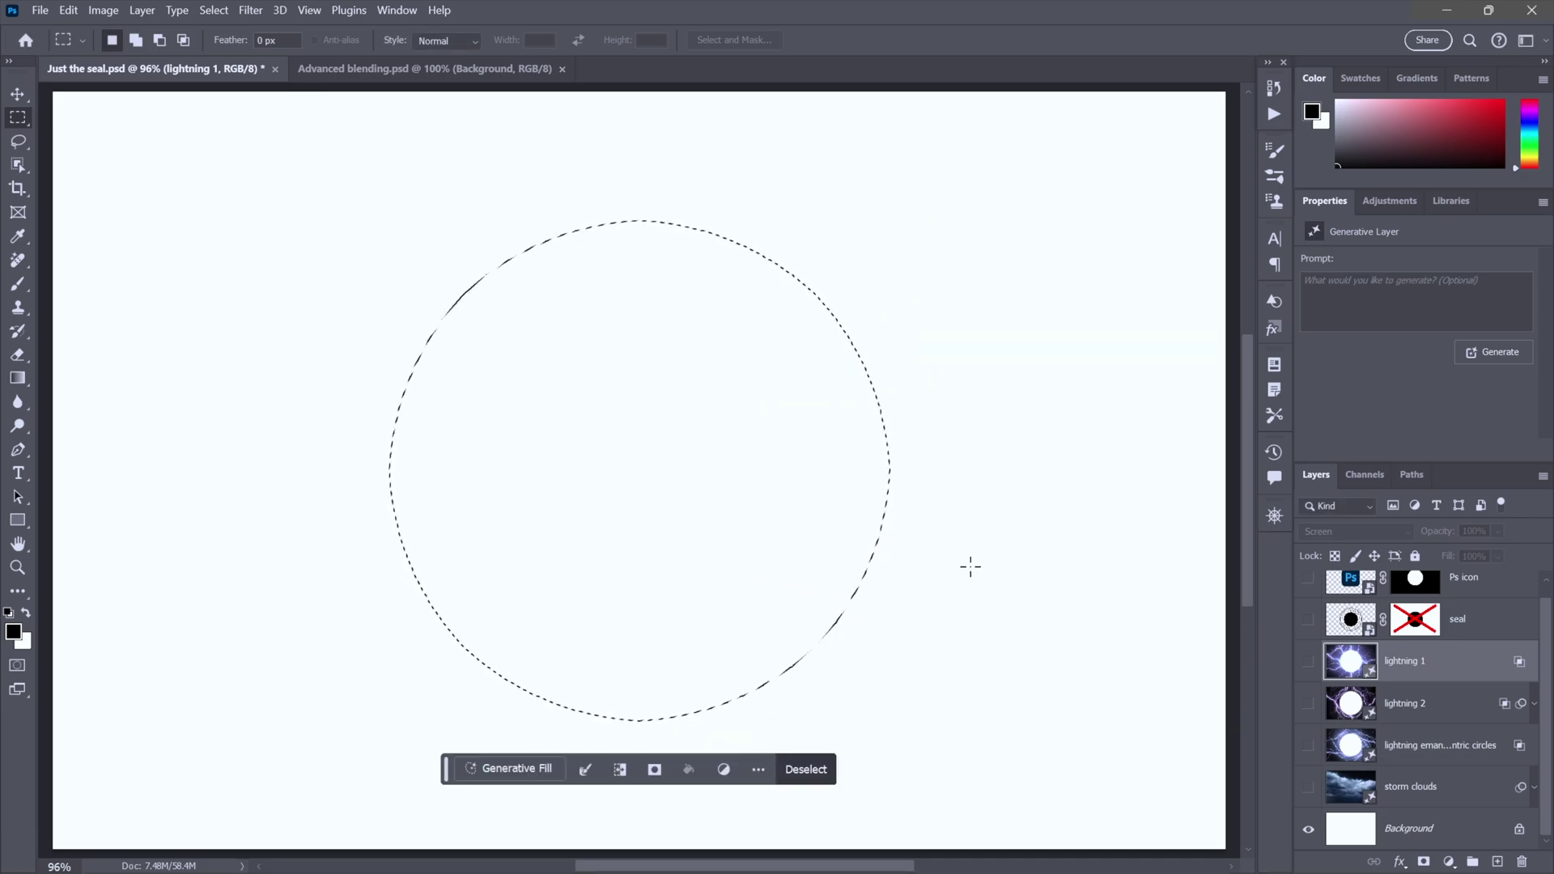
left_click(620, 770)
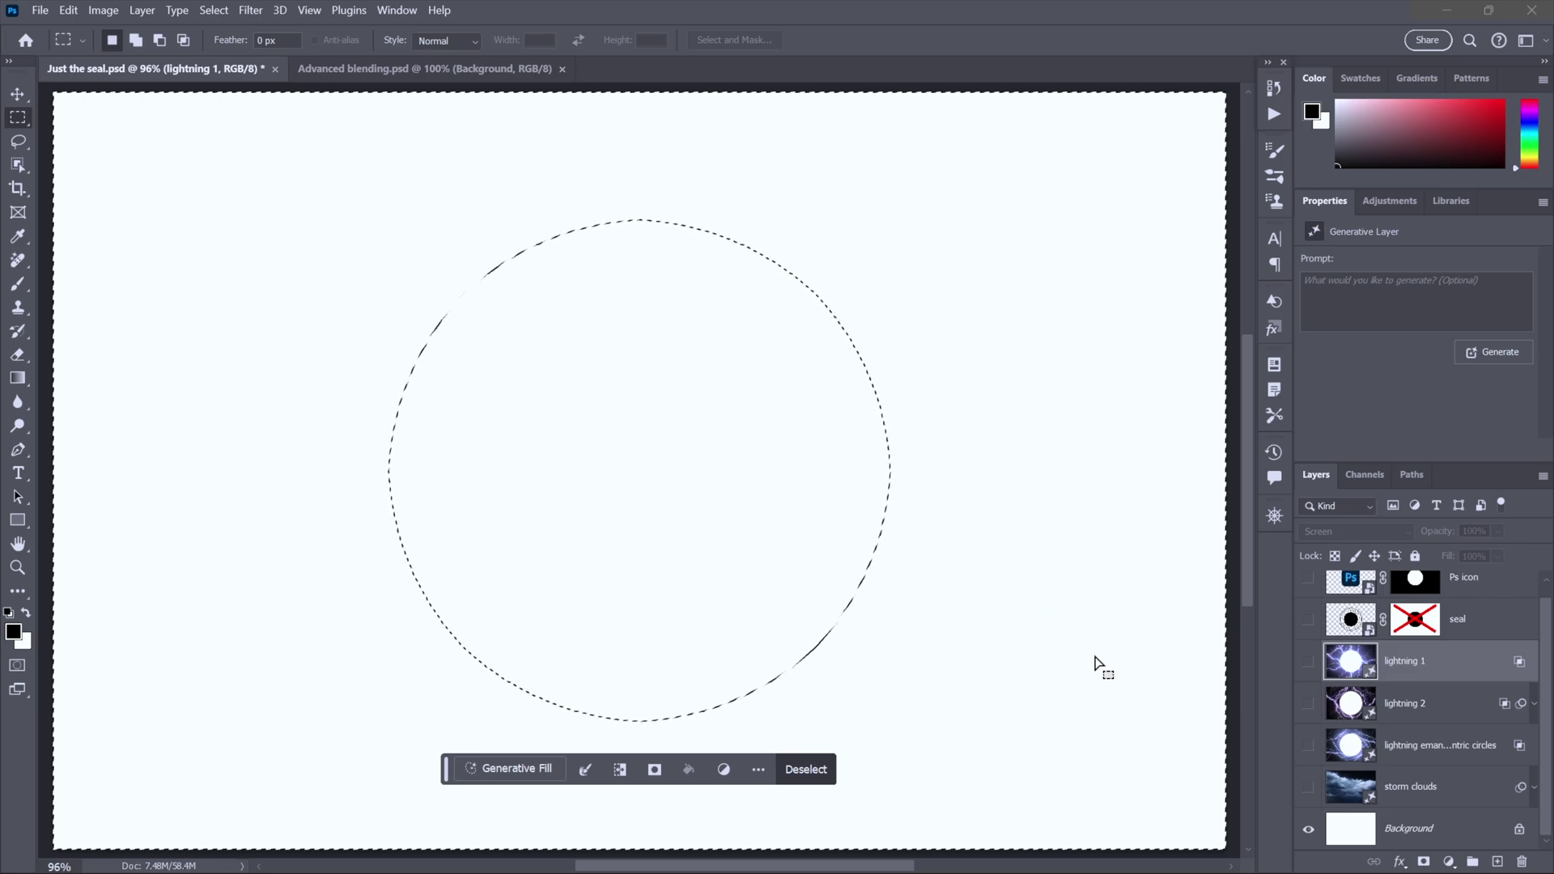
- Generative Fill the selection with 'lightning emanating outward in concentric circles'
left_click(544, 770)
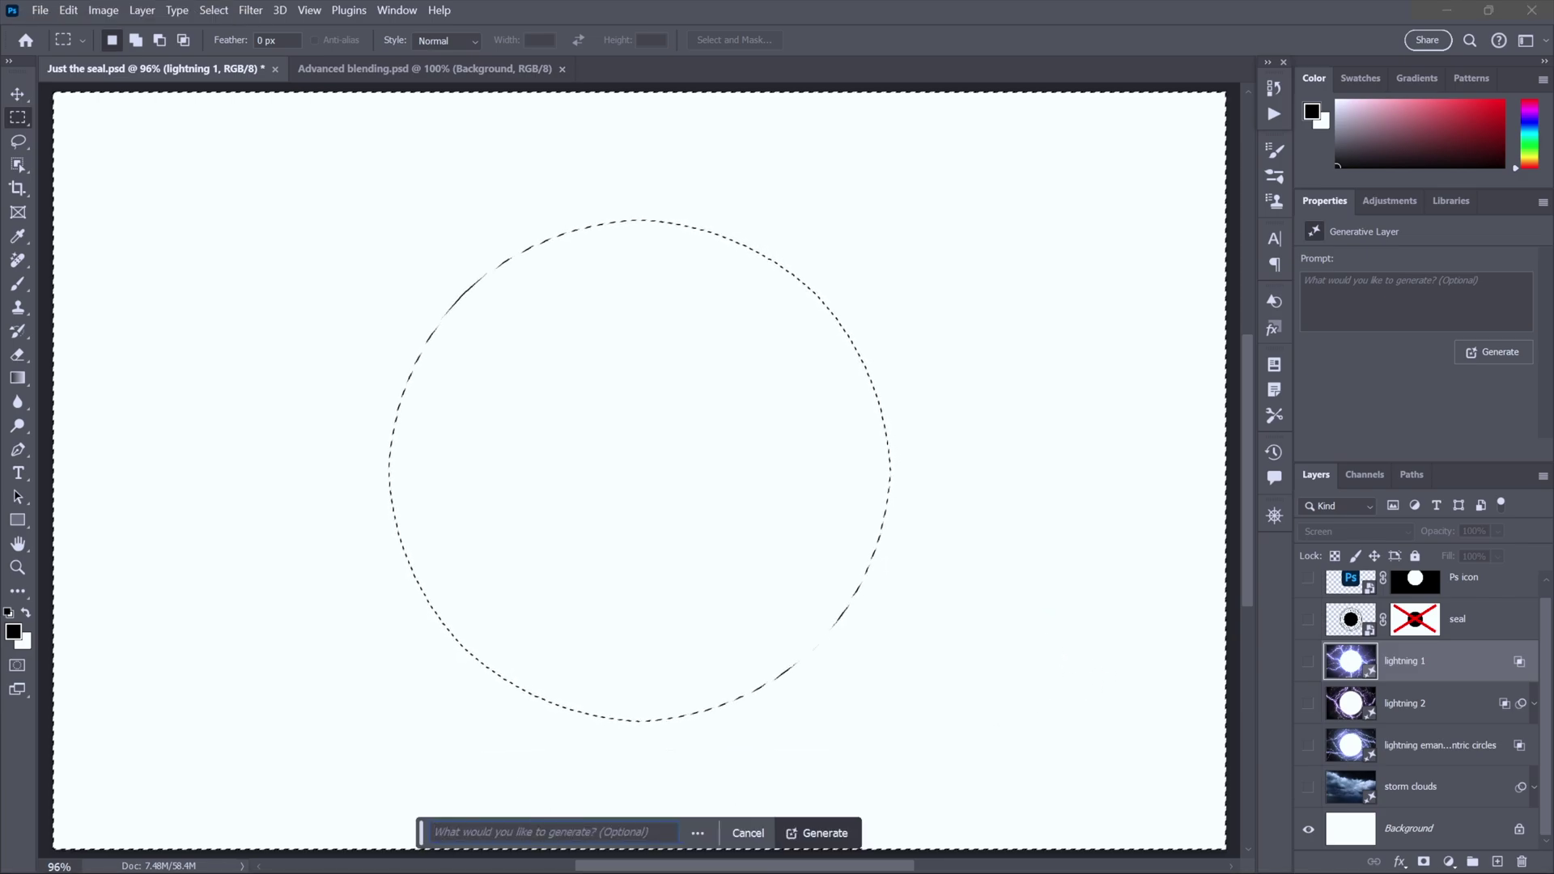
type("lightning emanating outward in concentric circles")
left_click(818, 833)
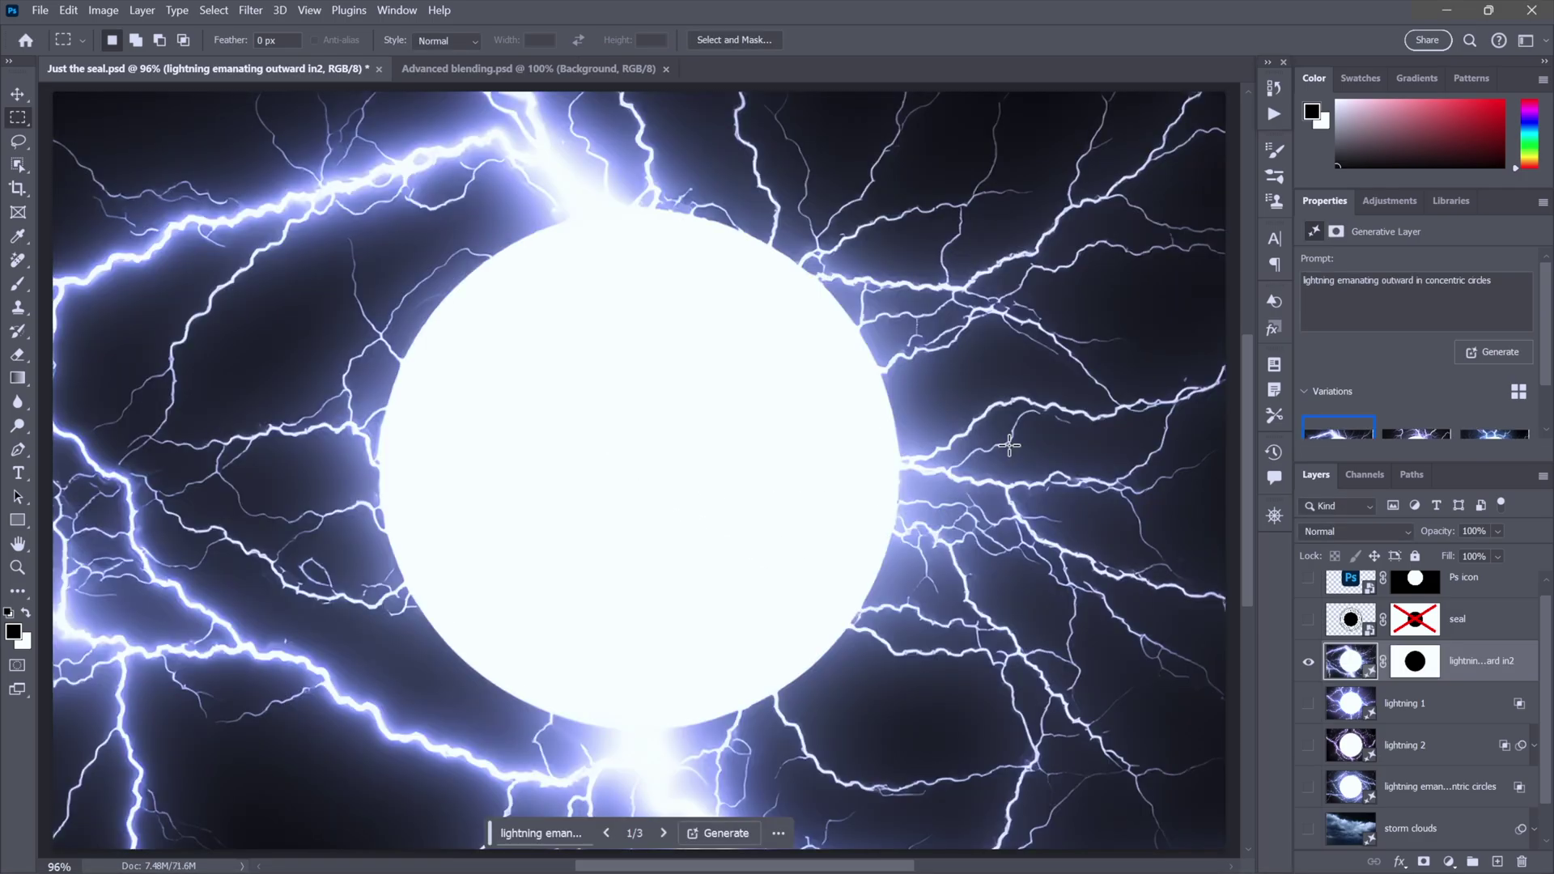
- Compare the generated variations and keep the purple second one
scroll(1546, 403, "down", 2)
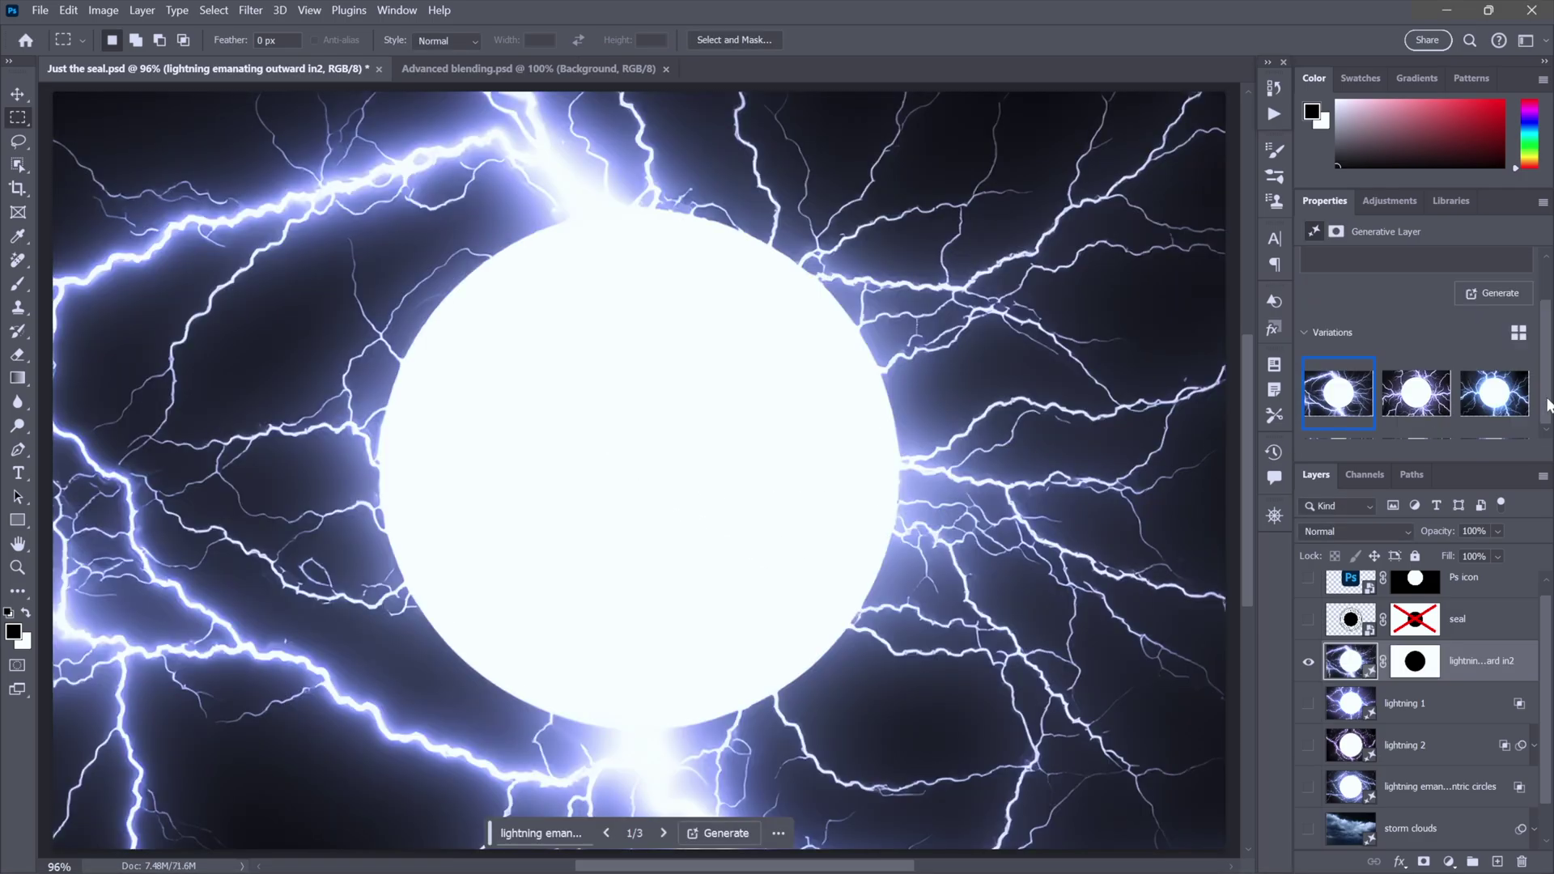
left_click(1422, 394)
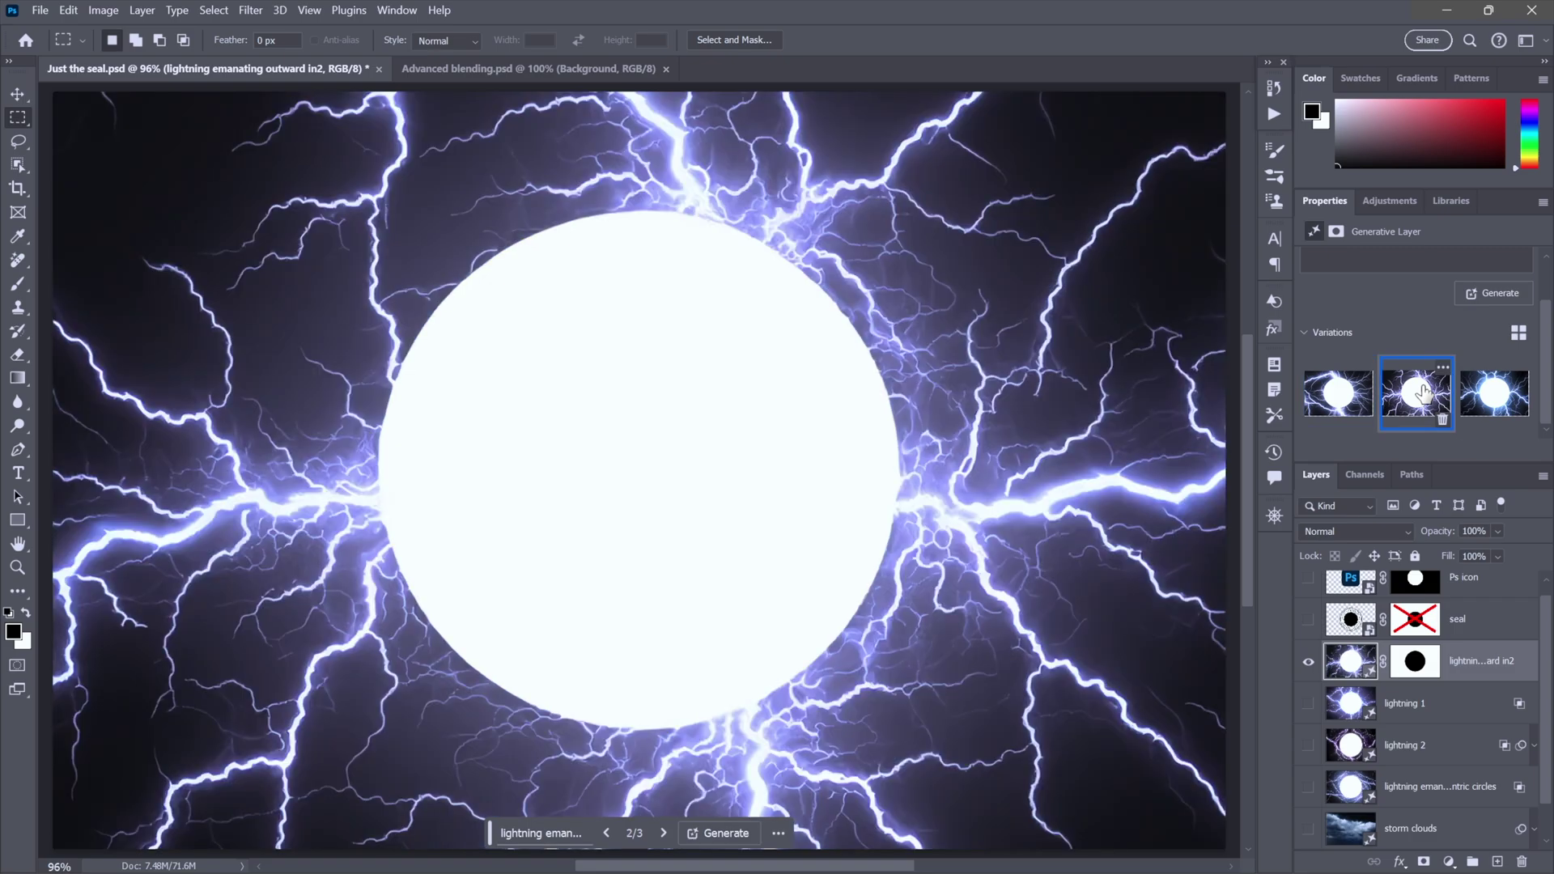
left_click(1495, 402)
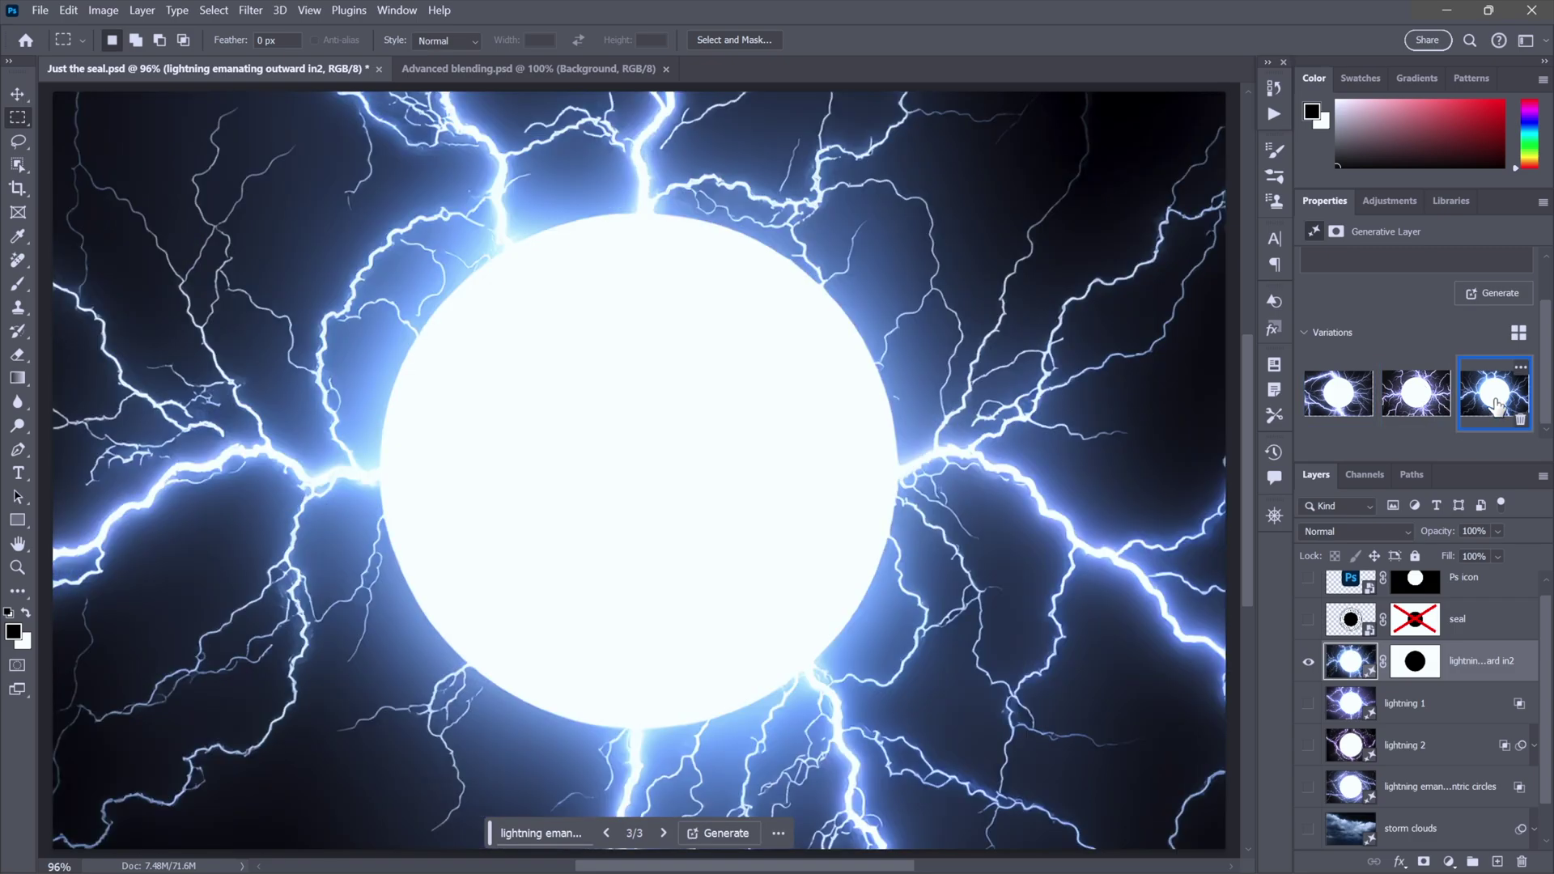
left_click(1406, 397)
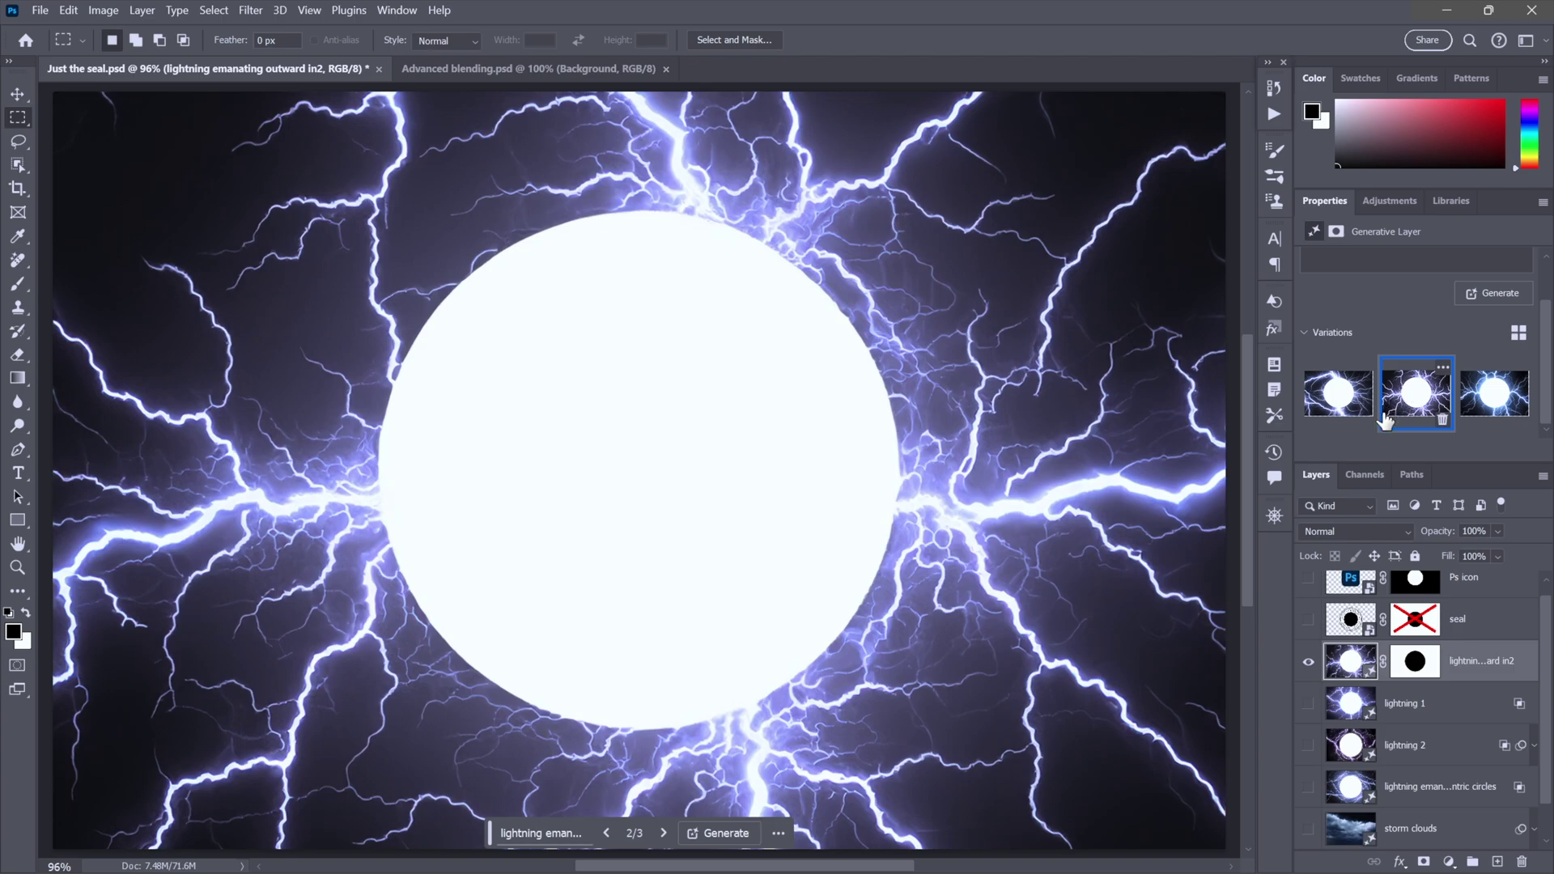
- Delete the new layer's mask and show lightning 1, lightning 2 and concentric-circles layers
left_click(1414, 662)
key("Delete")
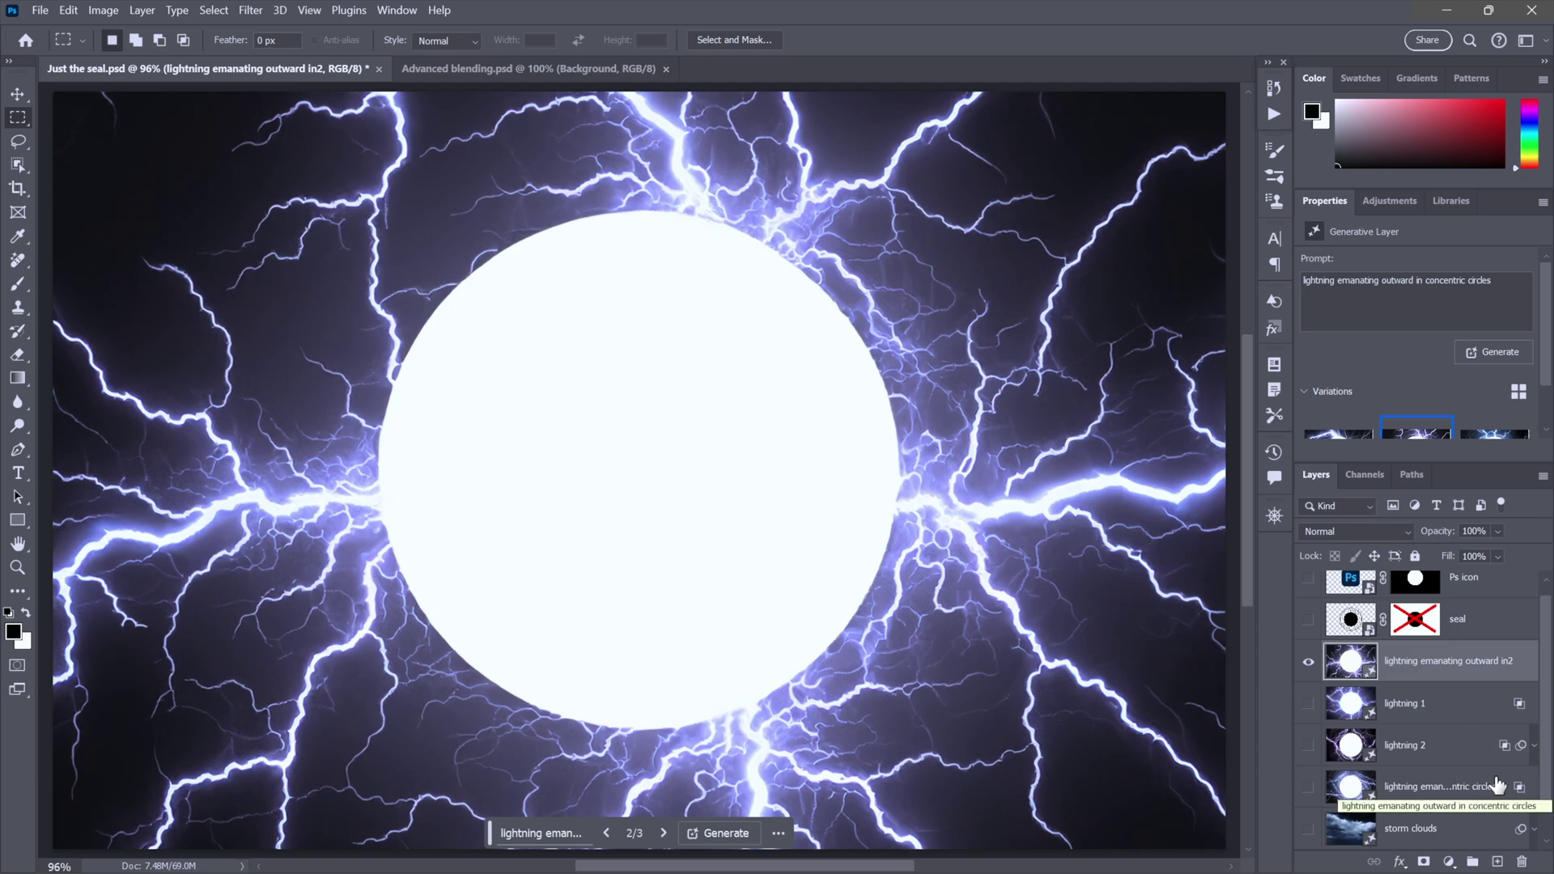
left_click_drag(1308, 703, 1307, 842)
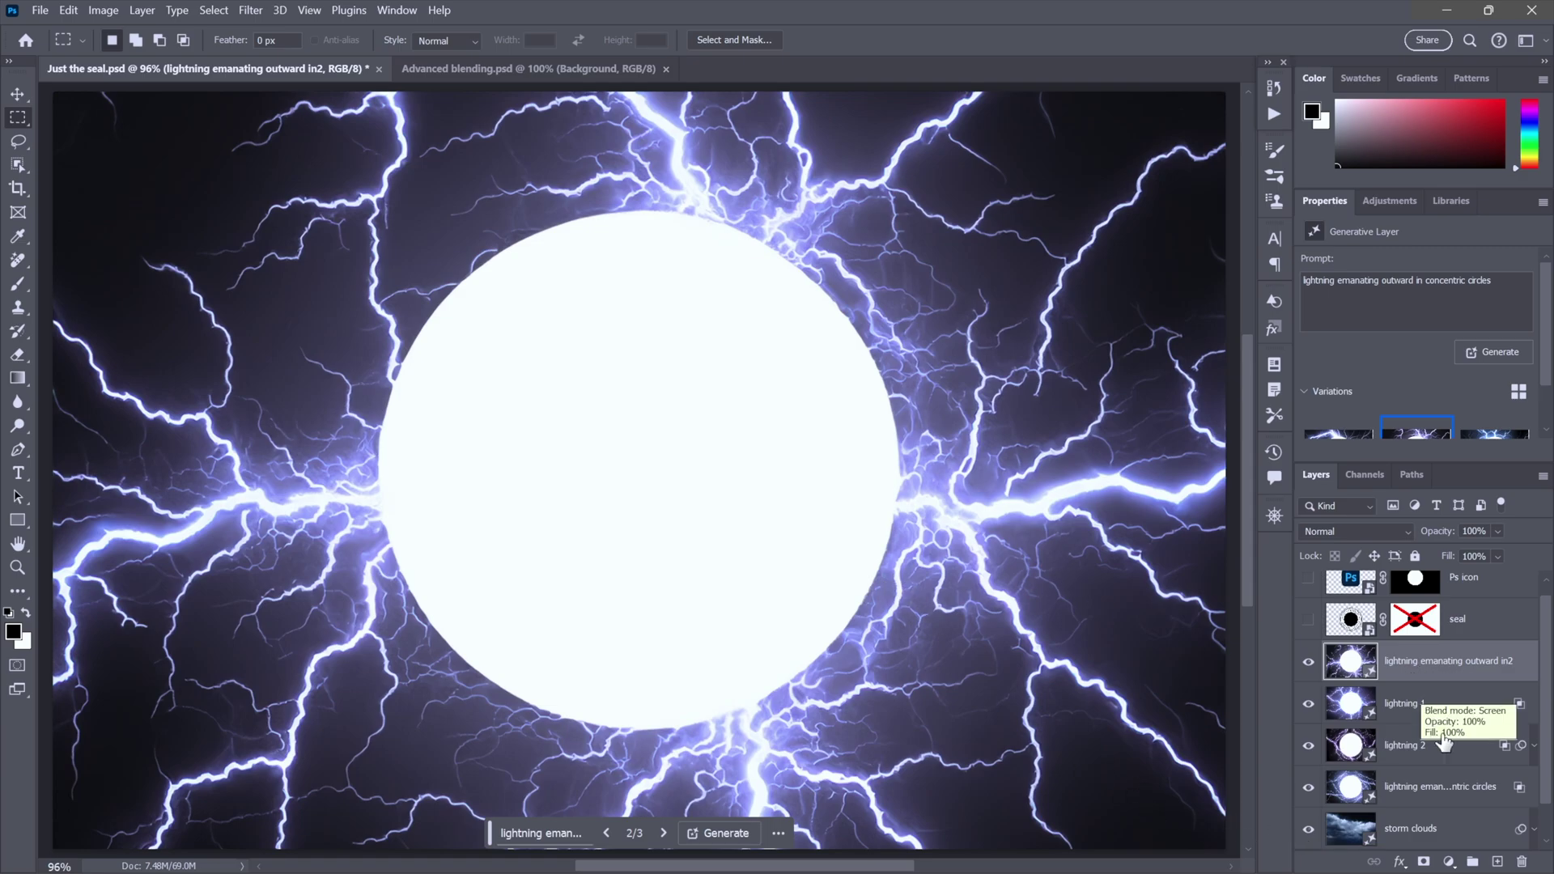
- Copy the concentric-circles layer's style and paste it onto the new lightning layer
right_click(1525, 794)
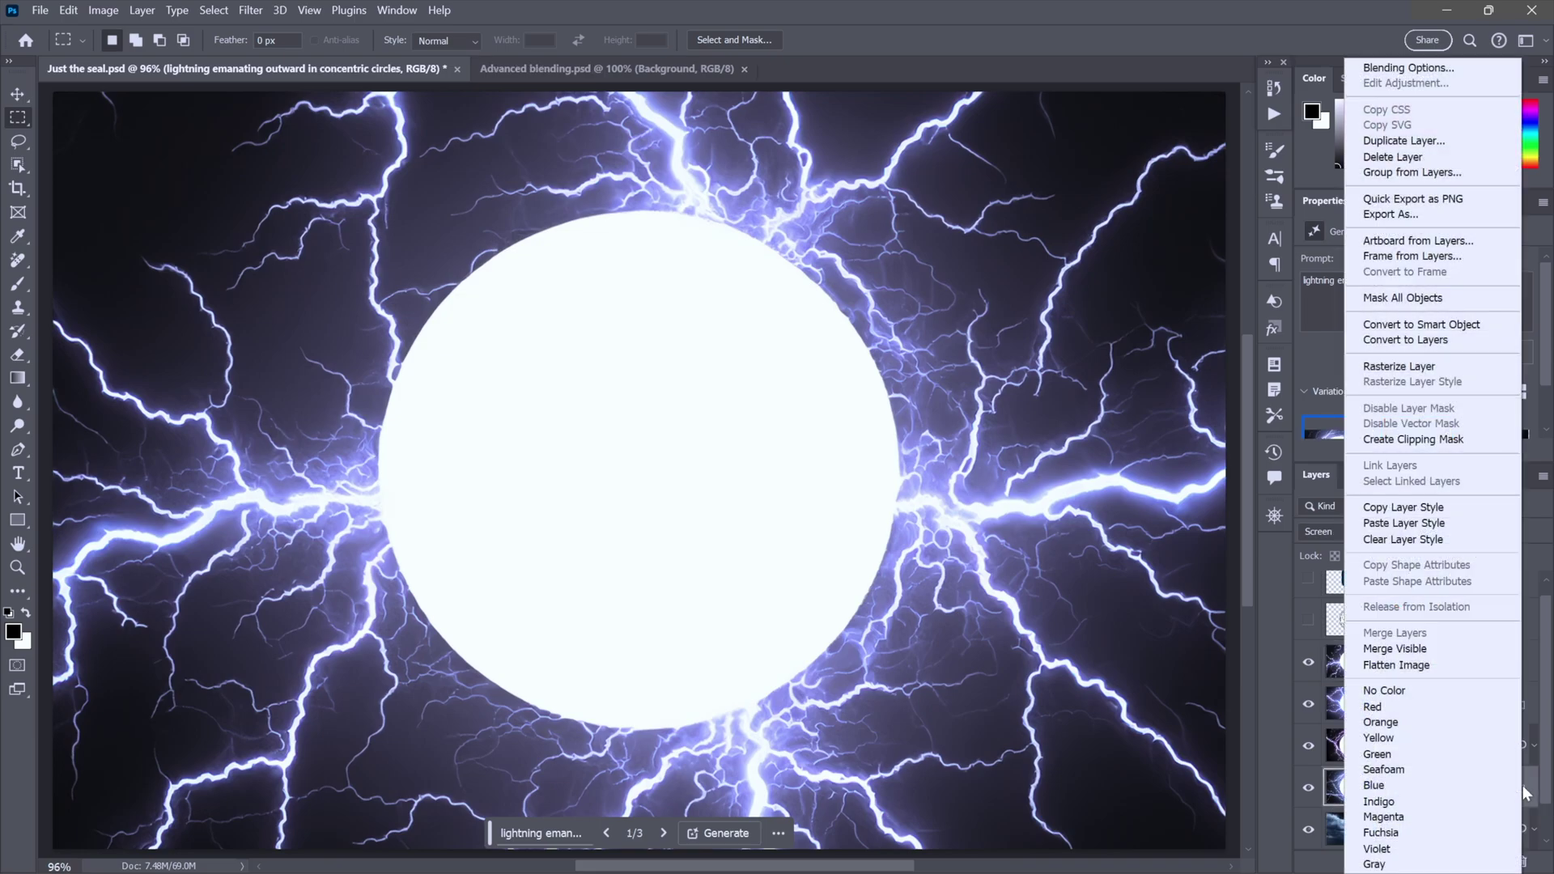
left_click(1525, 794)
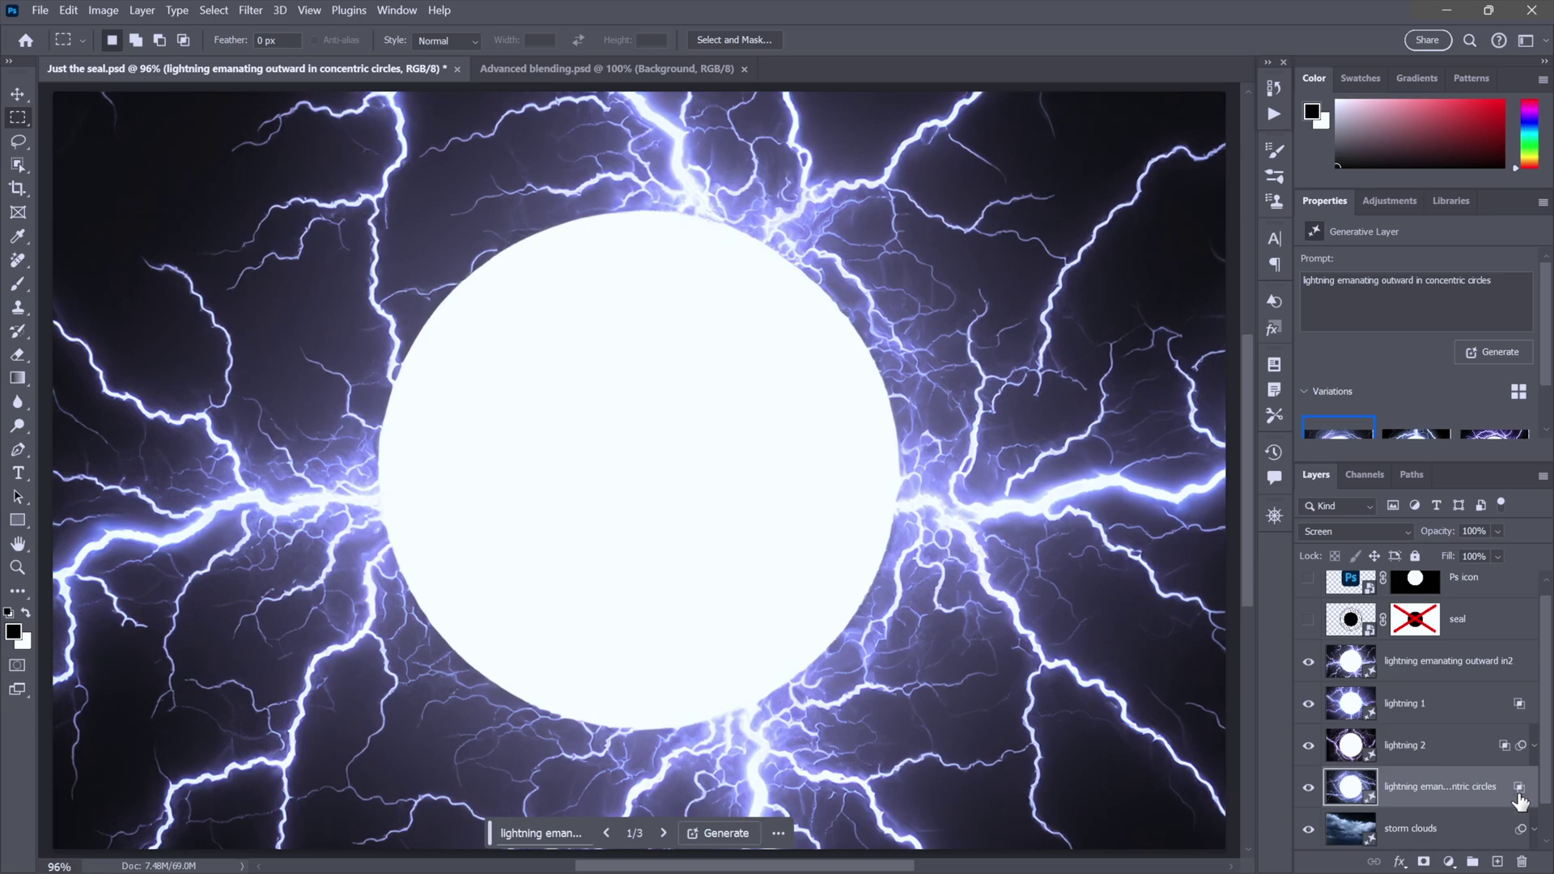
right_click(1520, 797)
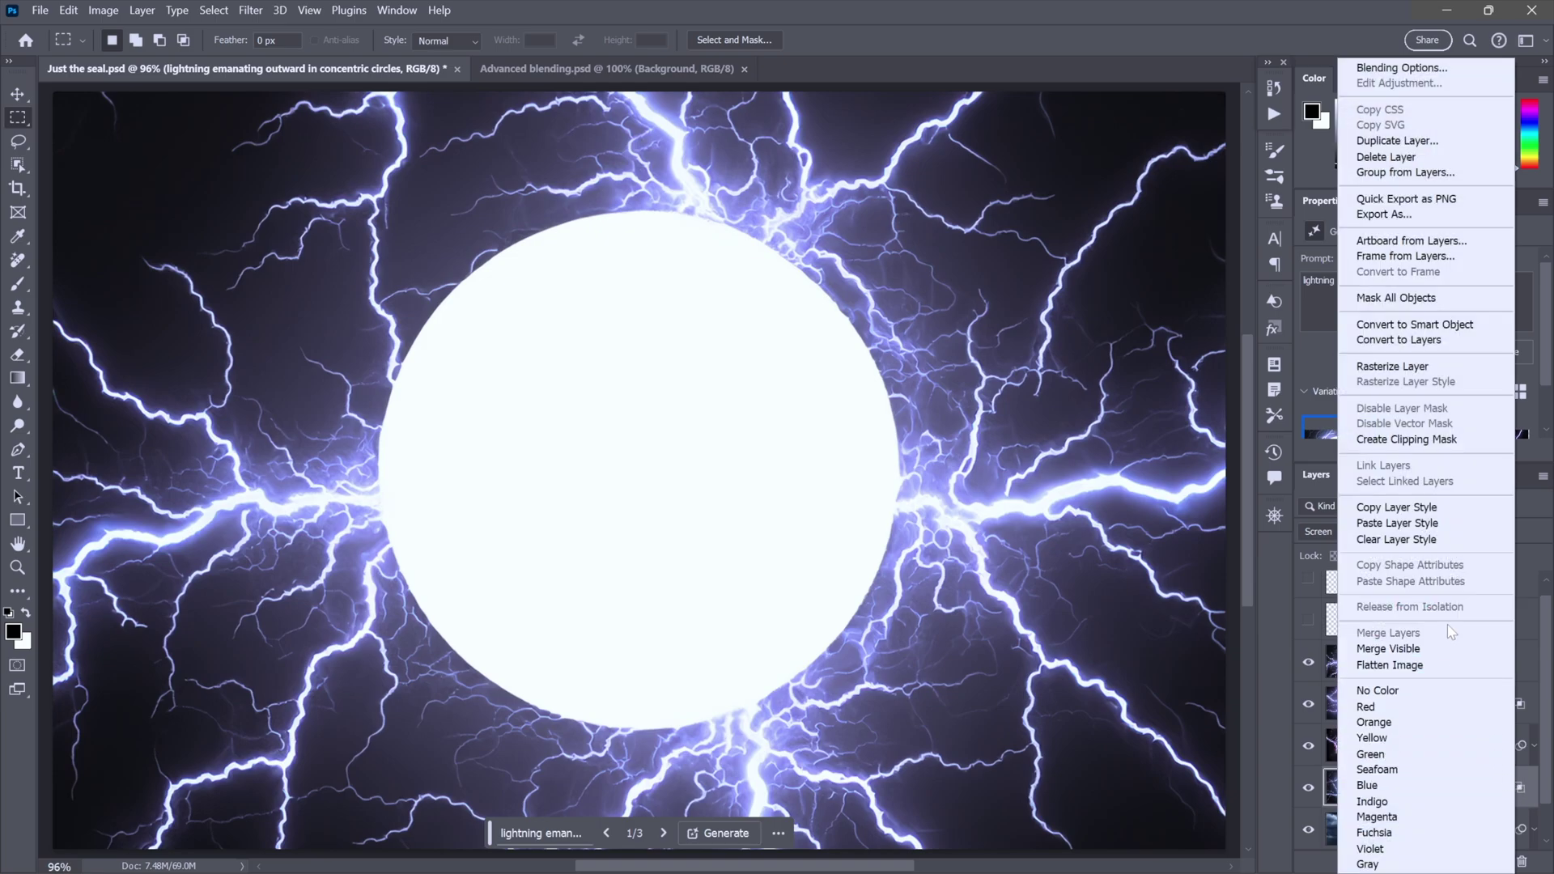
left_click(1445, 514)
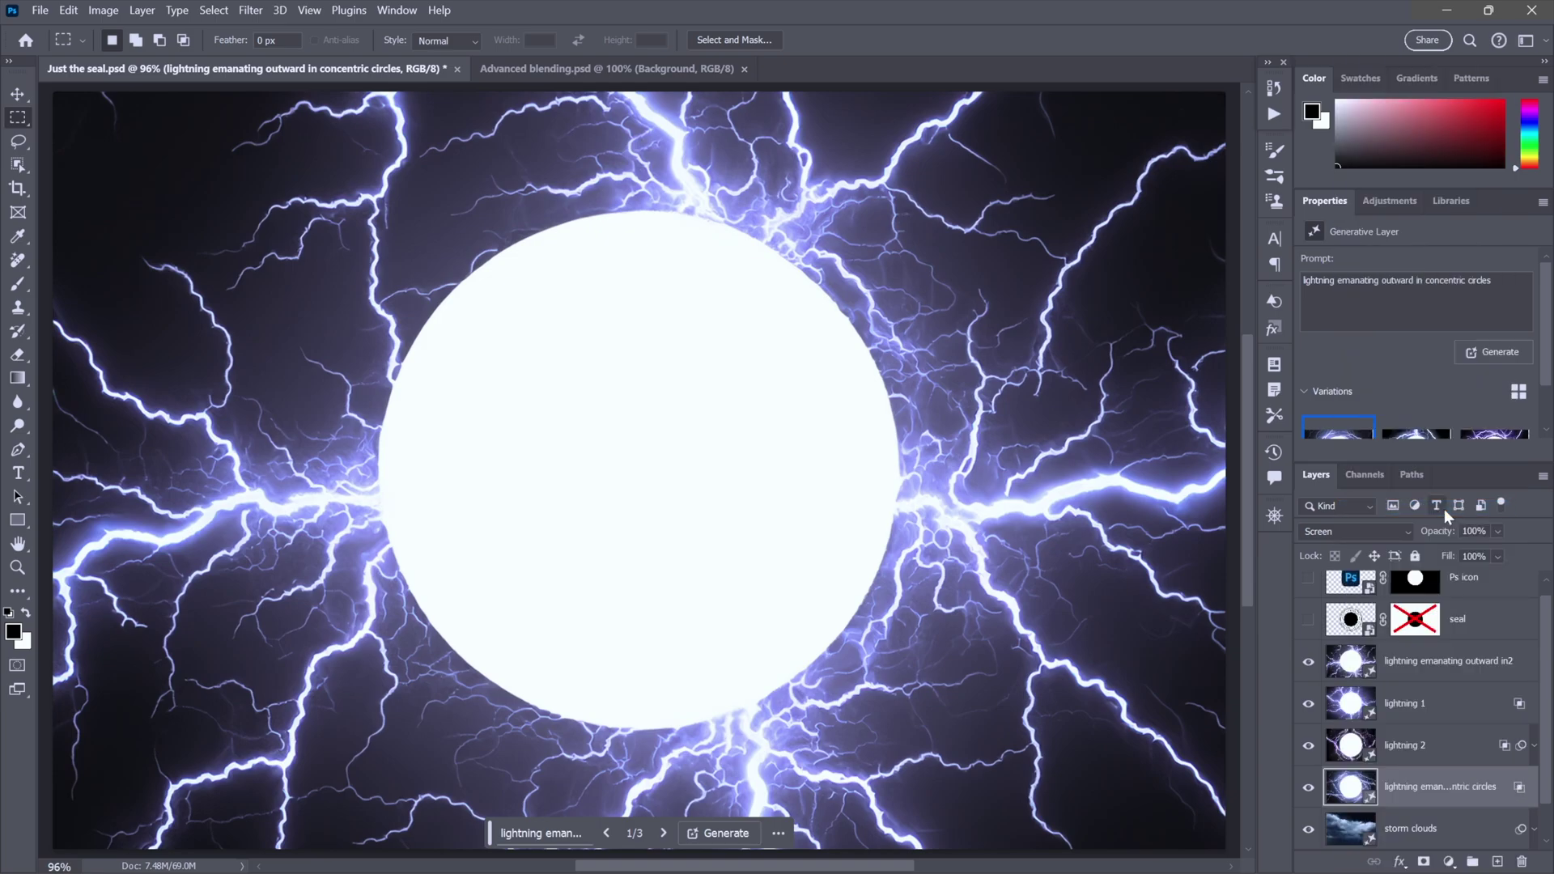
left_click(1484, 682)
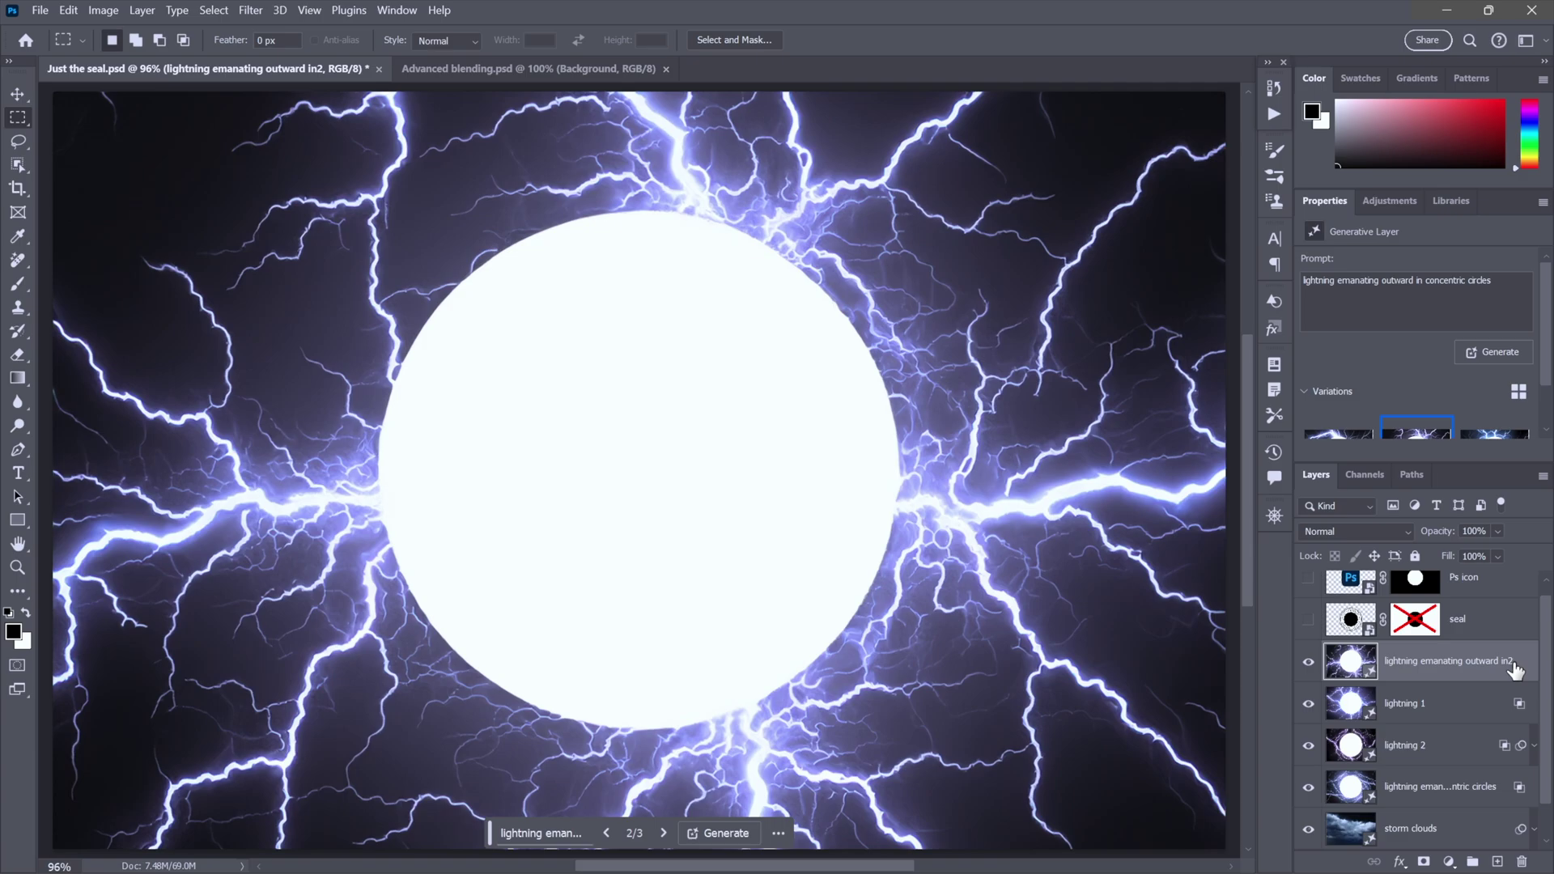
right_click(1501, 671)
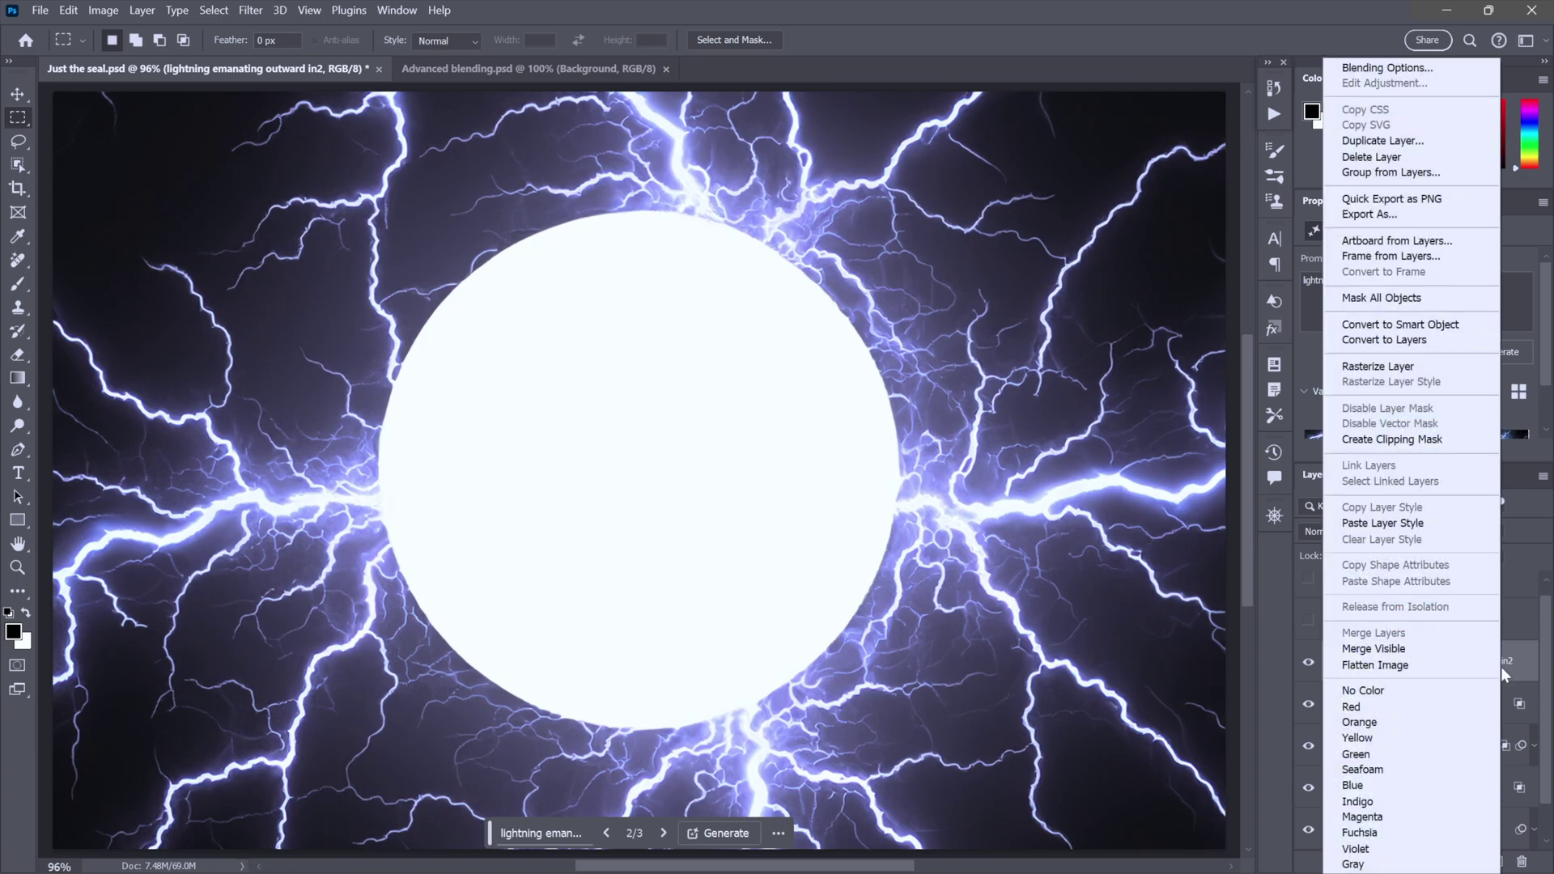
left_click(1441, 525)
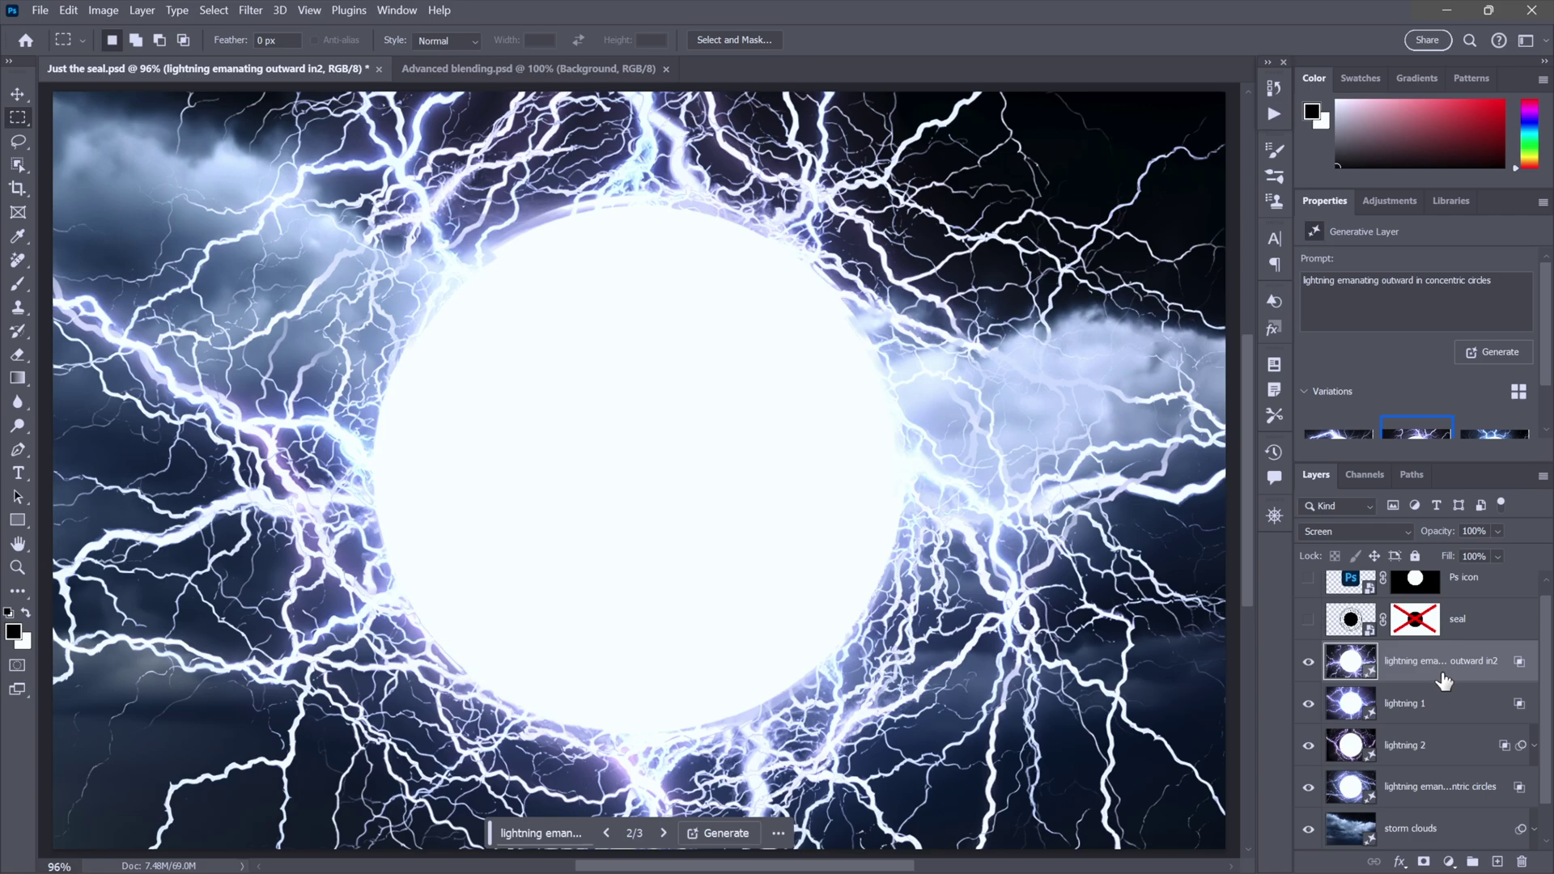
- Preview variation 1, then switch the new lightning layer to variation 3 of 3
scroll(1550, 387, "down", 2)
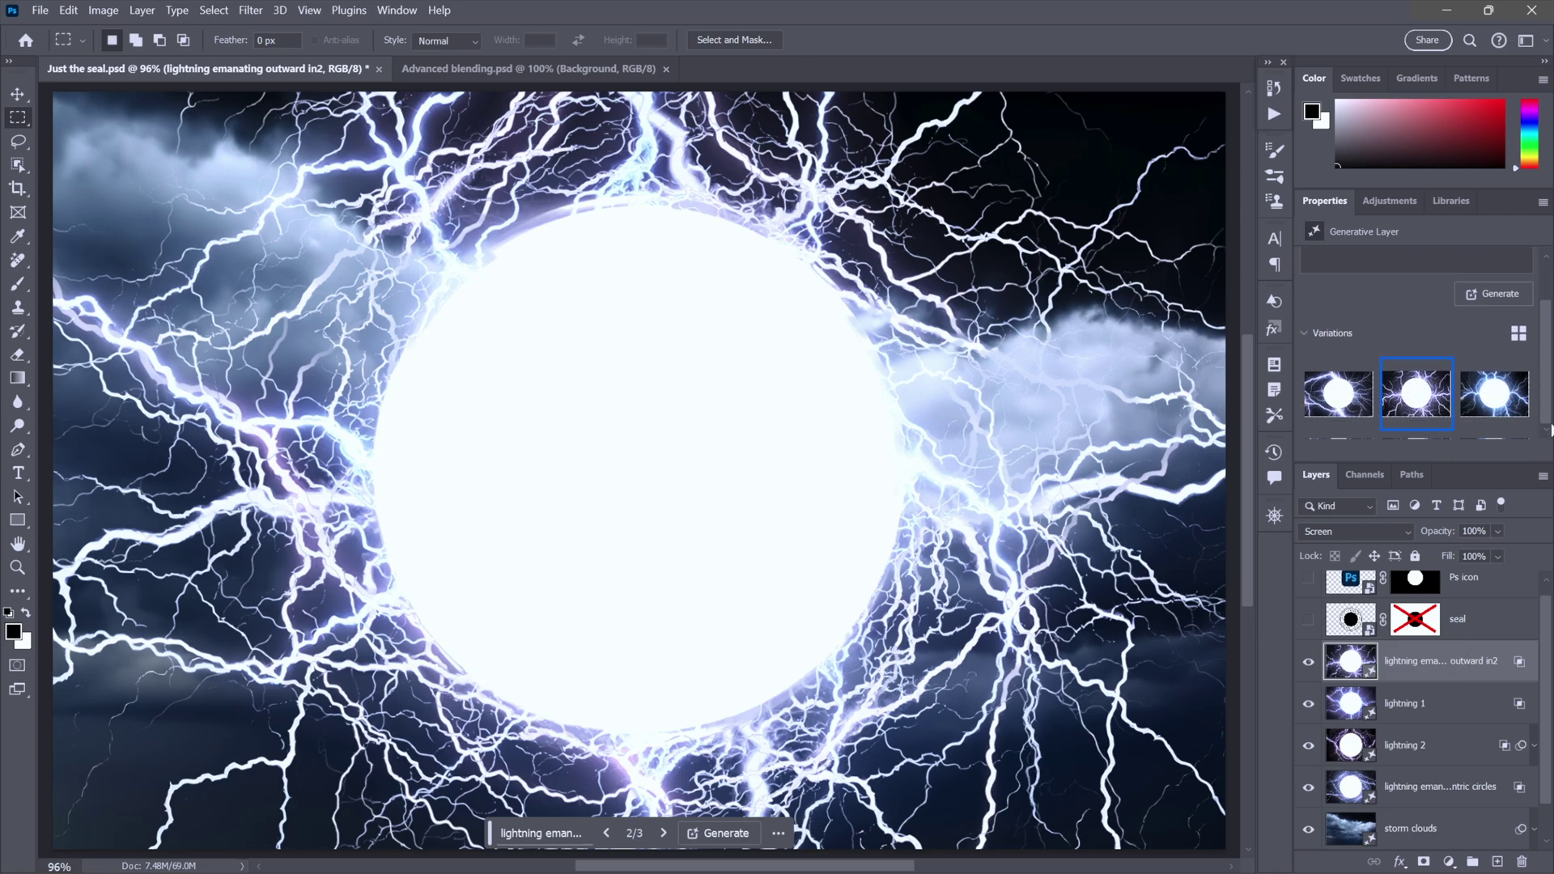
left_click(1337, 400)
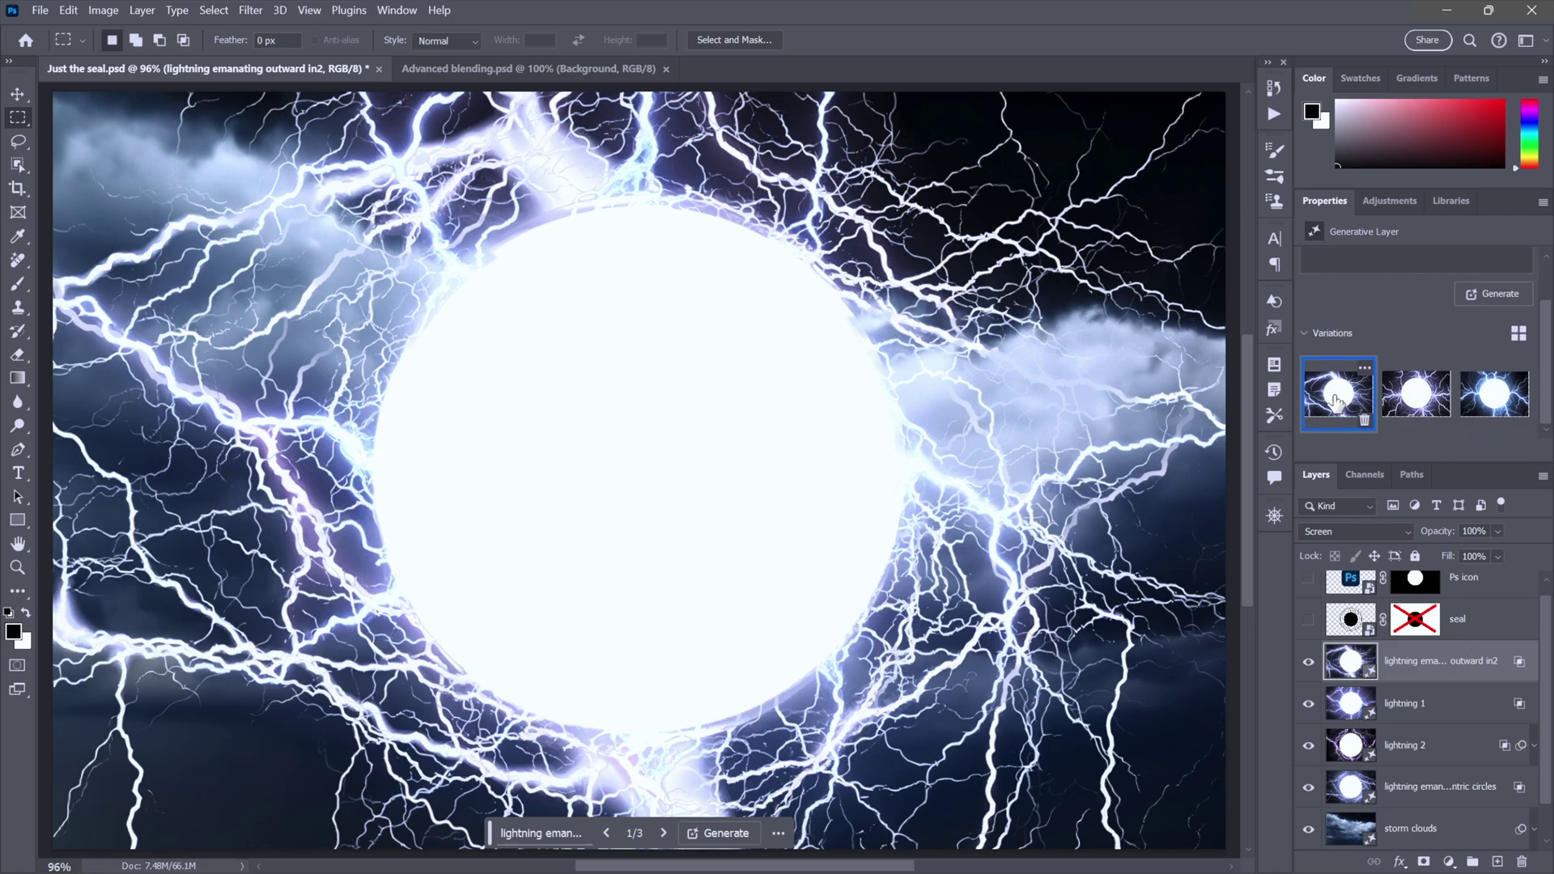
left_click(1491, 400)
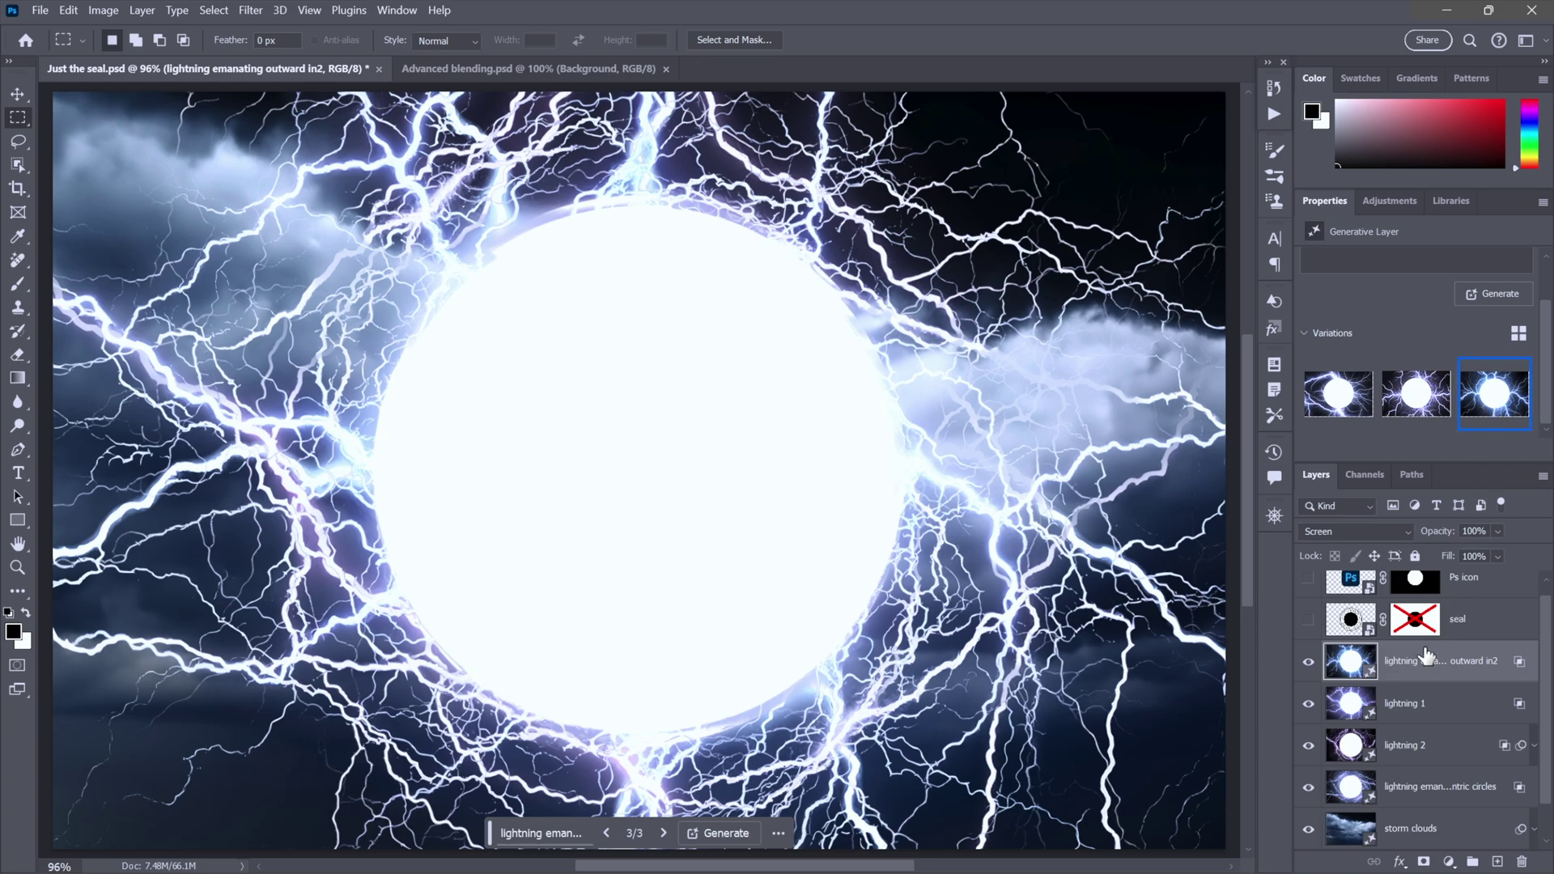
- Show the seal and Ps icon layers, then make the seal layer active
left_click(1307, 620)
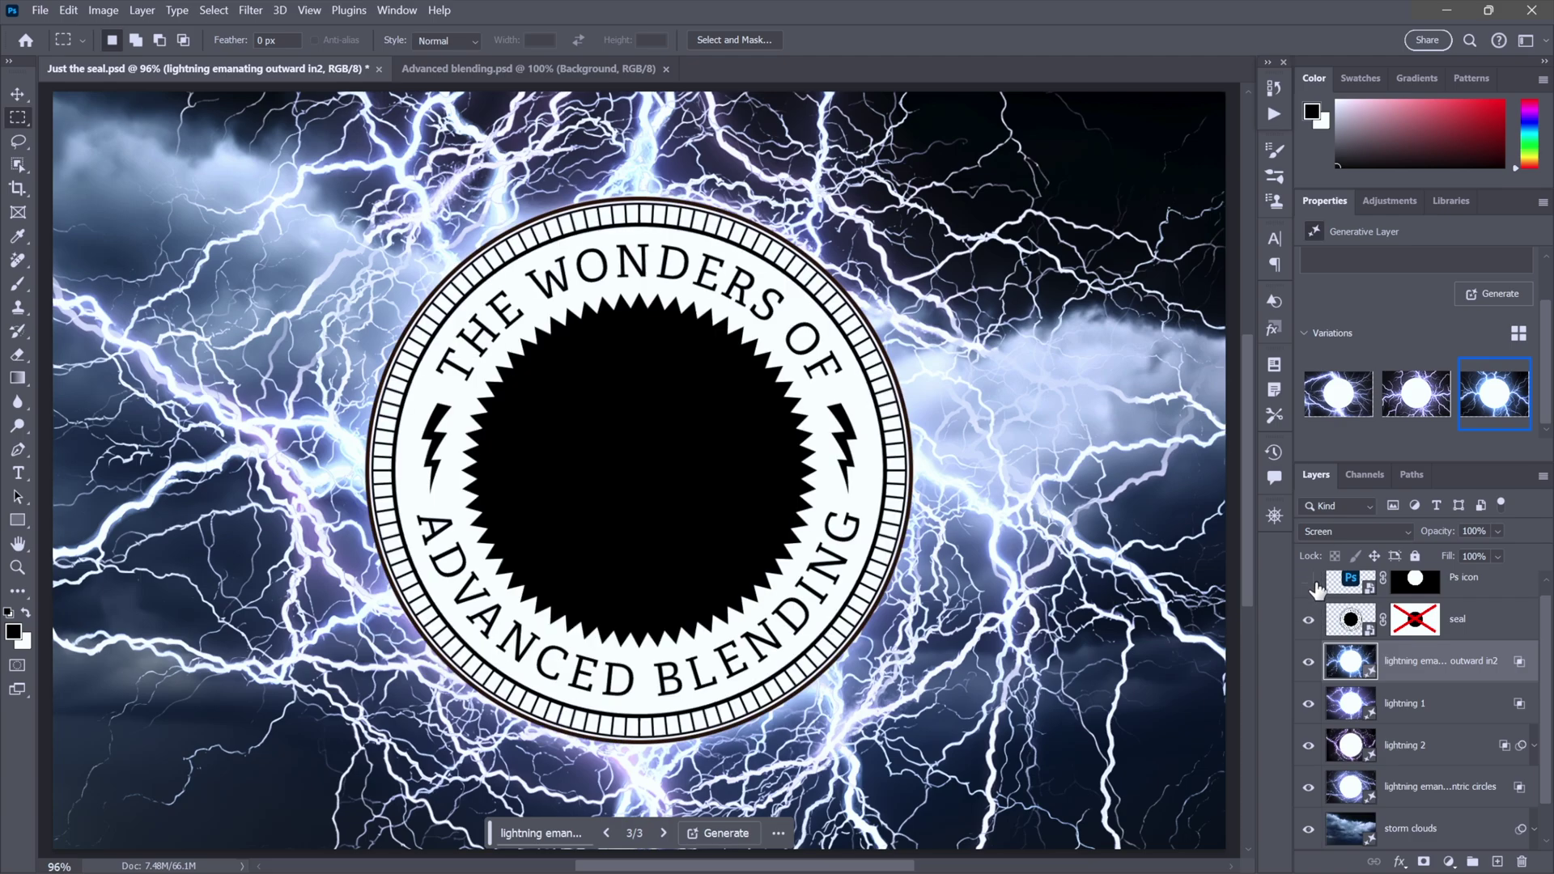
left_click(1308, 580)
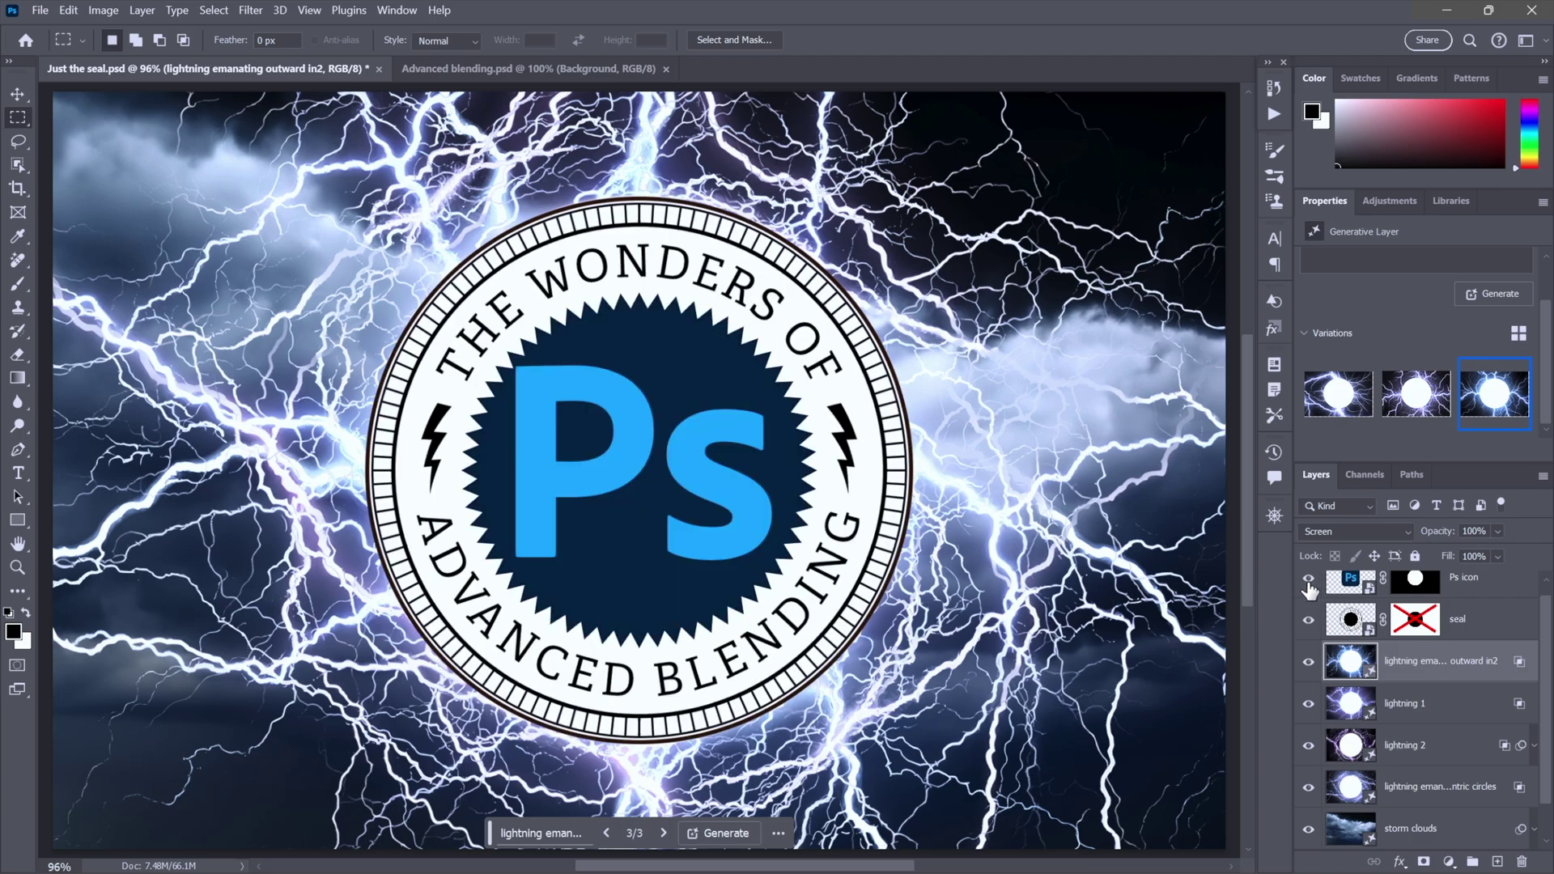
left_click(1350, 623)
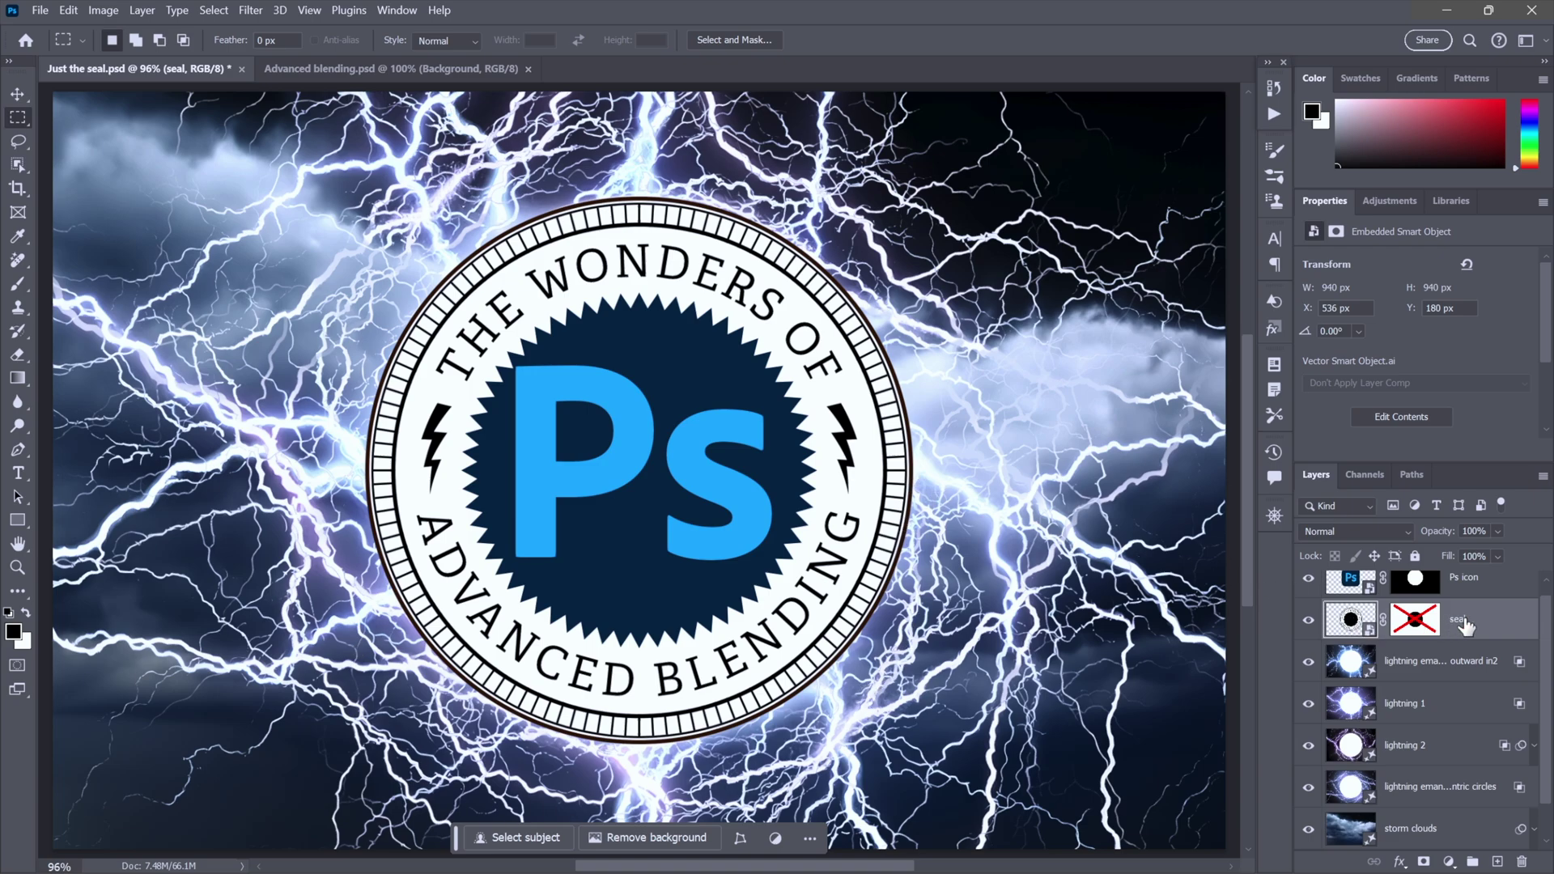
- Add an Outer Glow to the seal layer and enlarge its size to 68 px
left_click(1400, 863)
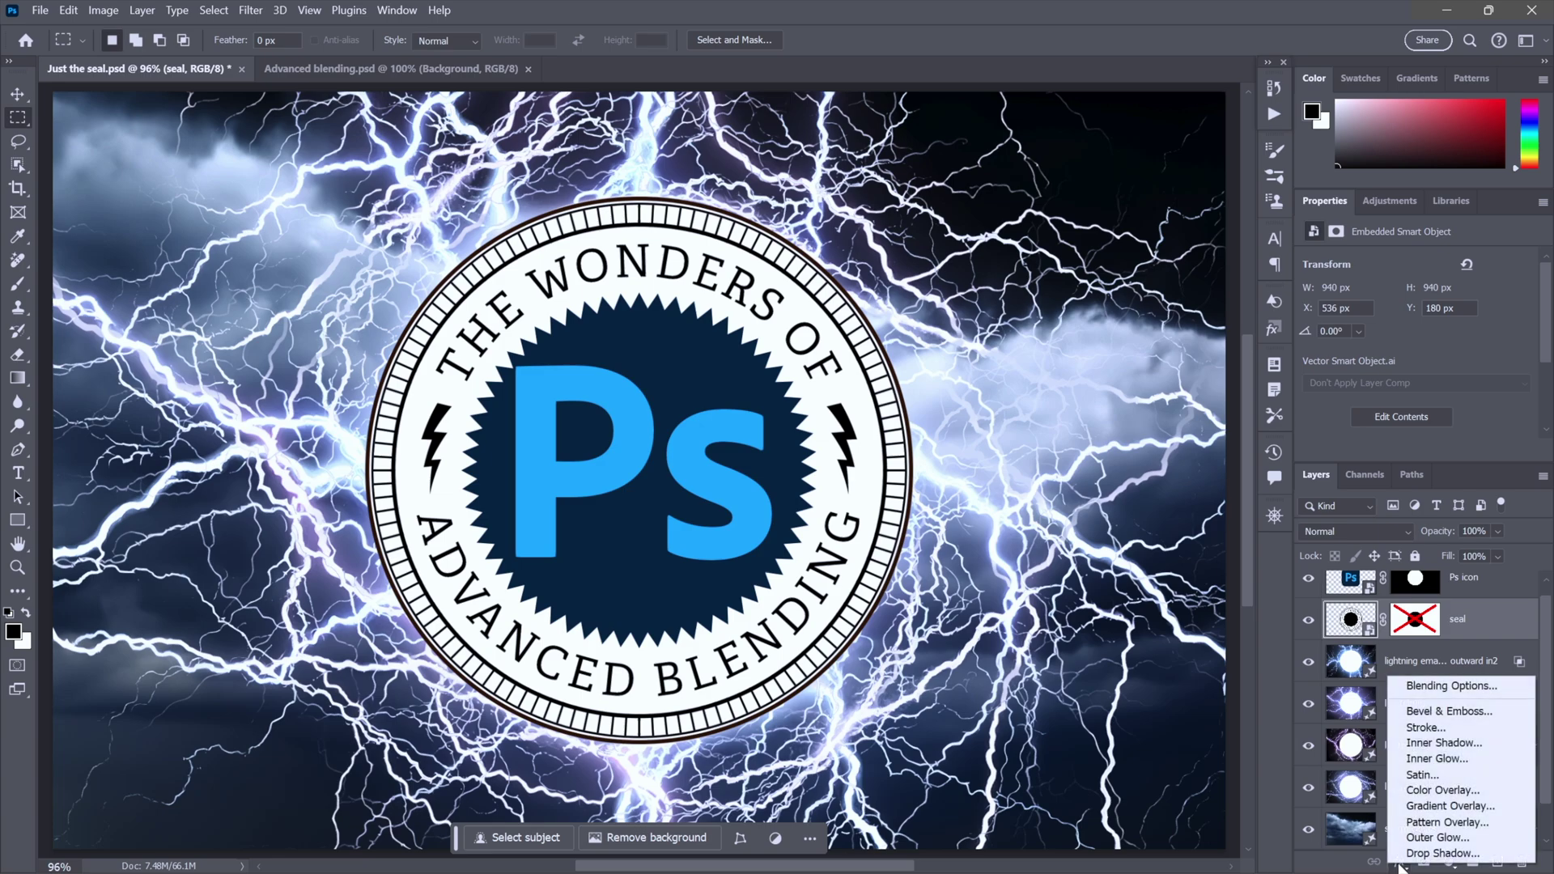
left_click(1469, 840)
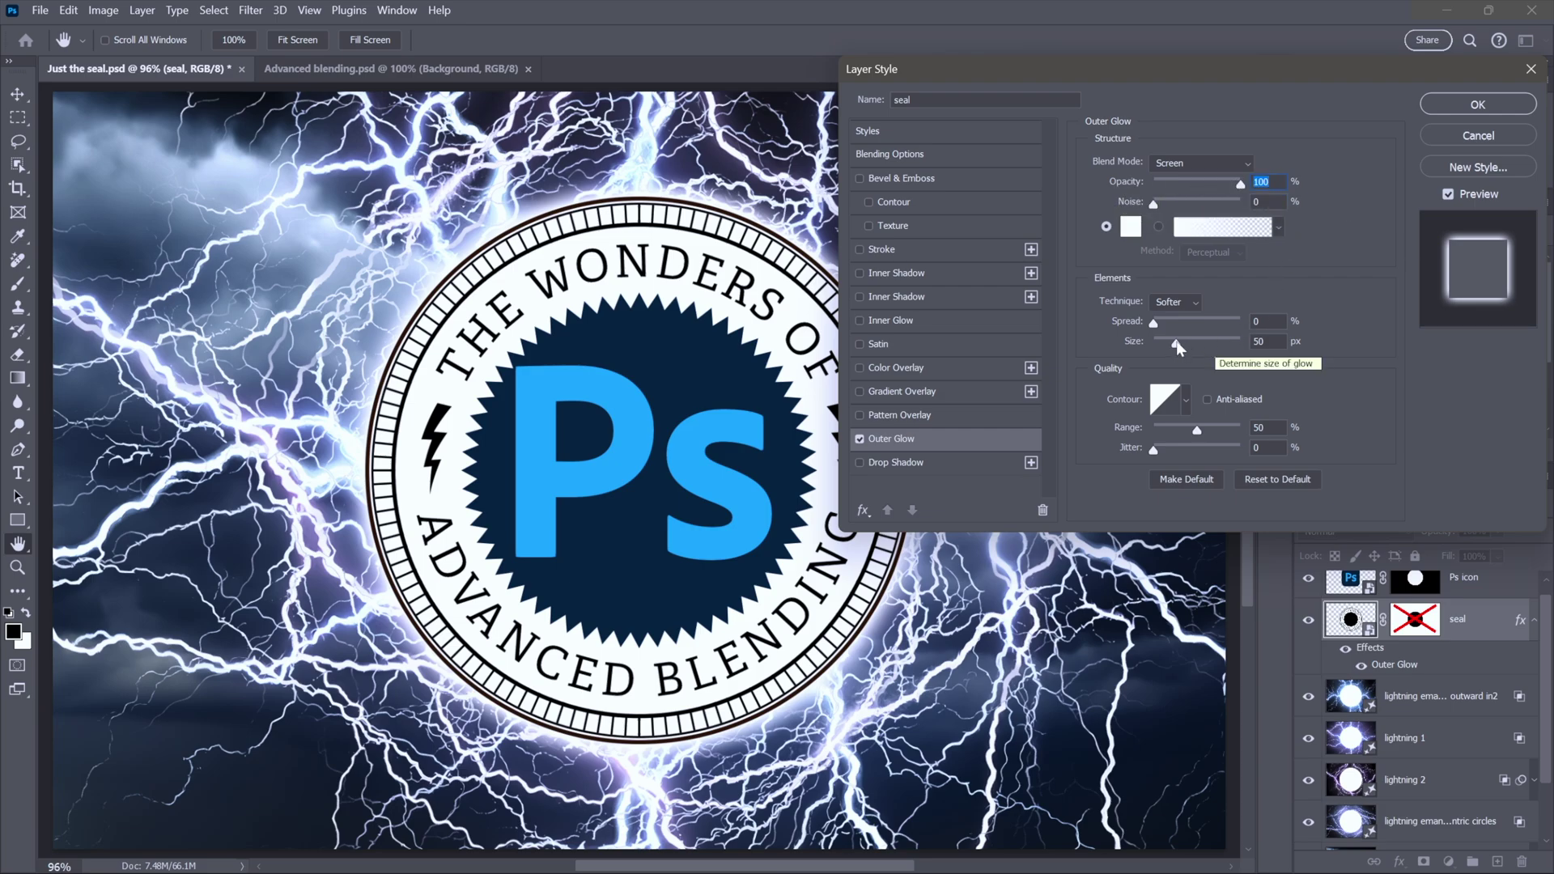
mouse_move(1177, 343)
left_mouse_down()
mouse_move(1228, 342)
mouse_move(1179, 341)
left_mouse_up()
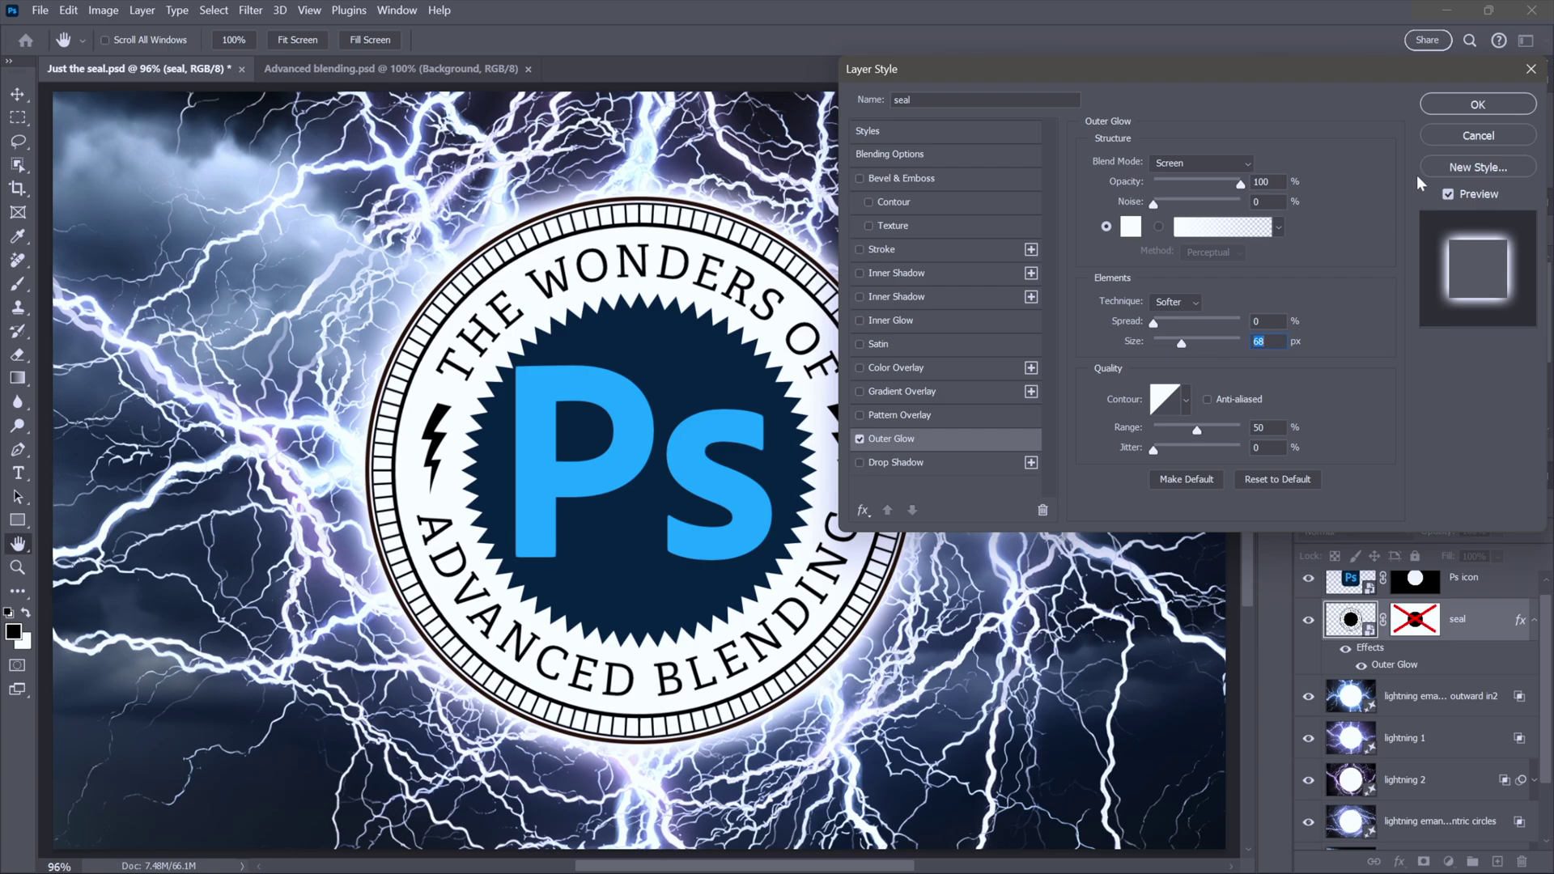
left_click(1435, 104)
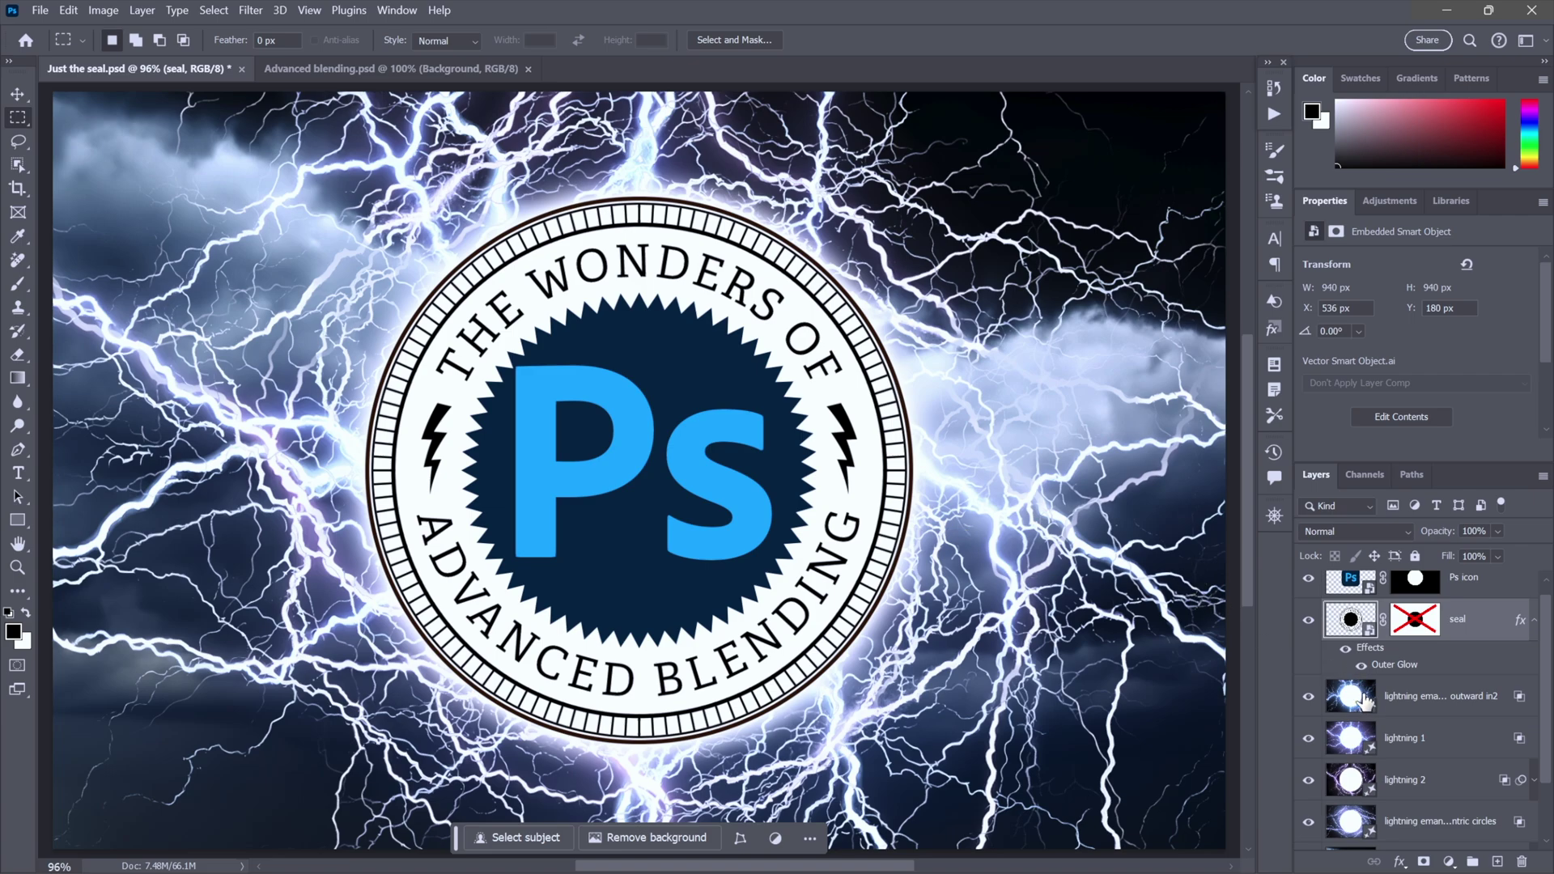
left_click_drag(1365, 698, 1366, 701)
key("ctrl+Tab")
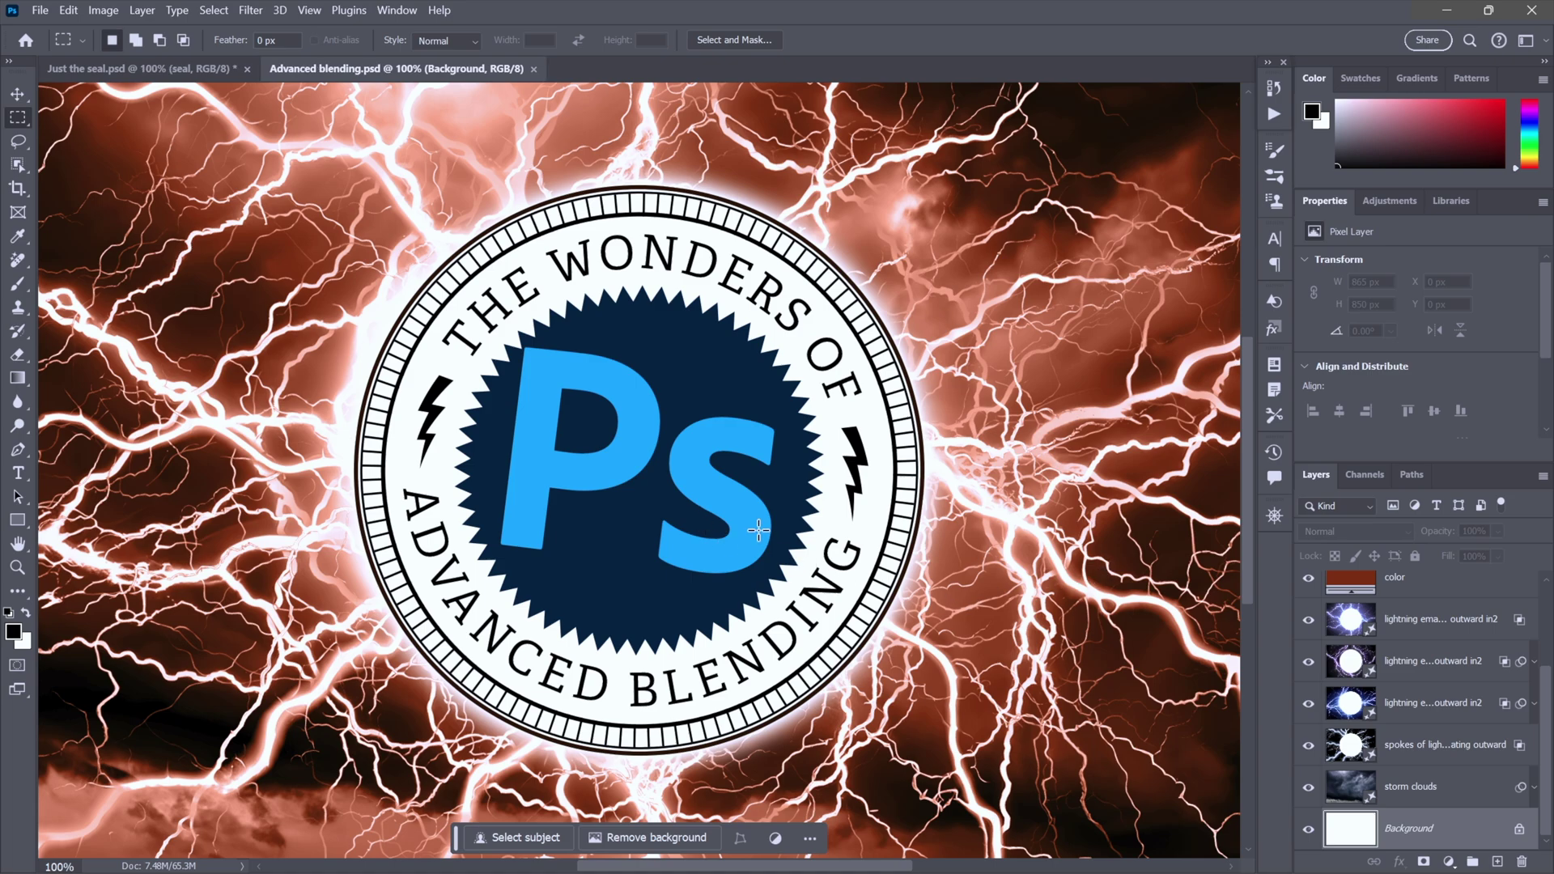
key("ctrl+Tab")
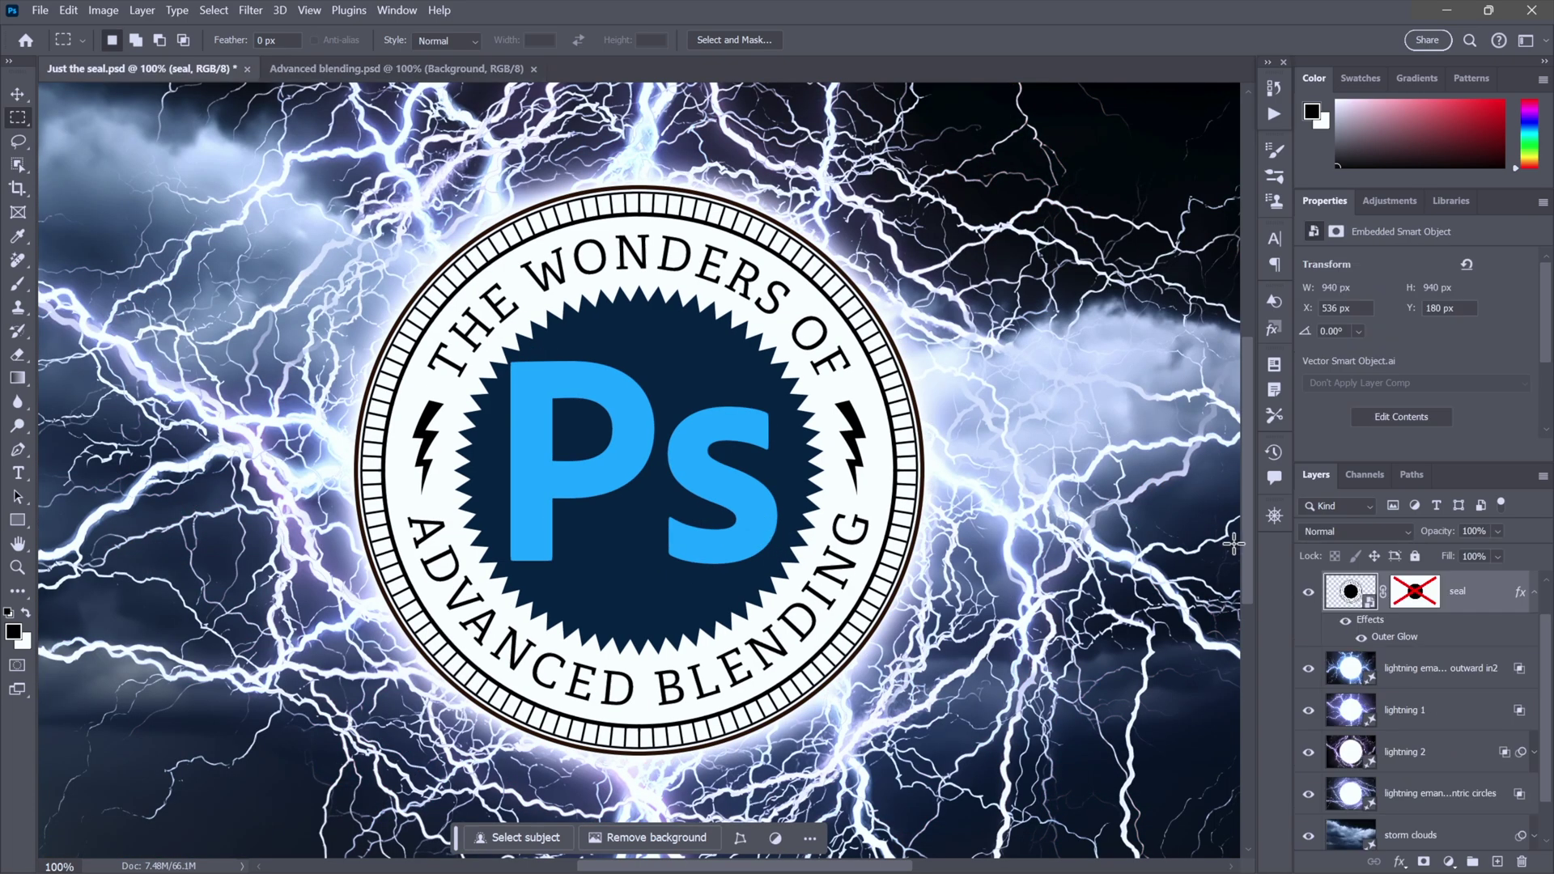
- Add a Solid Color fill above the top lightning layer, sampled from the Ps logo blue with S 100, B 50
left_click(1366, 679)
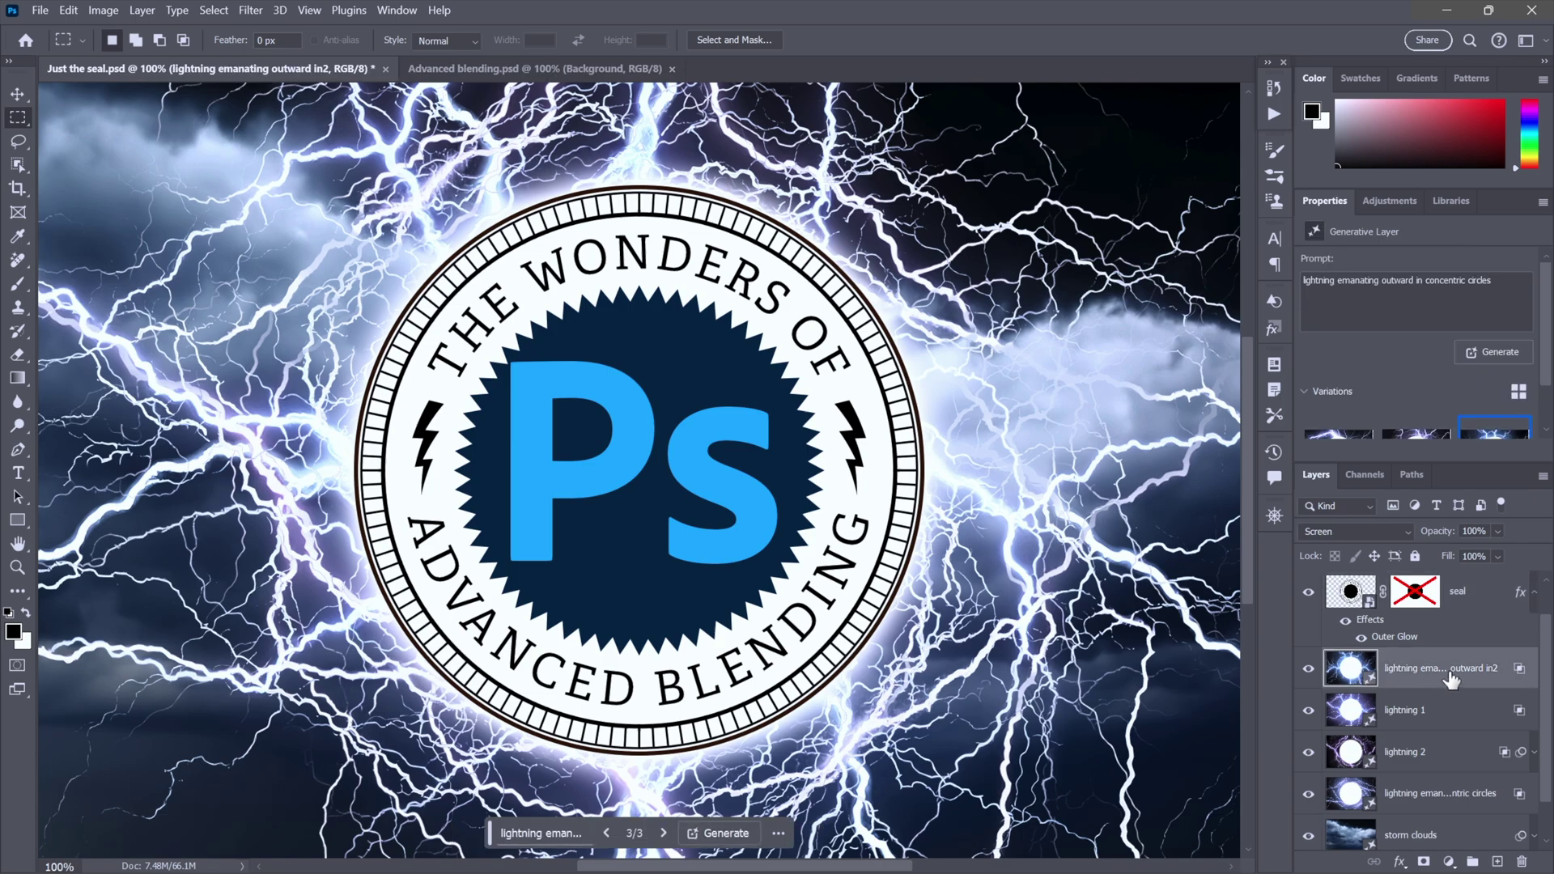
left_click(1448, 863)
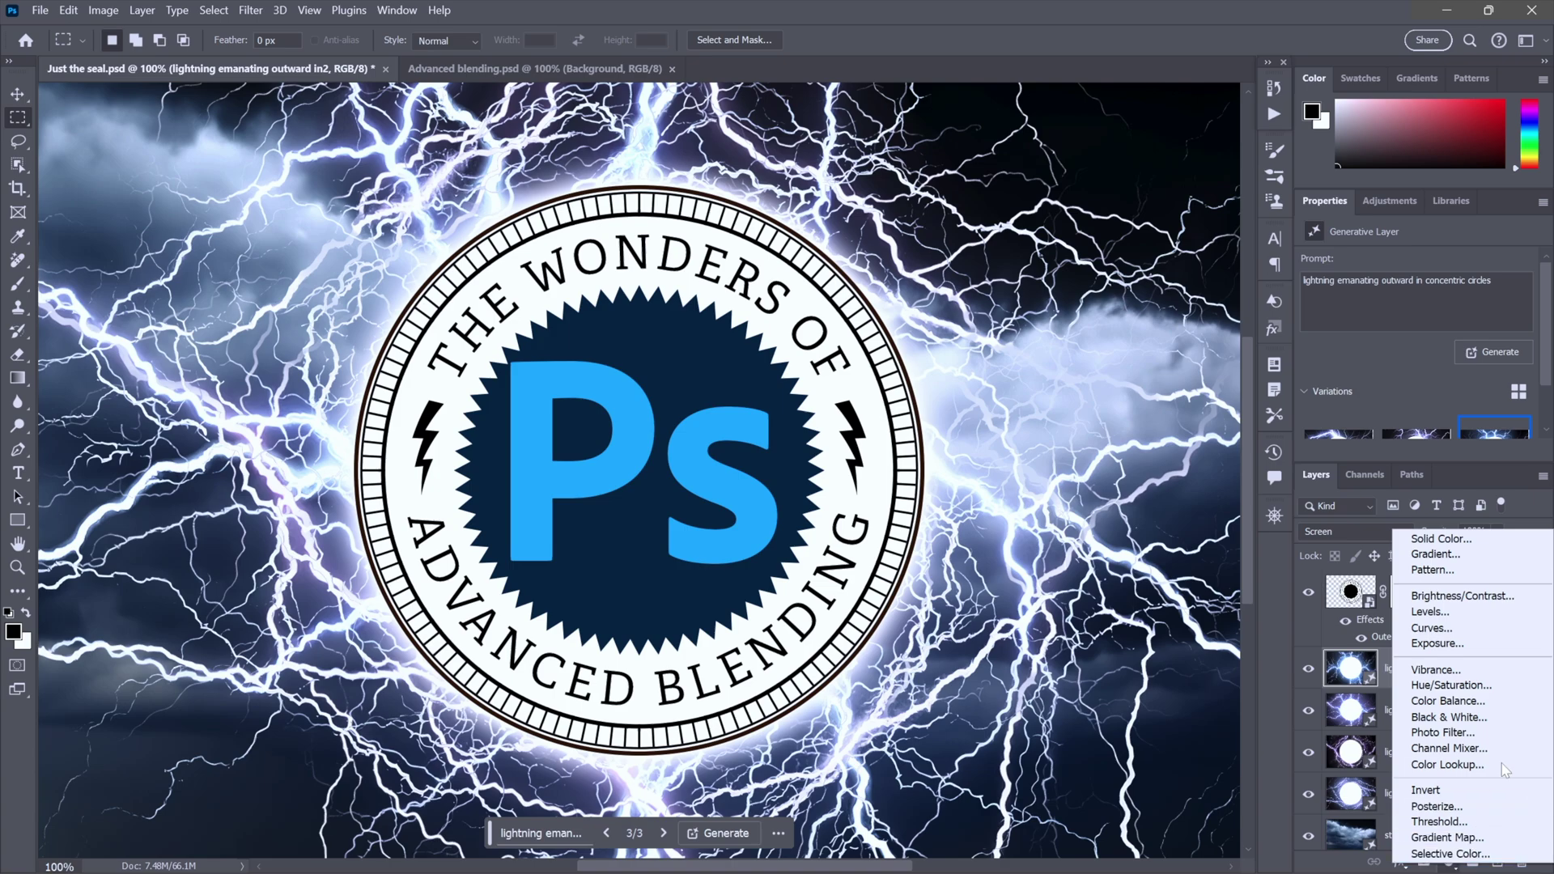
left_click(1494, 541)
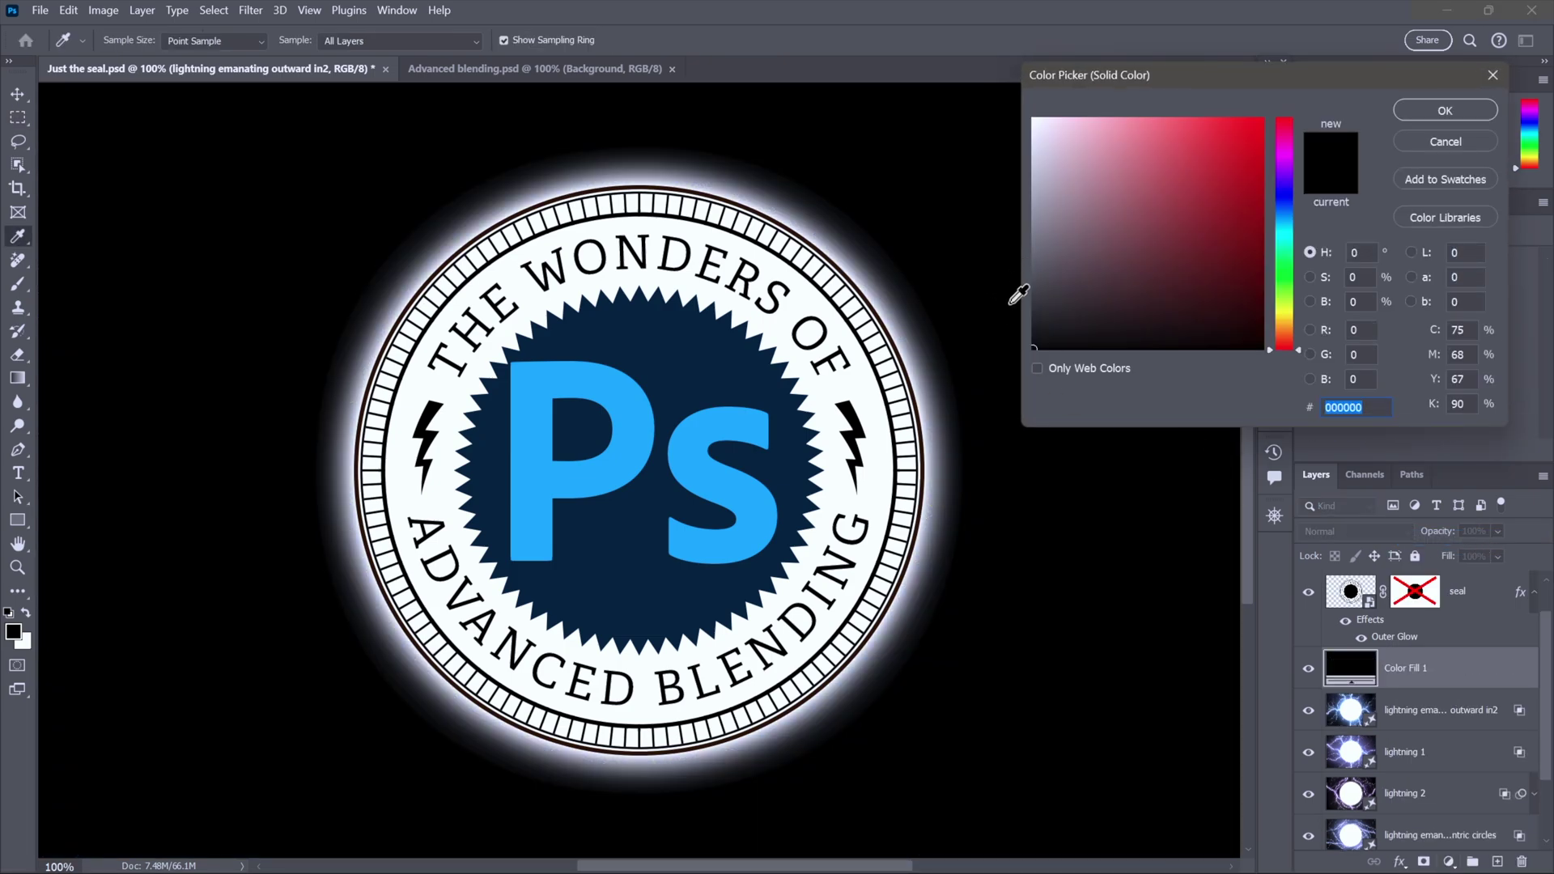
left_click(694, 468)
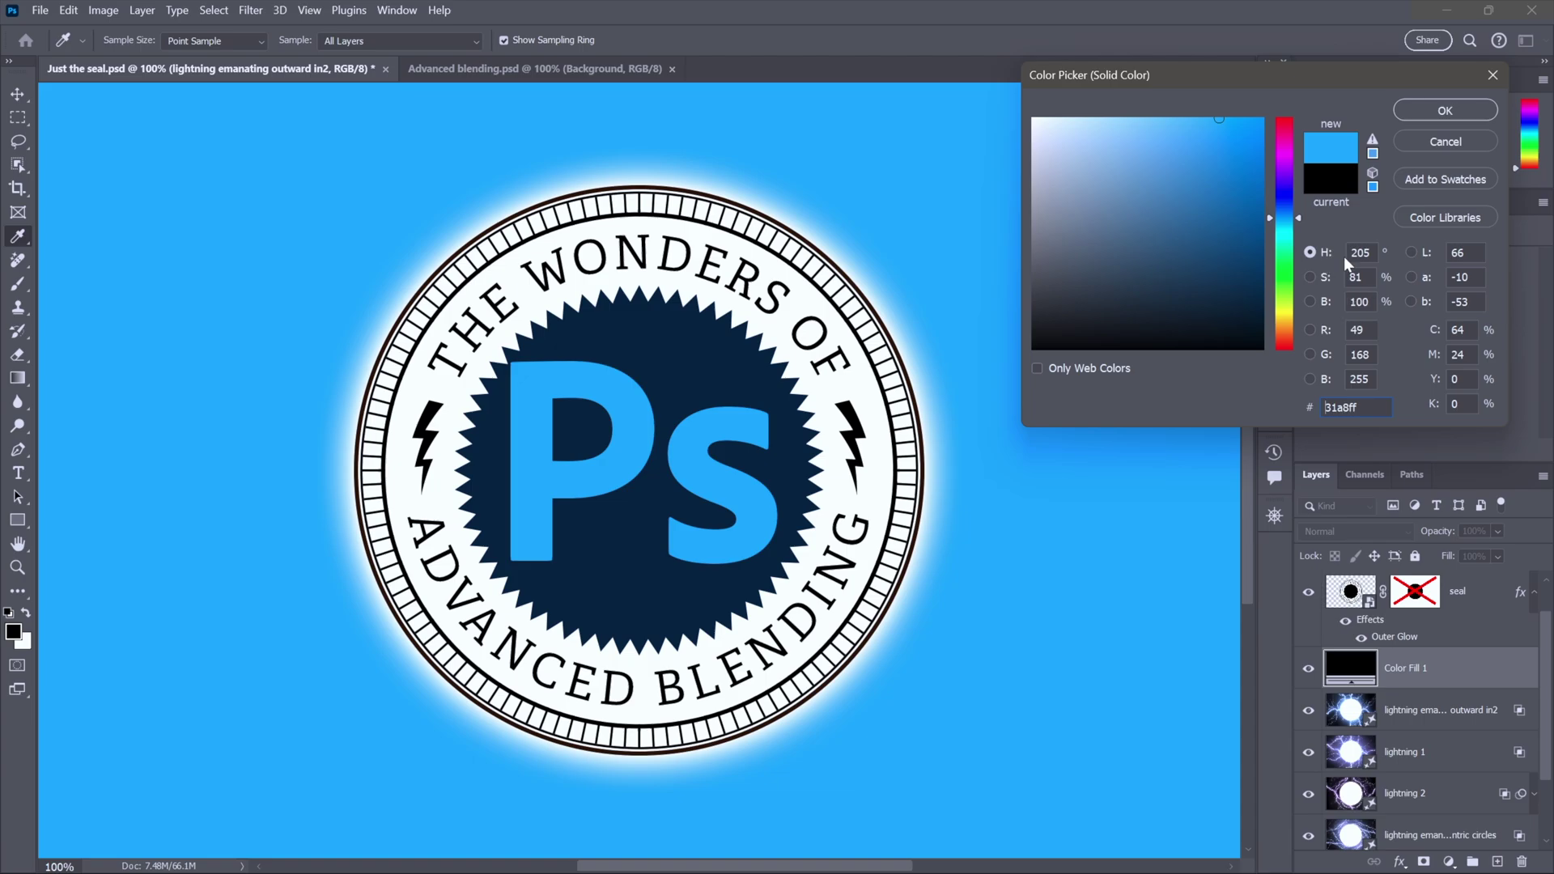
left_click(1355, 277)
type("100")
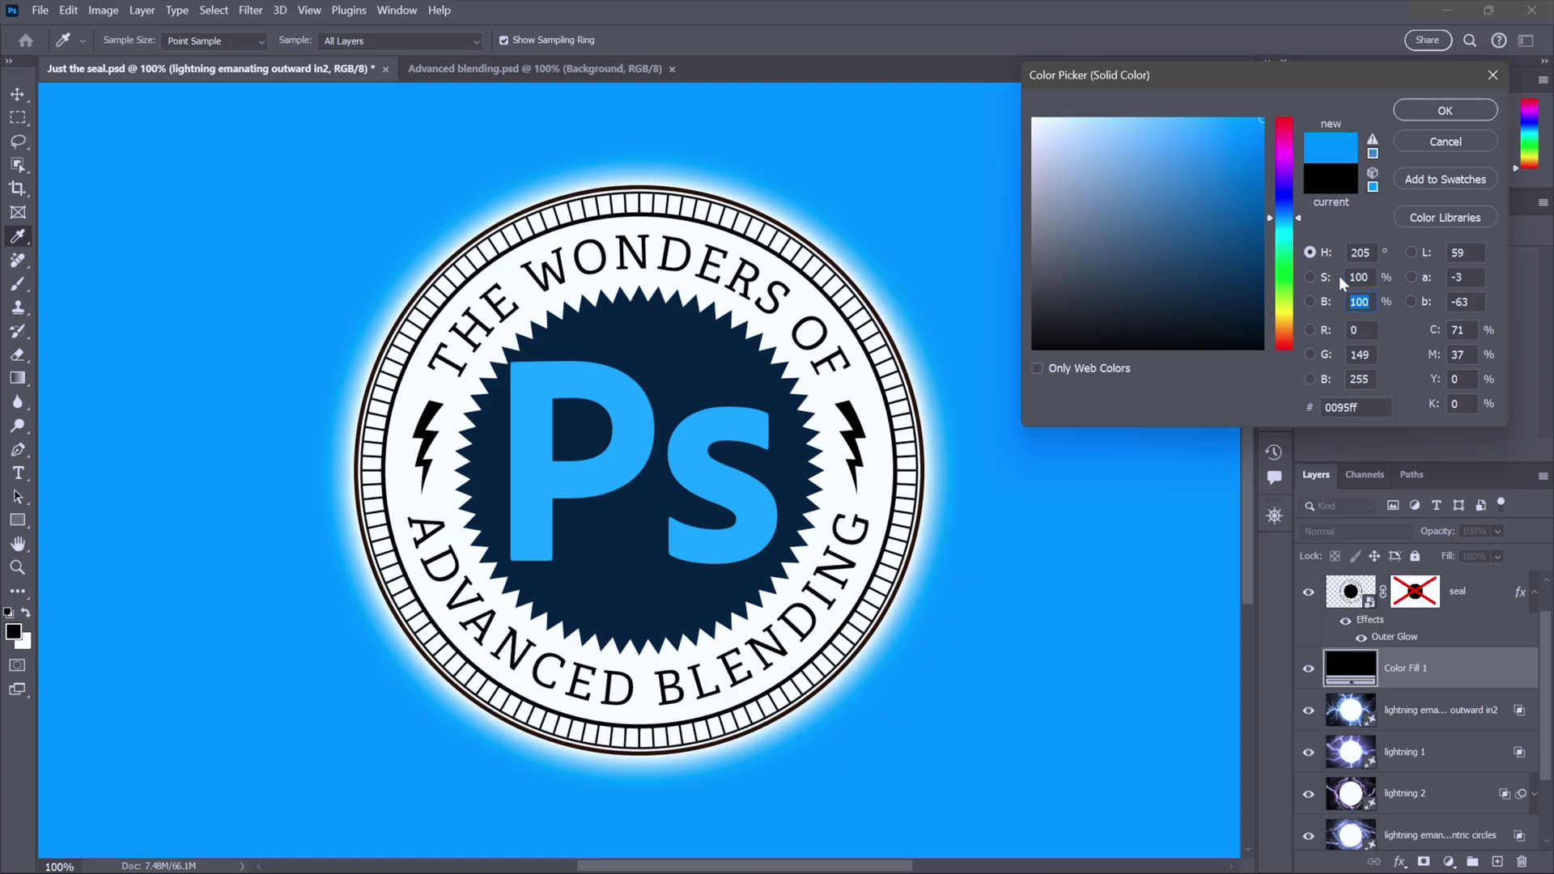
type("50")
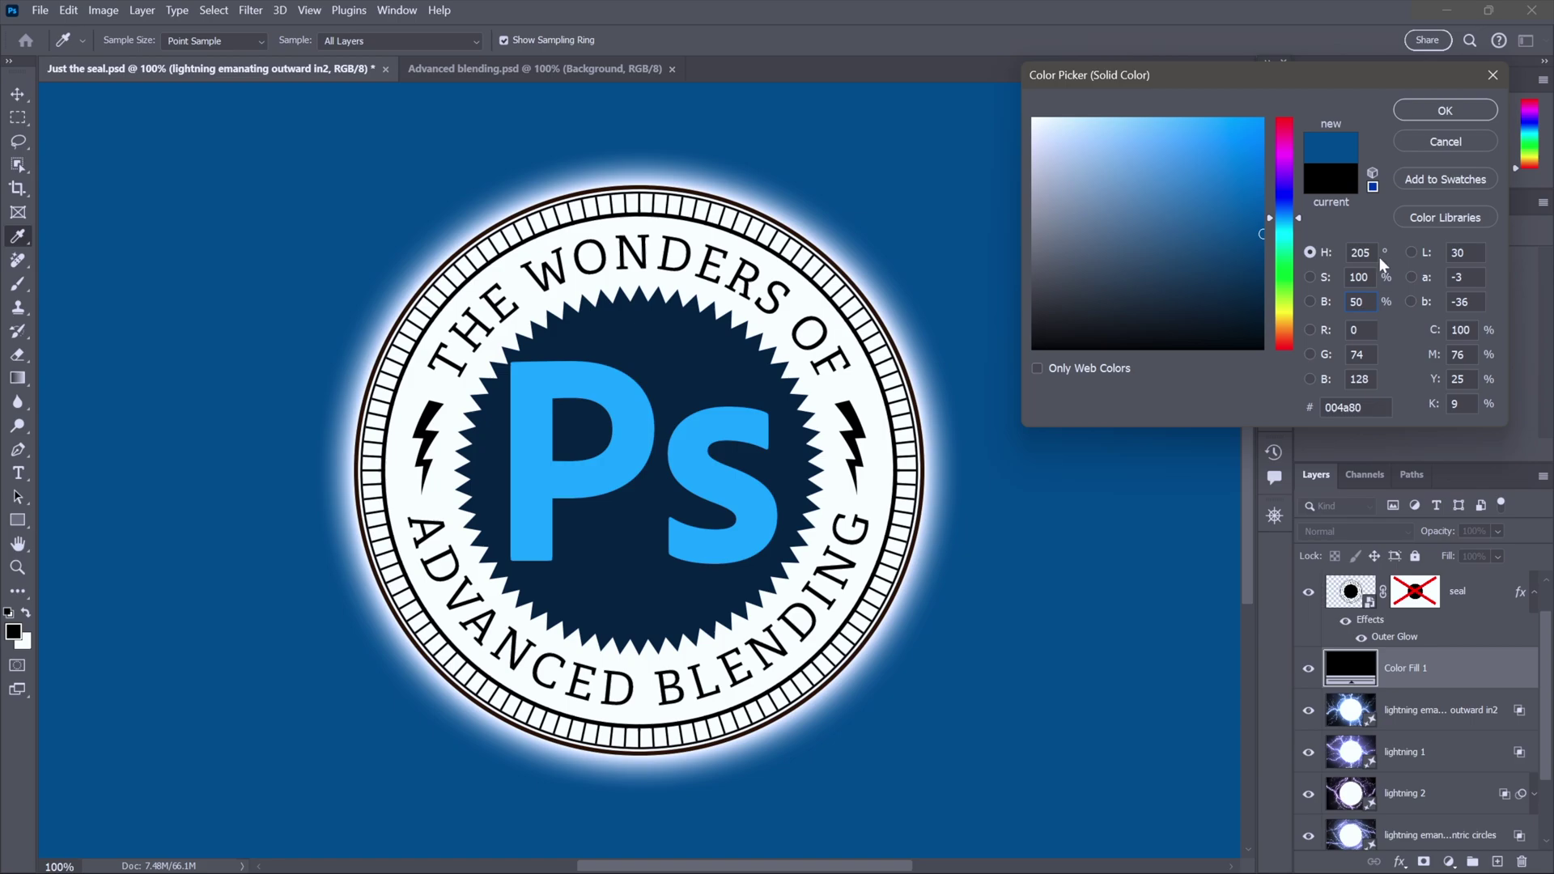
left_click(1424, 111)
- Set Color Fill 1 to the Color blend mode and toggle its visibility to compare
left_click(1364, 530)
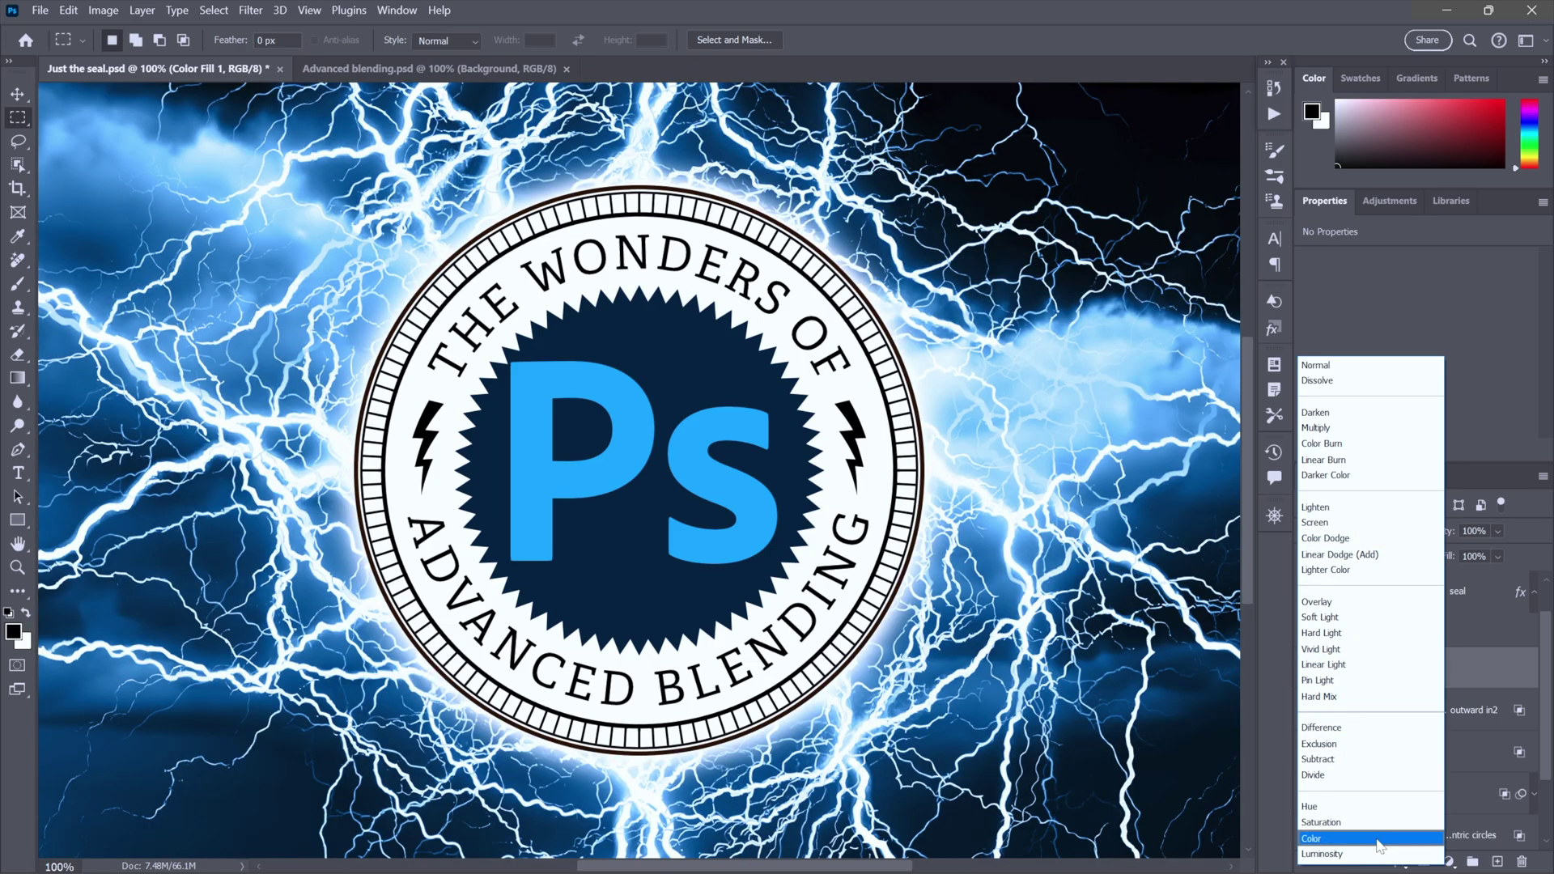
left_click(1378, 845)
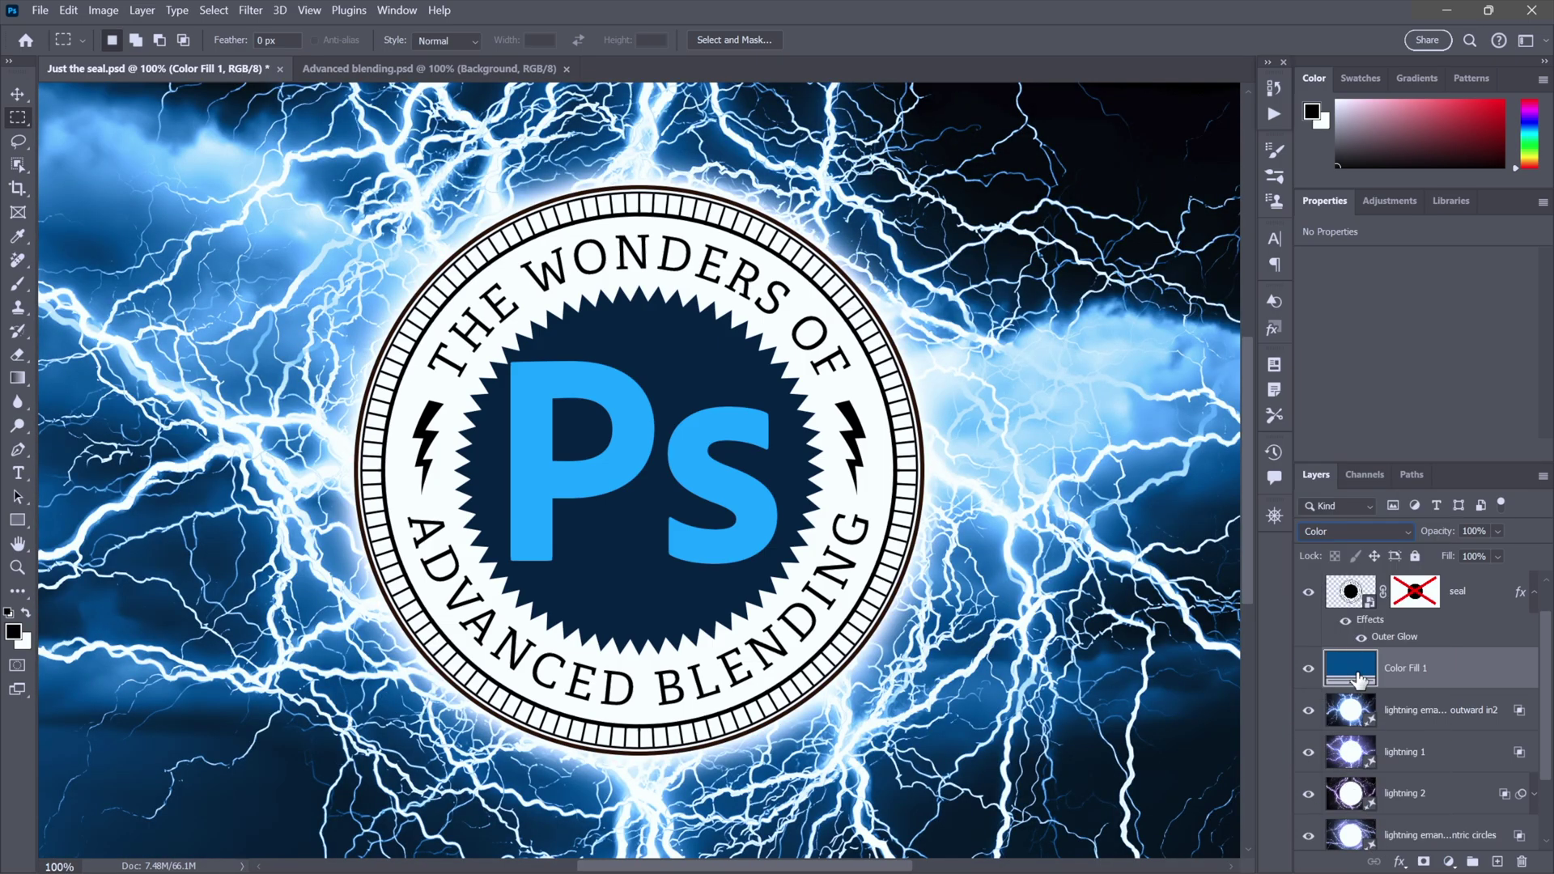
left_click(1309, 671)
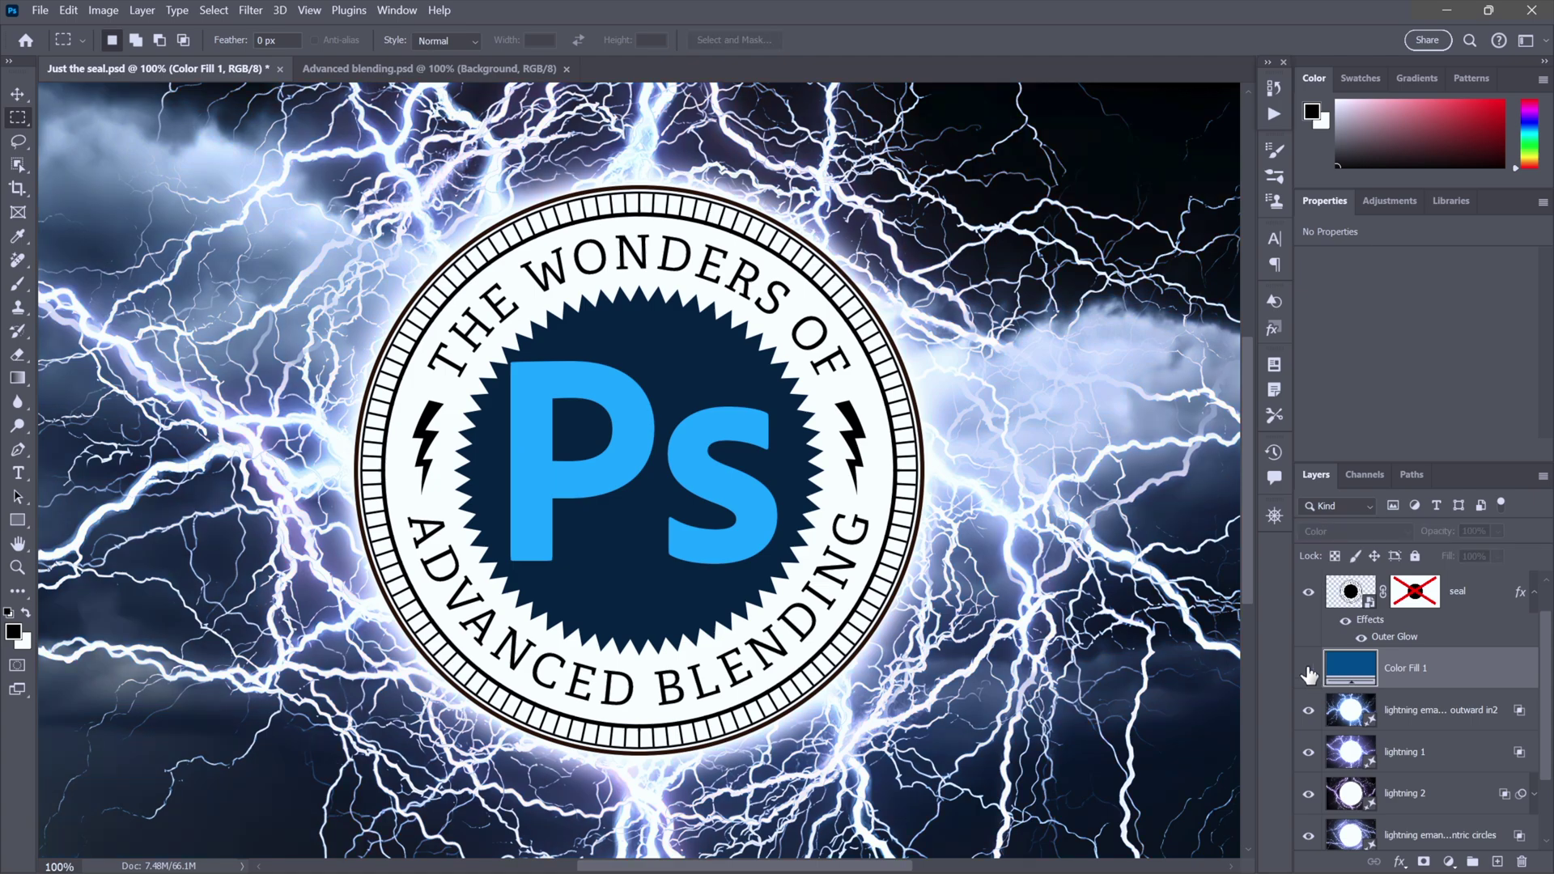
left_click(1309, 671)
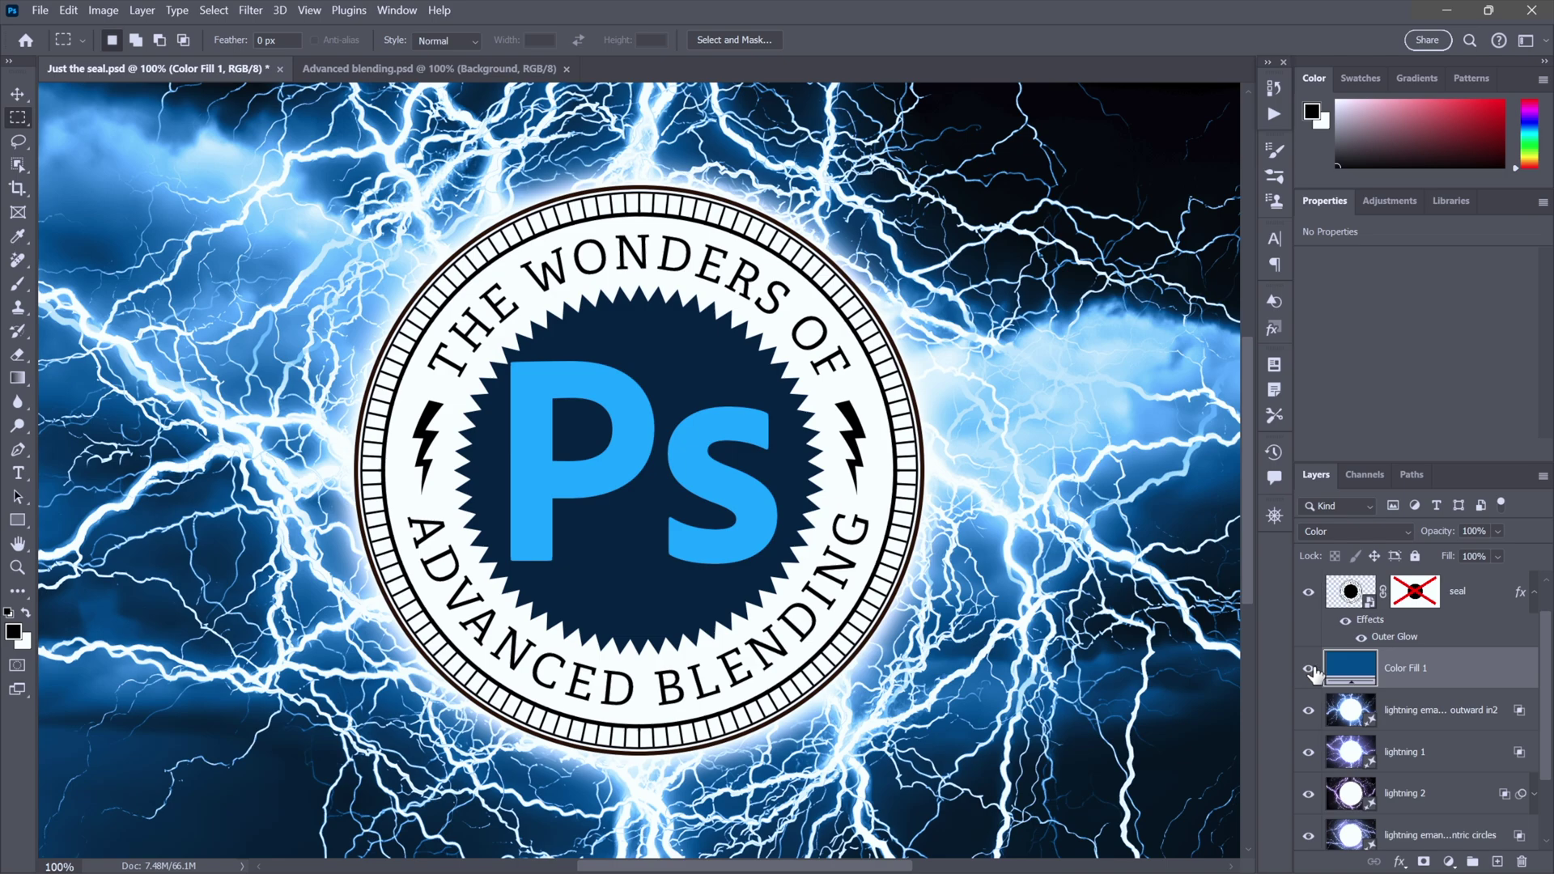
- Shift the Color Fill 1 hue by -180, then down to 21, making it dark orange-red
double_click(1361, 670)
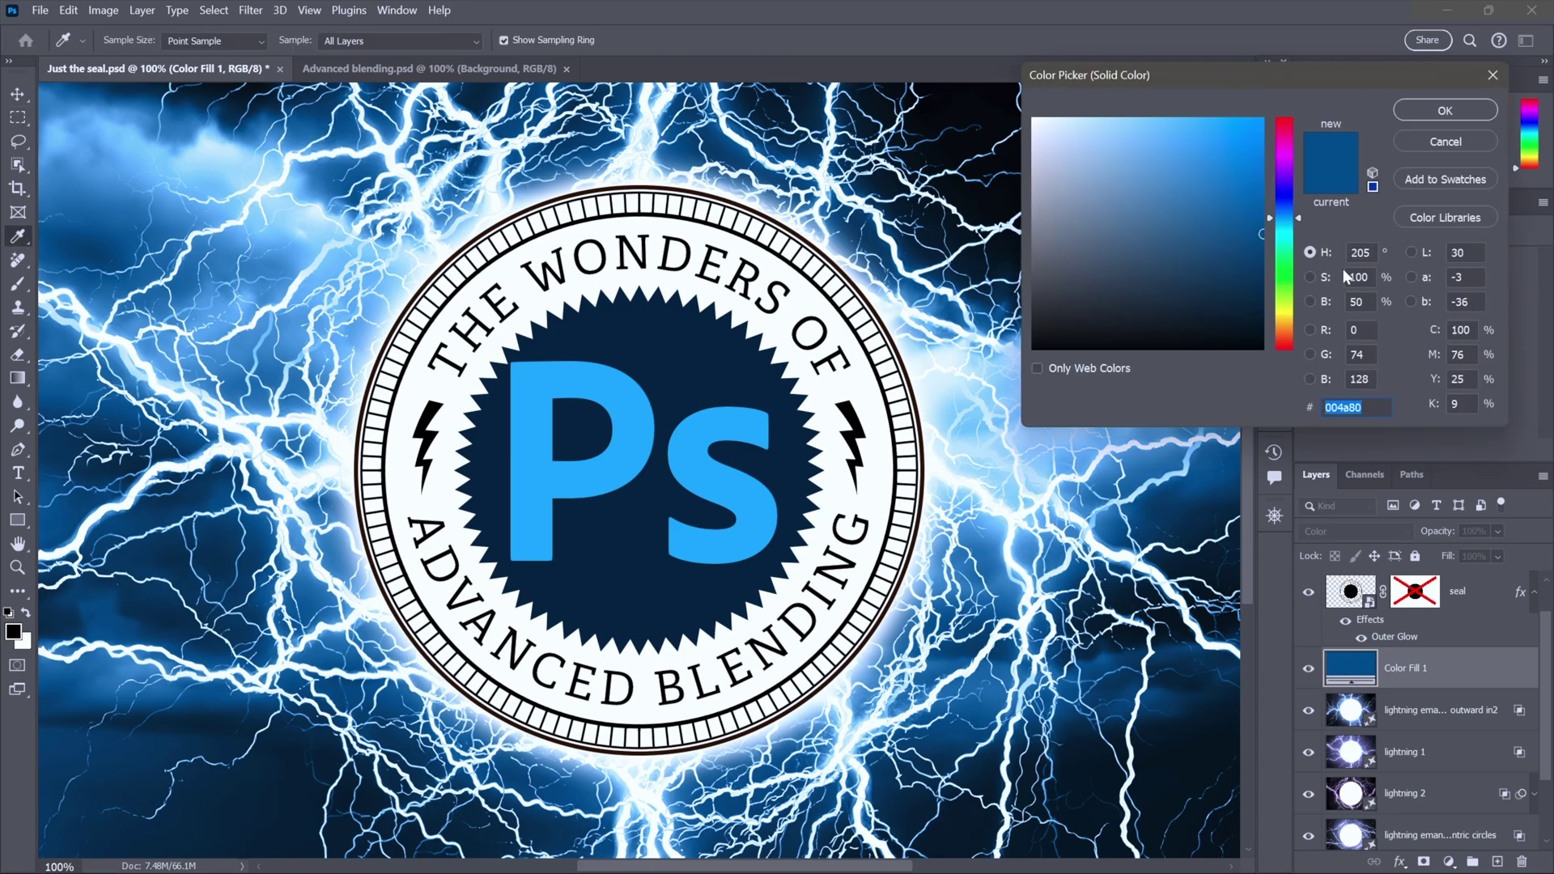
left_click(1367, 252)
type("-180")
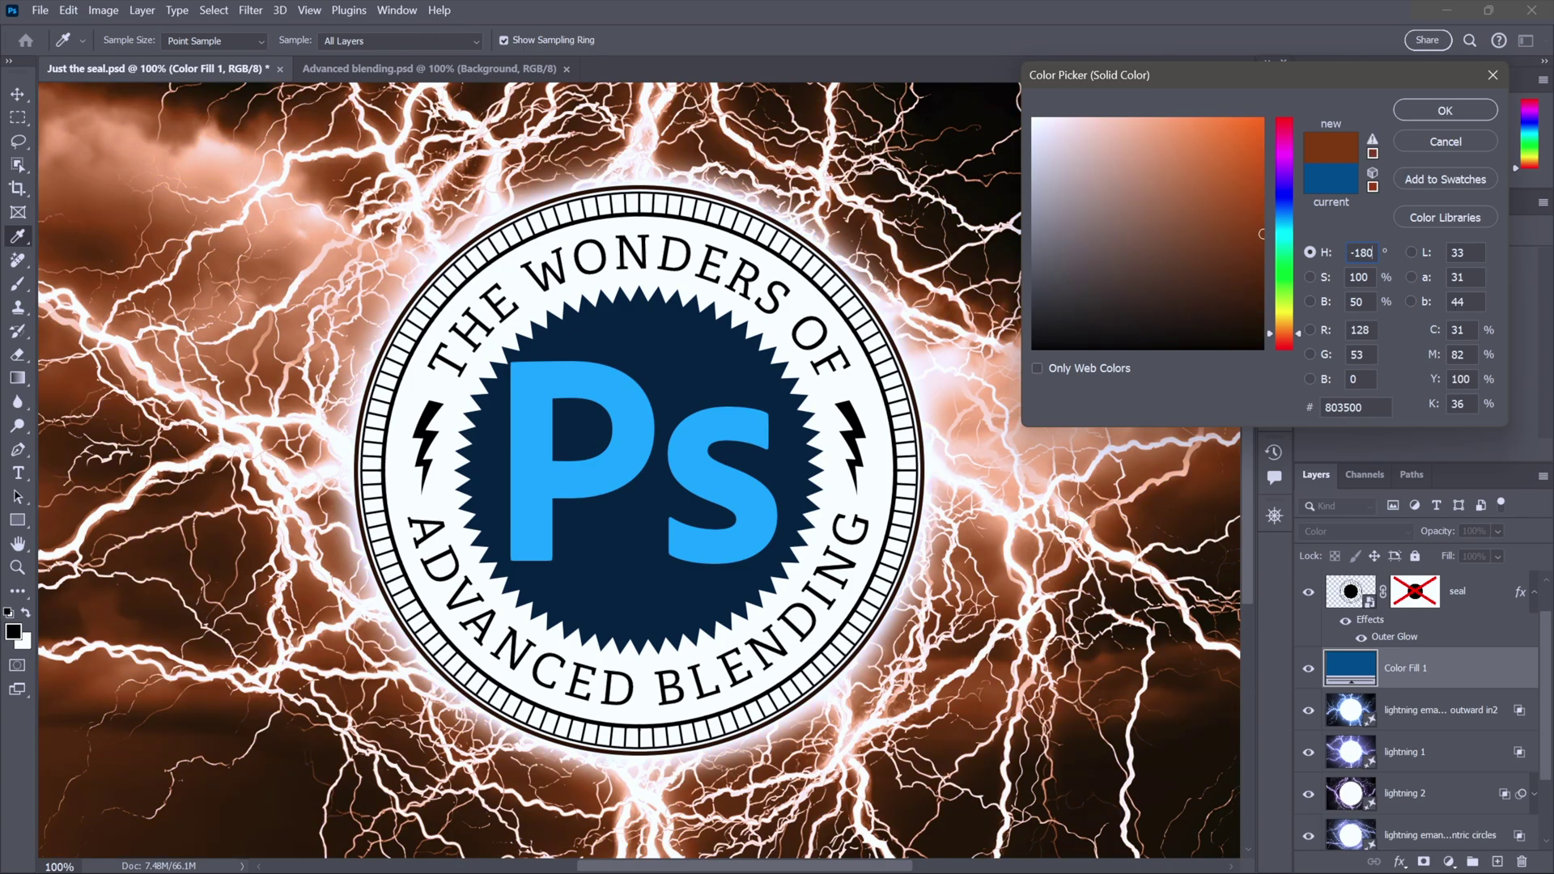
key("Tab")
key("shift+Tab")
key("Down")
key("Down")
key("Down")
key("Down")
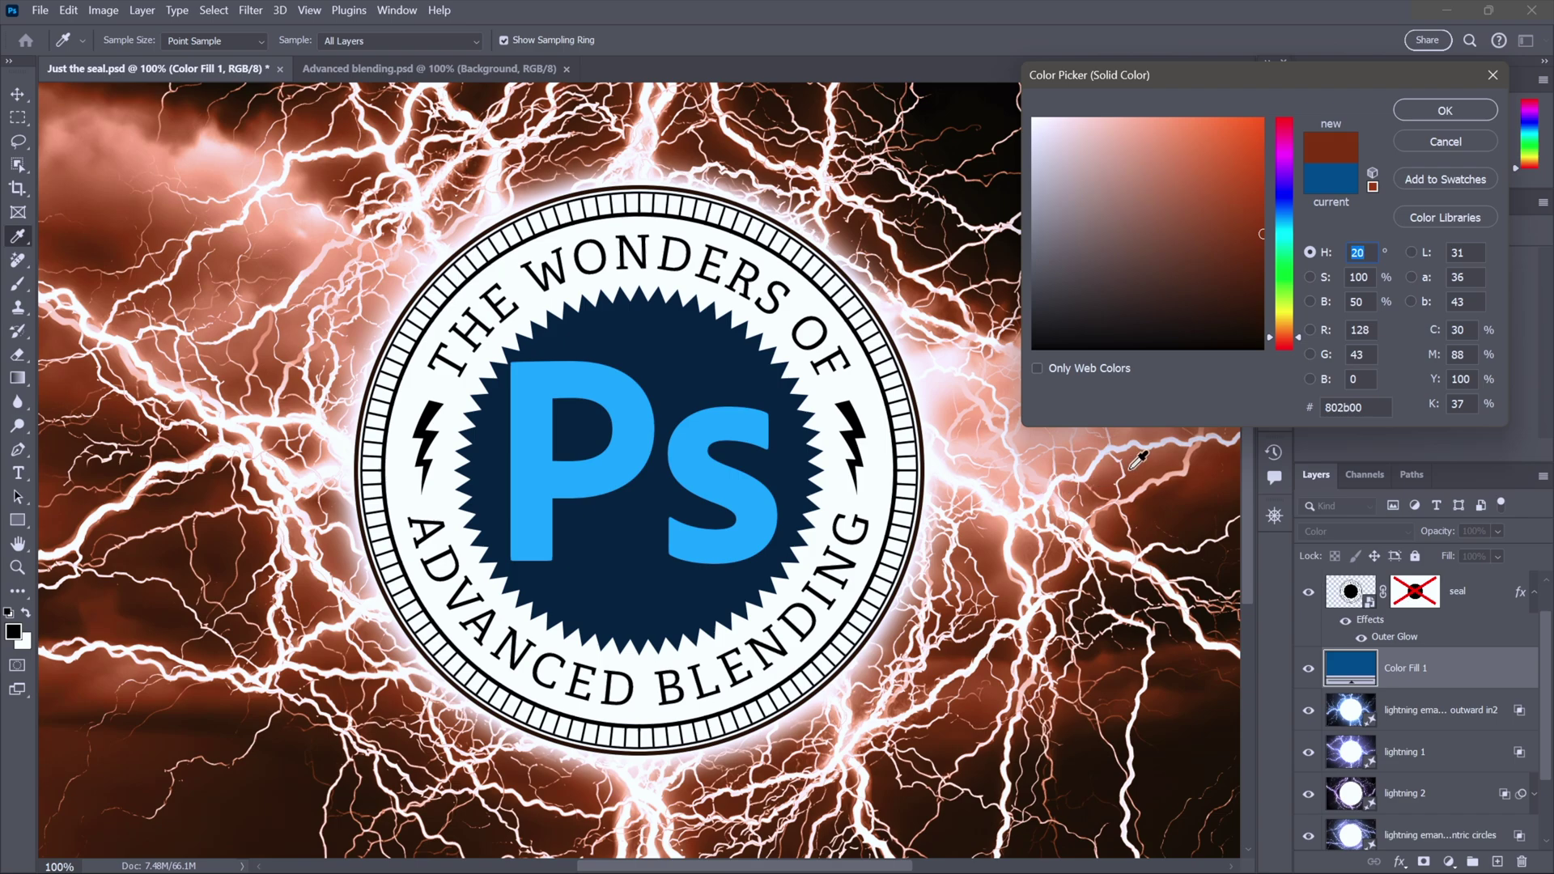
left_click(1445, 110)
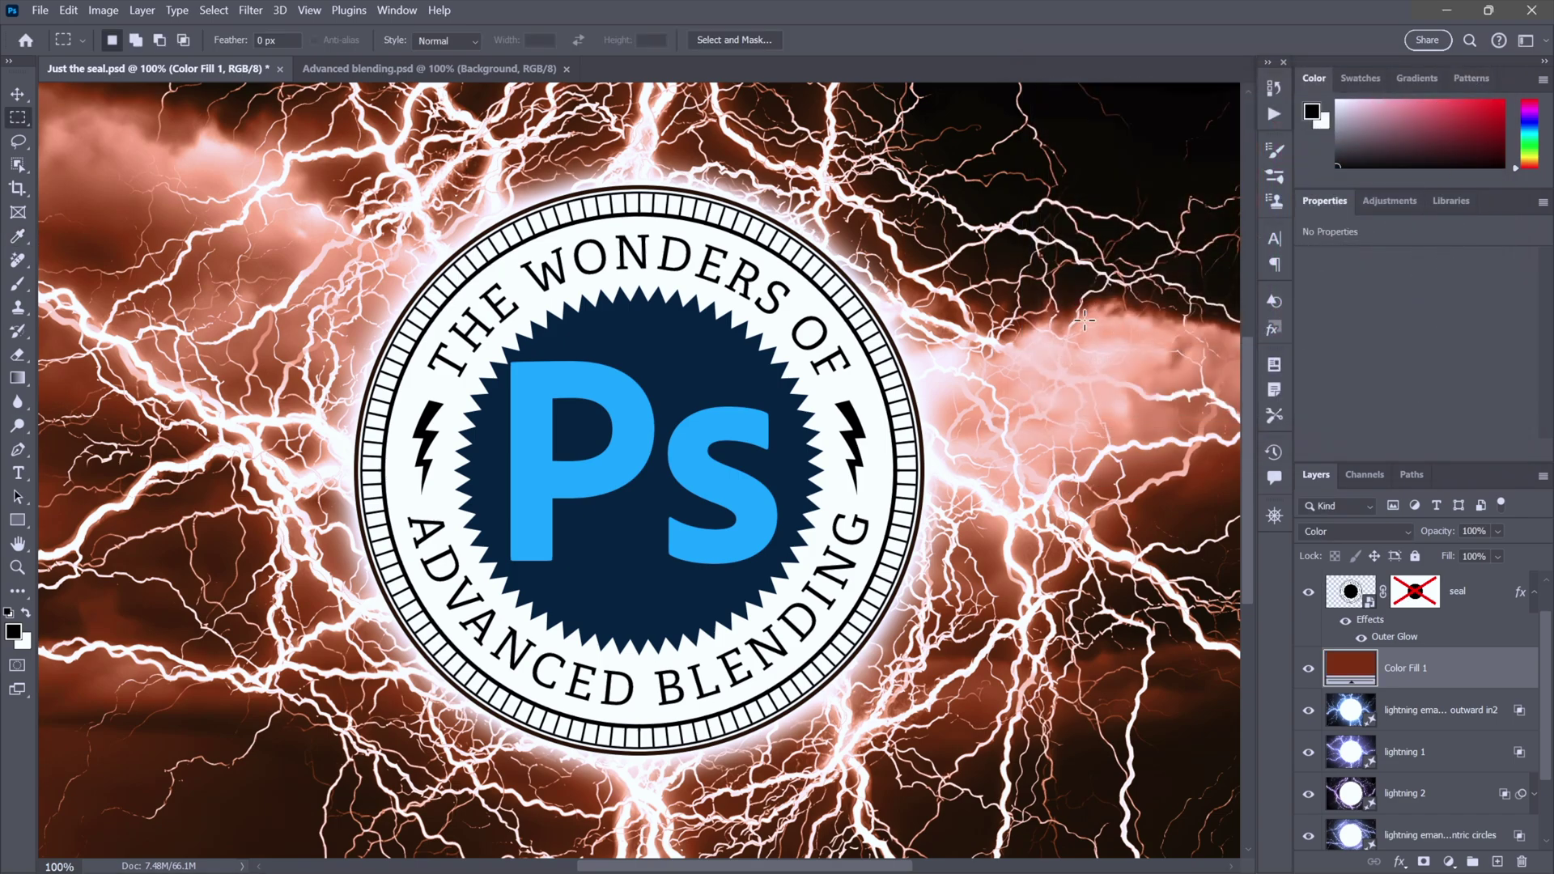
- Select the seal and Ps icon layers and Free Transform them to a 7° rotation
left_click(1359, 599)
scroll(1360, 600, "up", 1)
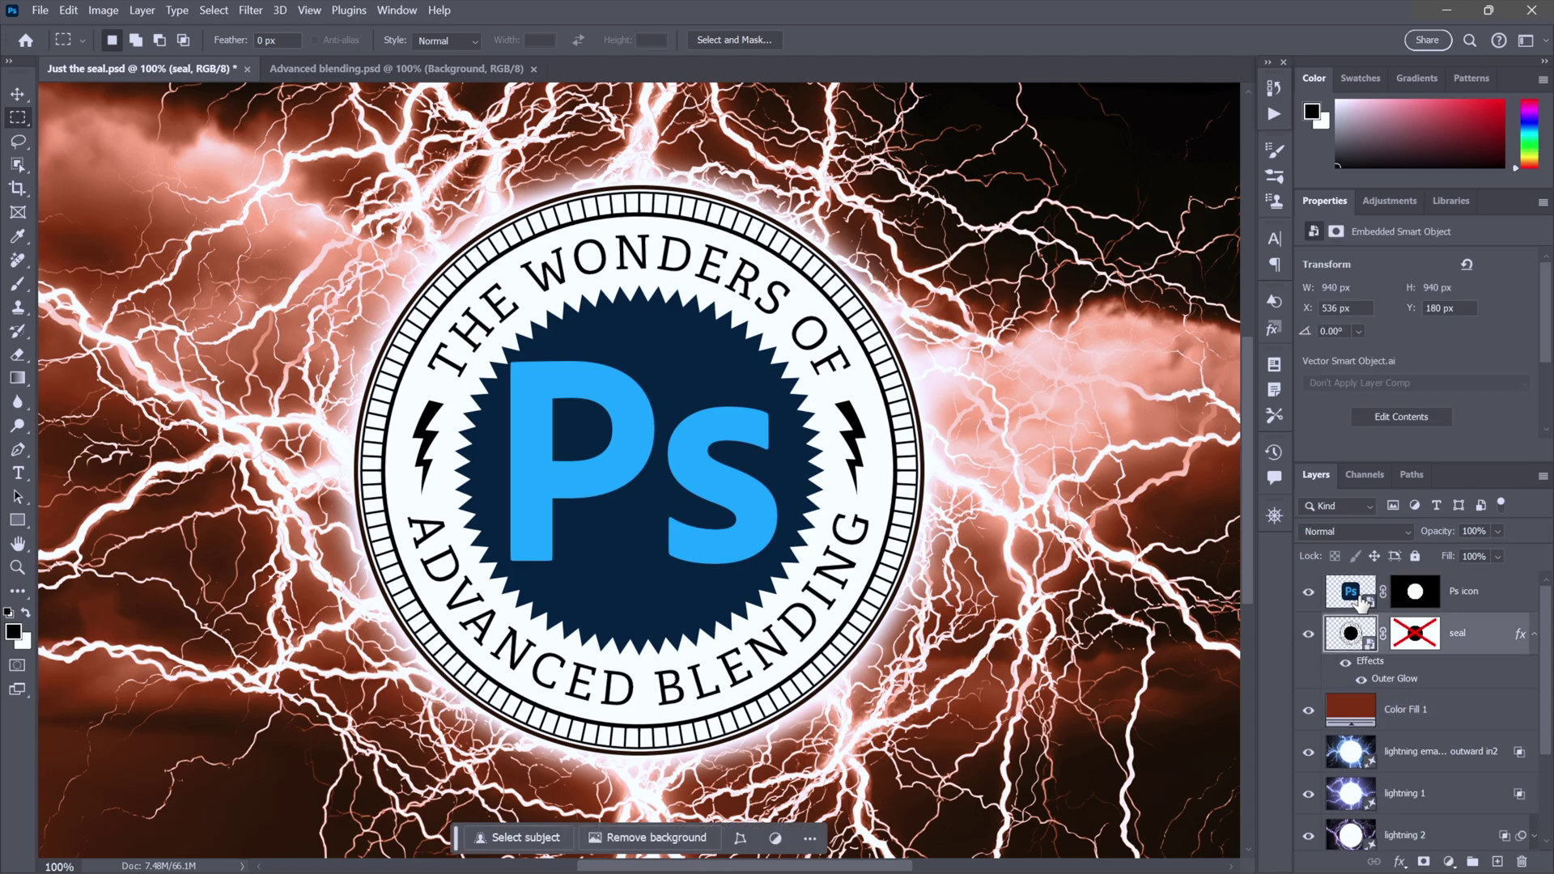
left_click(1350, 594)
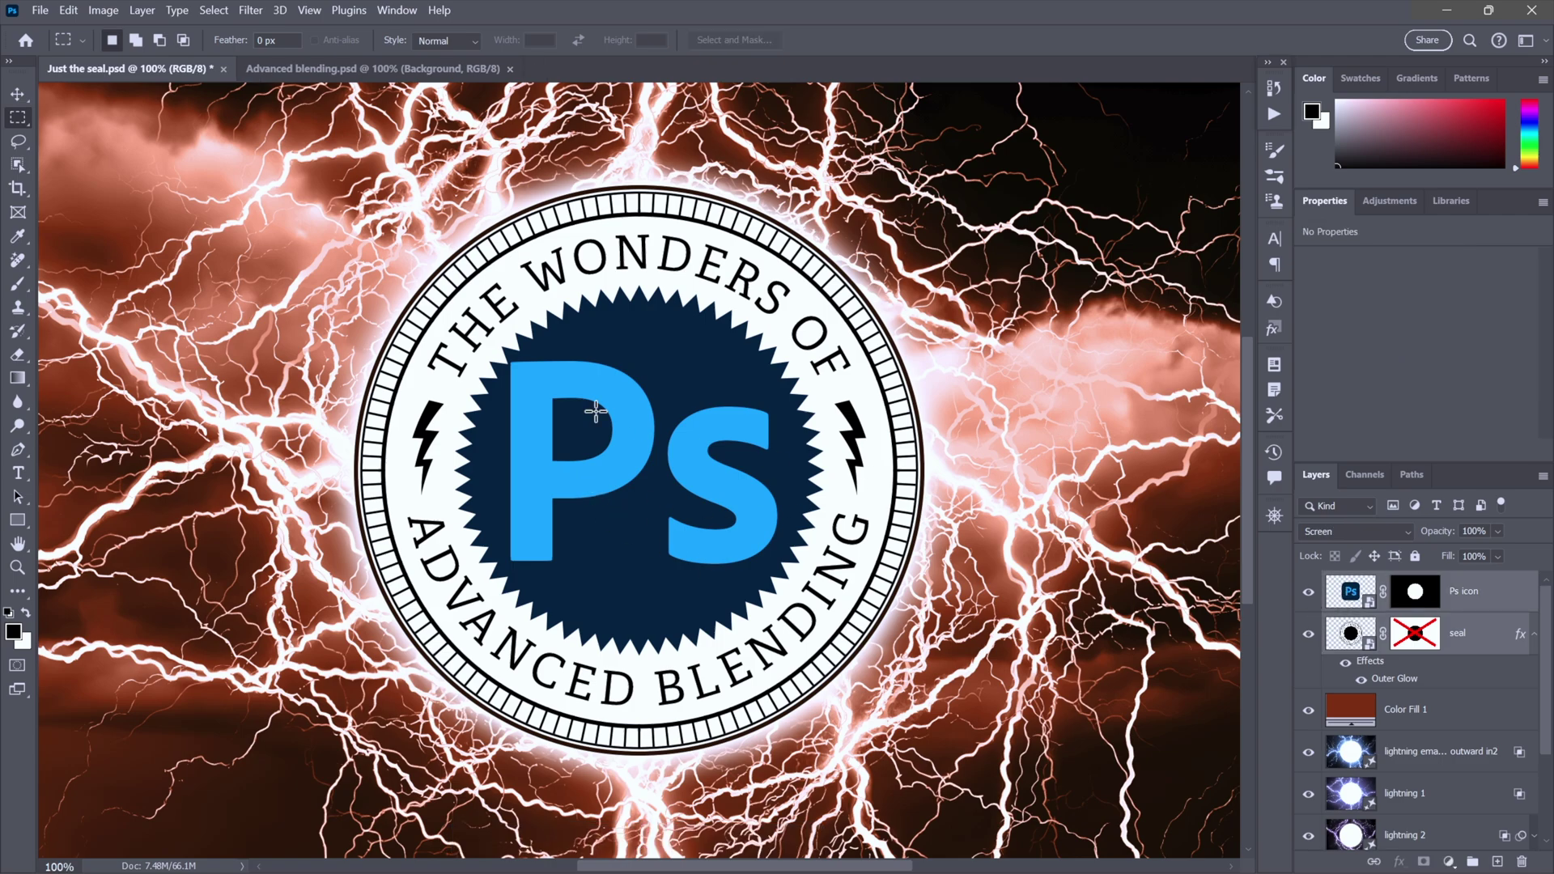
left_click(68, 11)
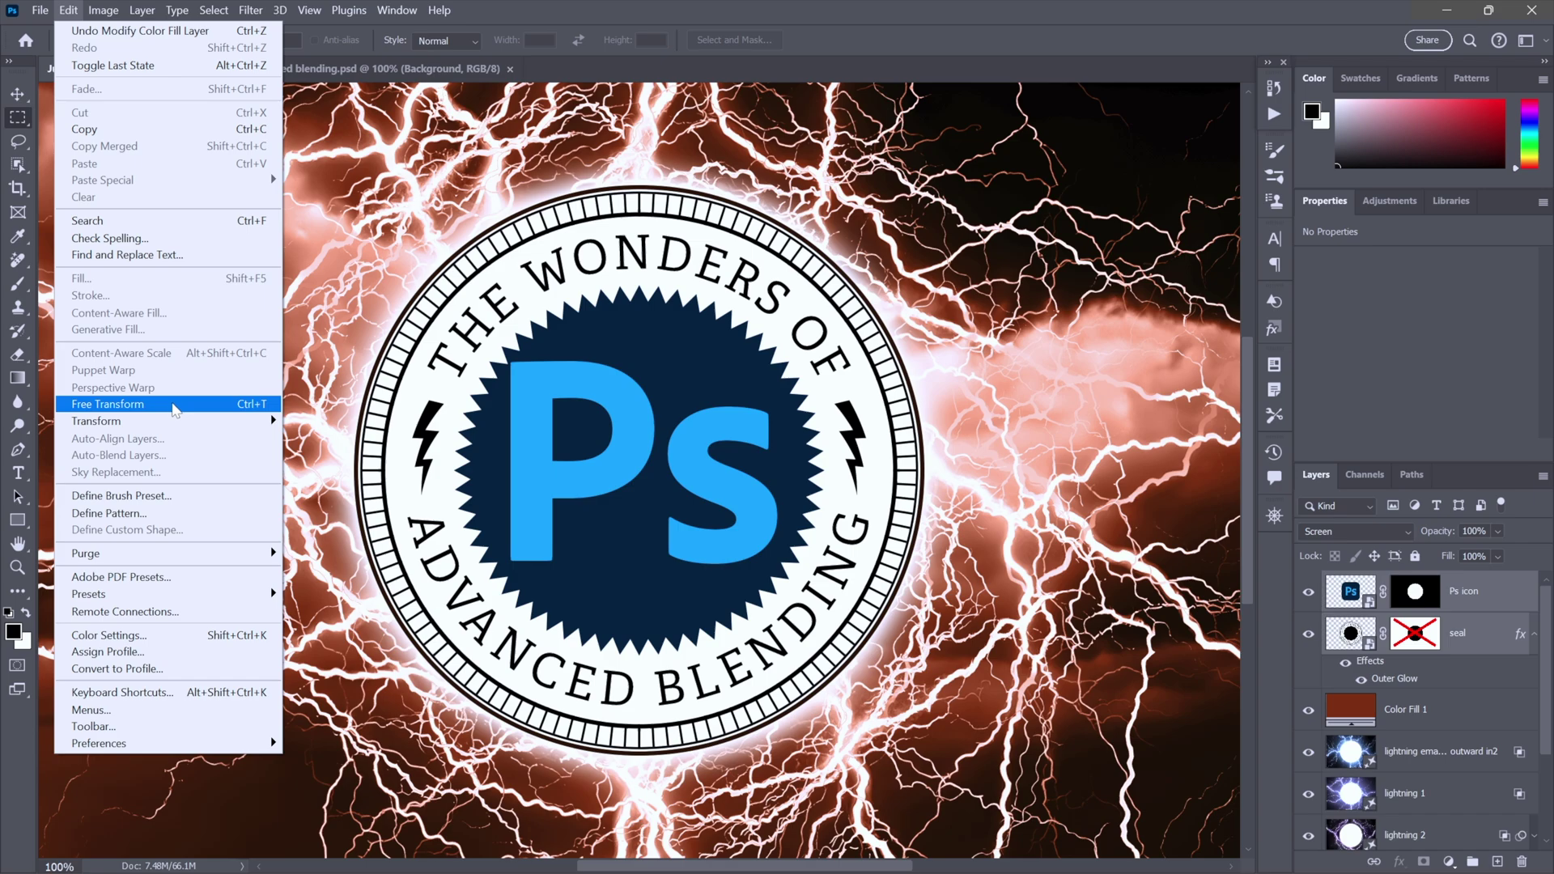
left_click(174, 405)
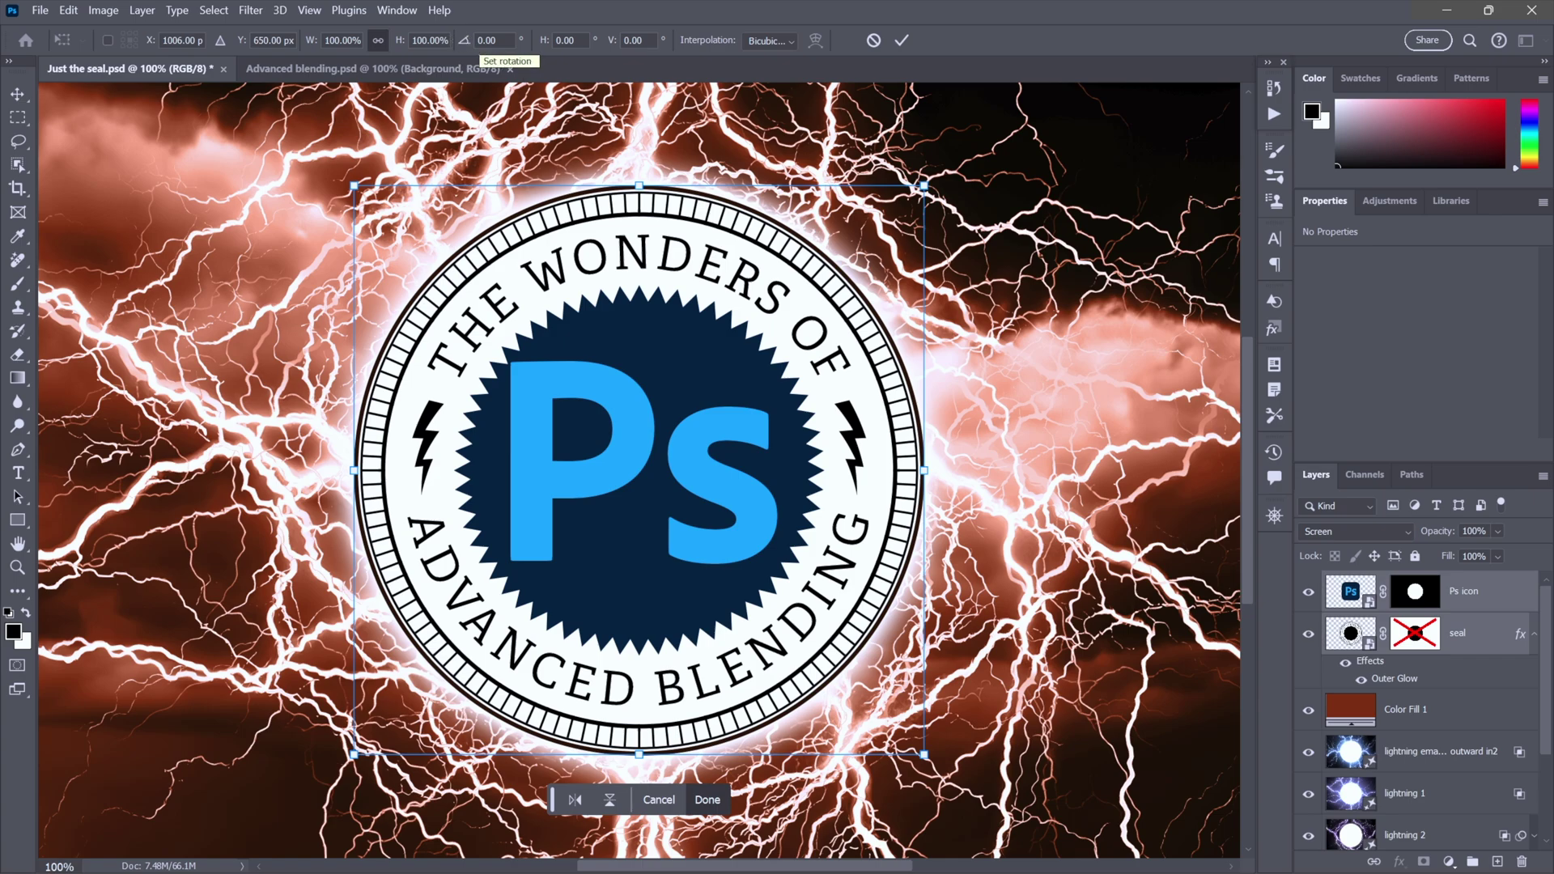
left_click(476, 40)
type("7")
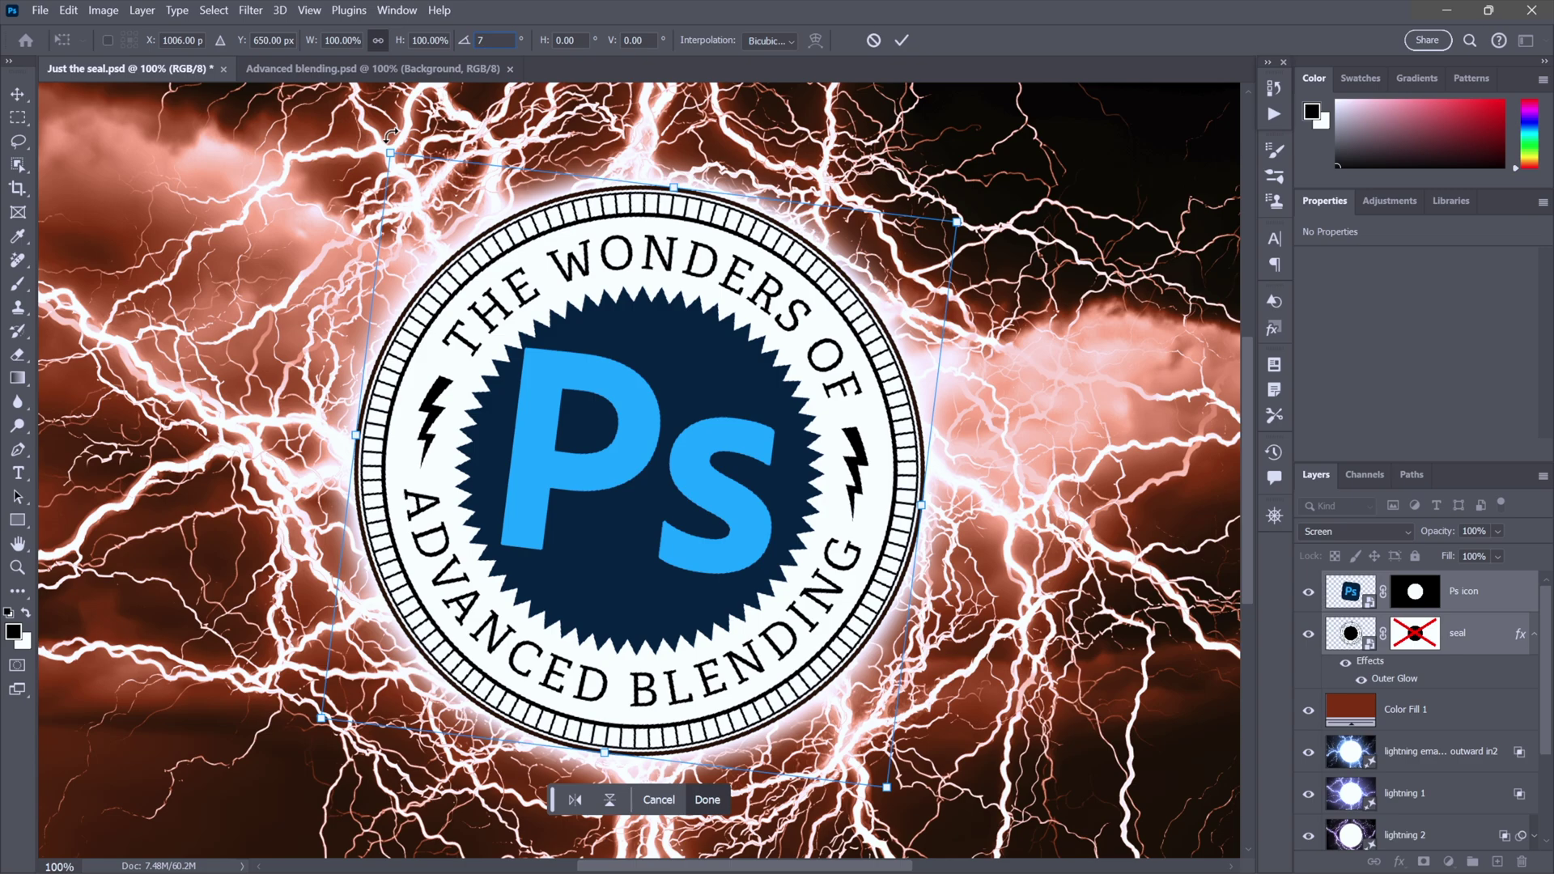
key("Return")
key("Escape")
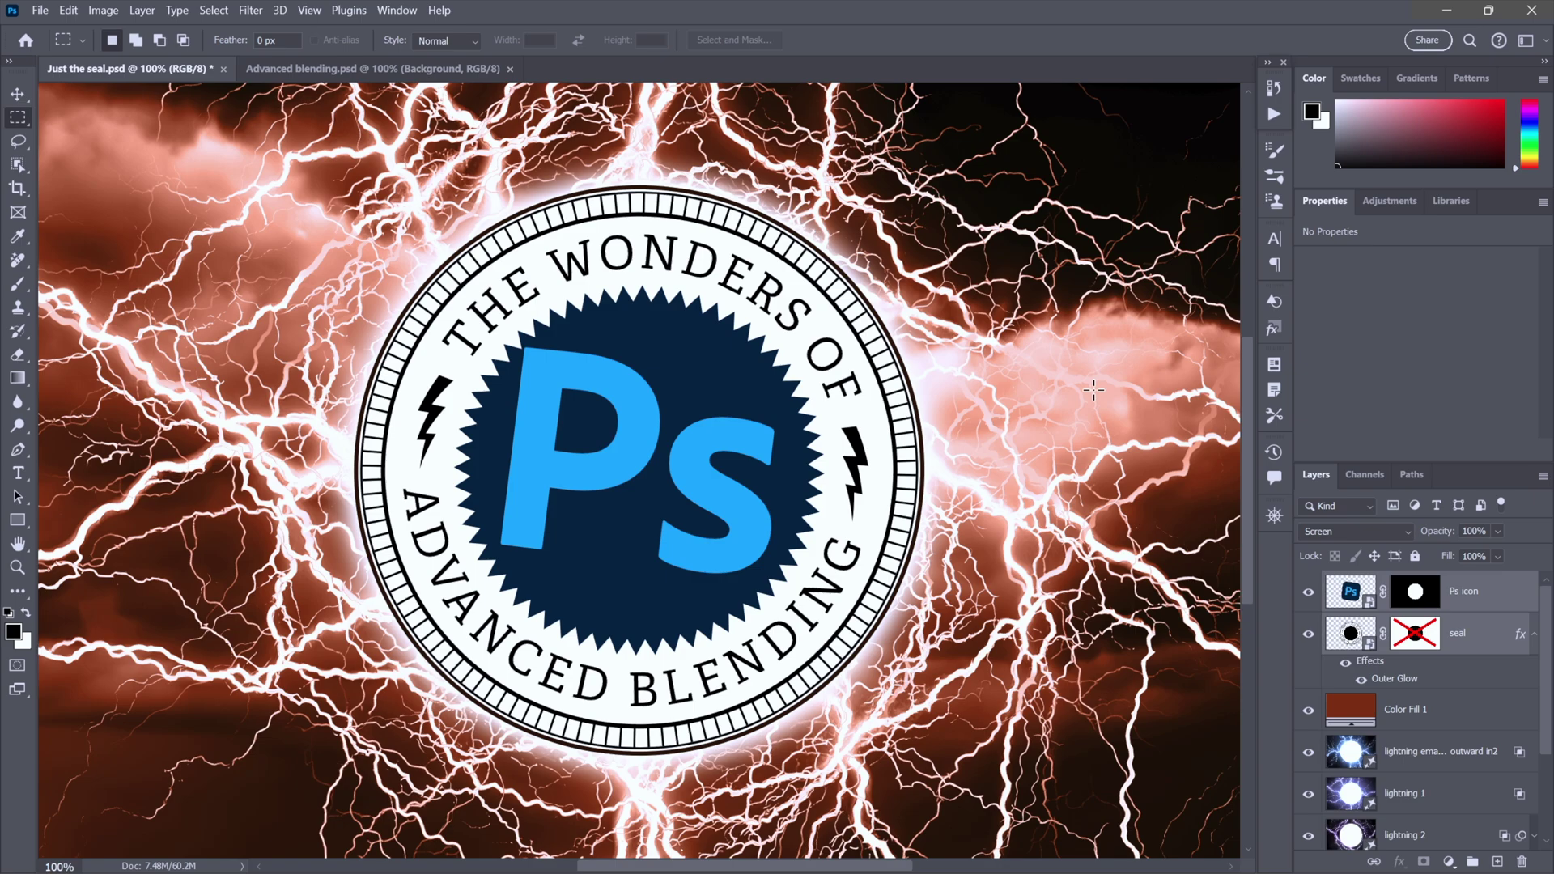
key("ctrl+Tab")
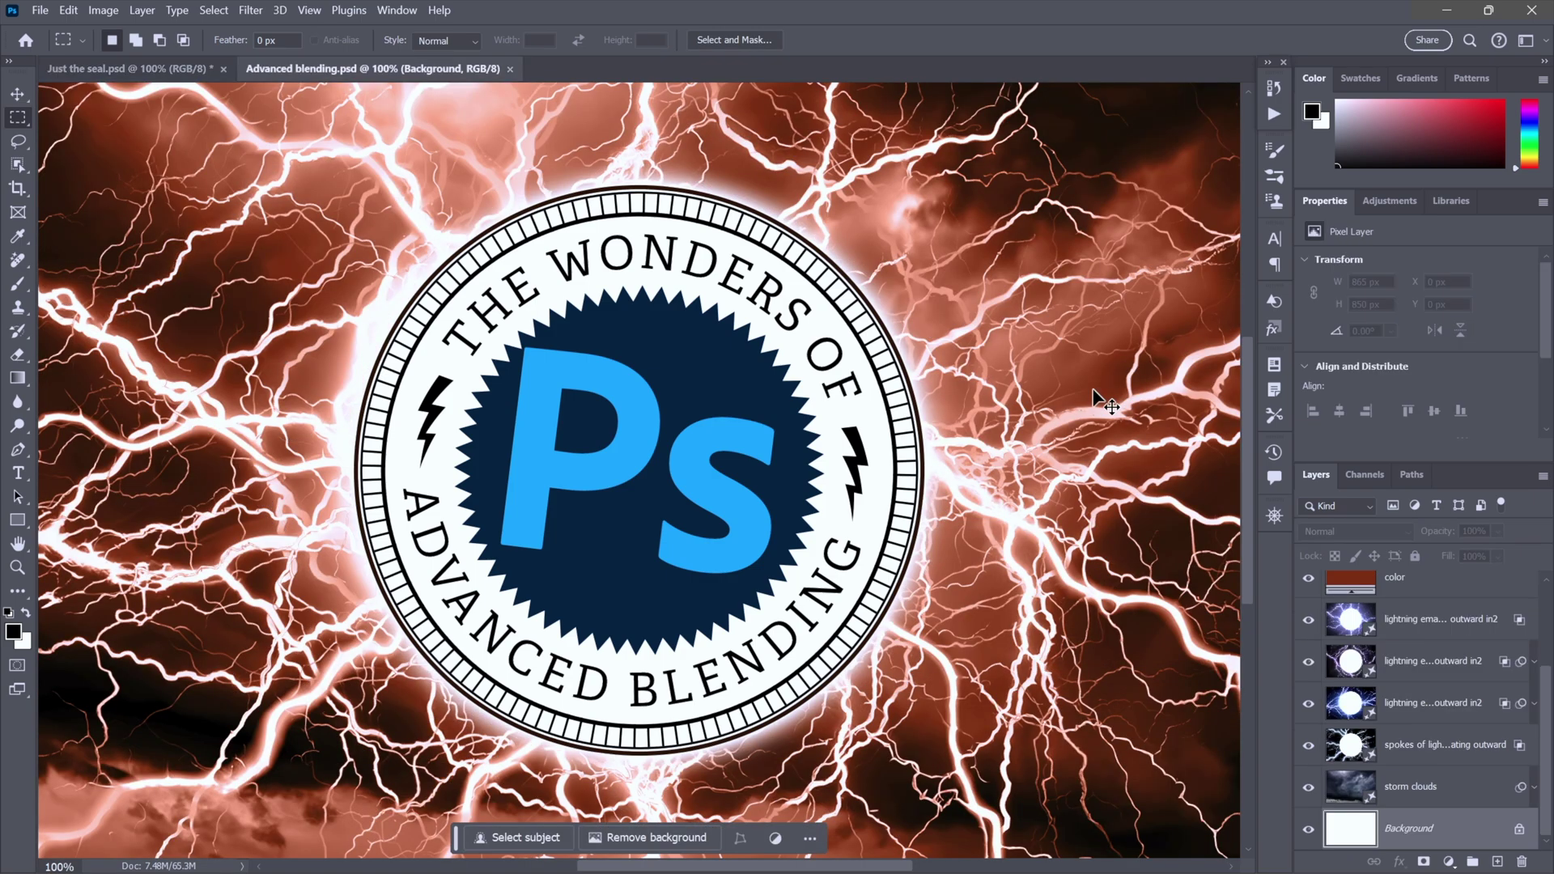
key("ctrl+Tab")
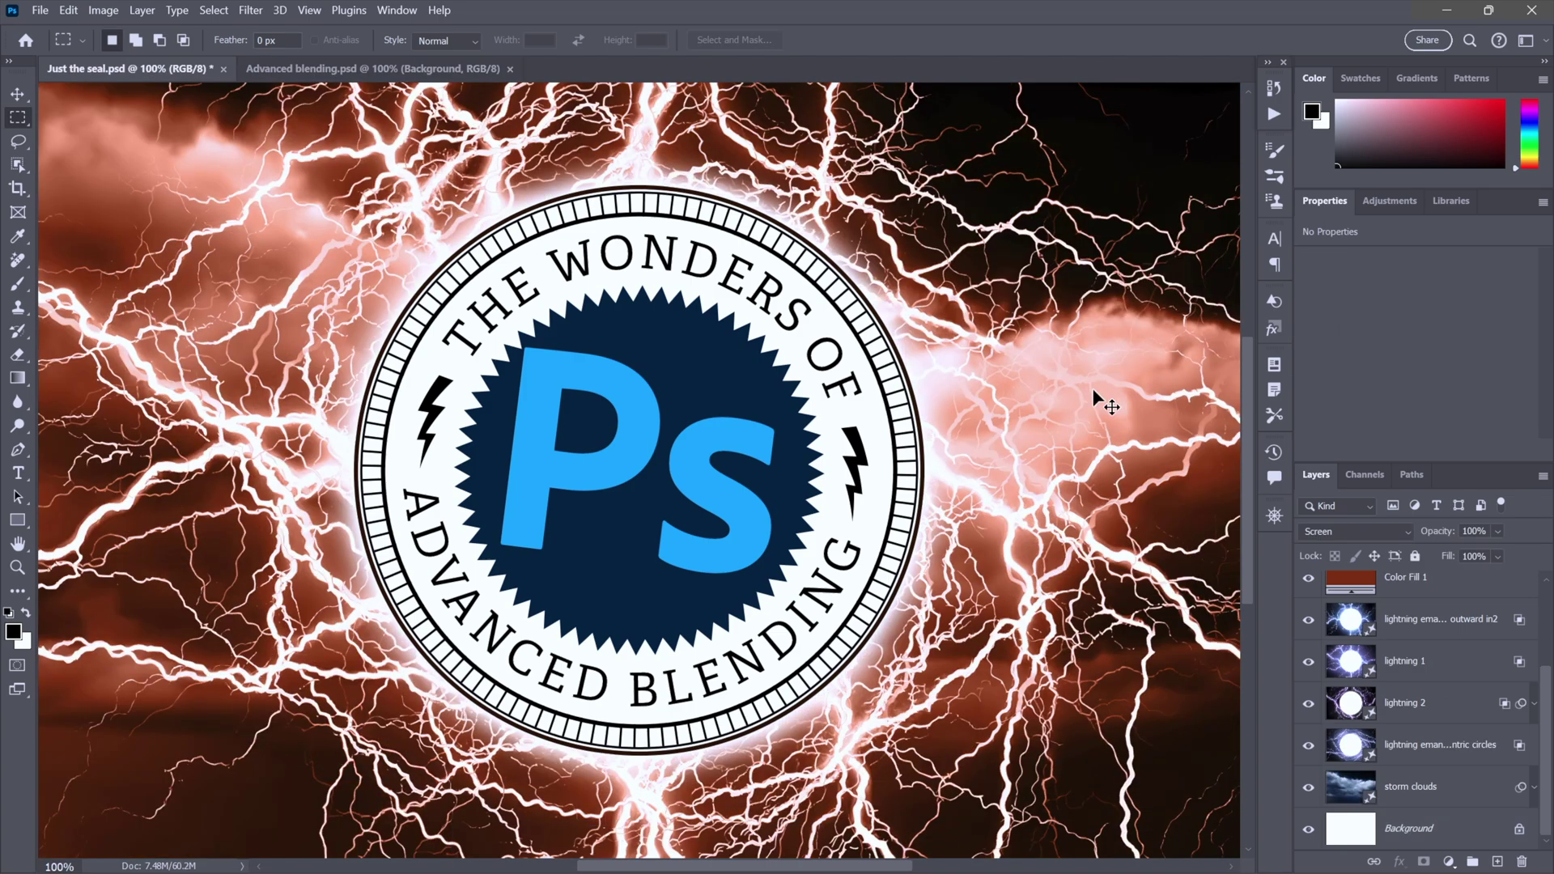